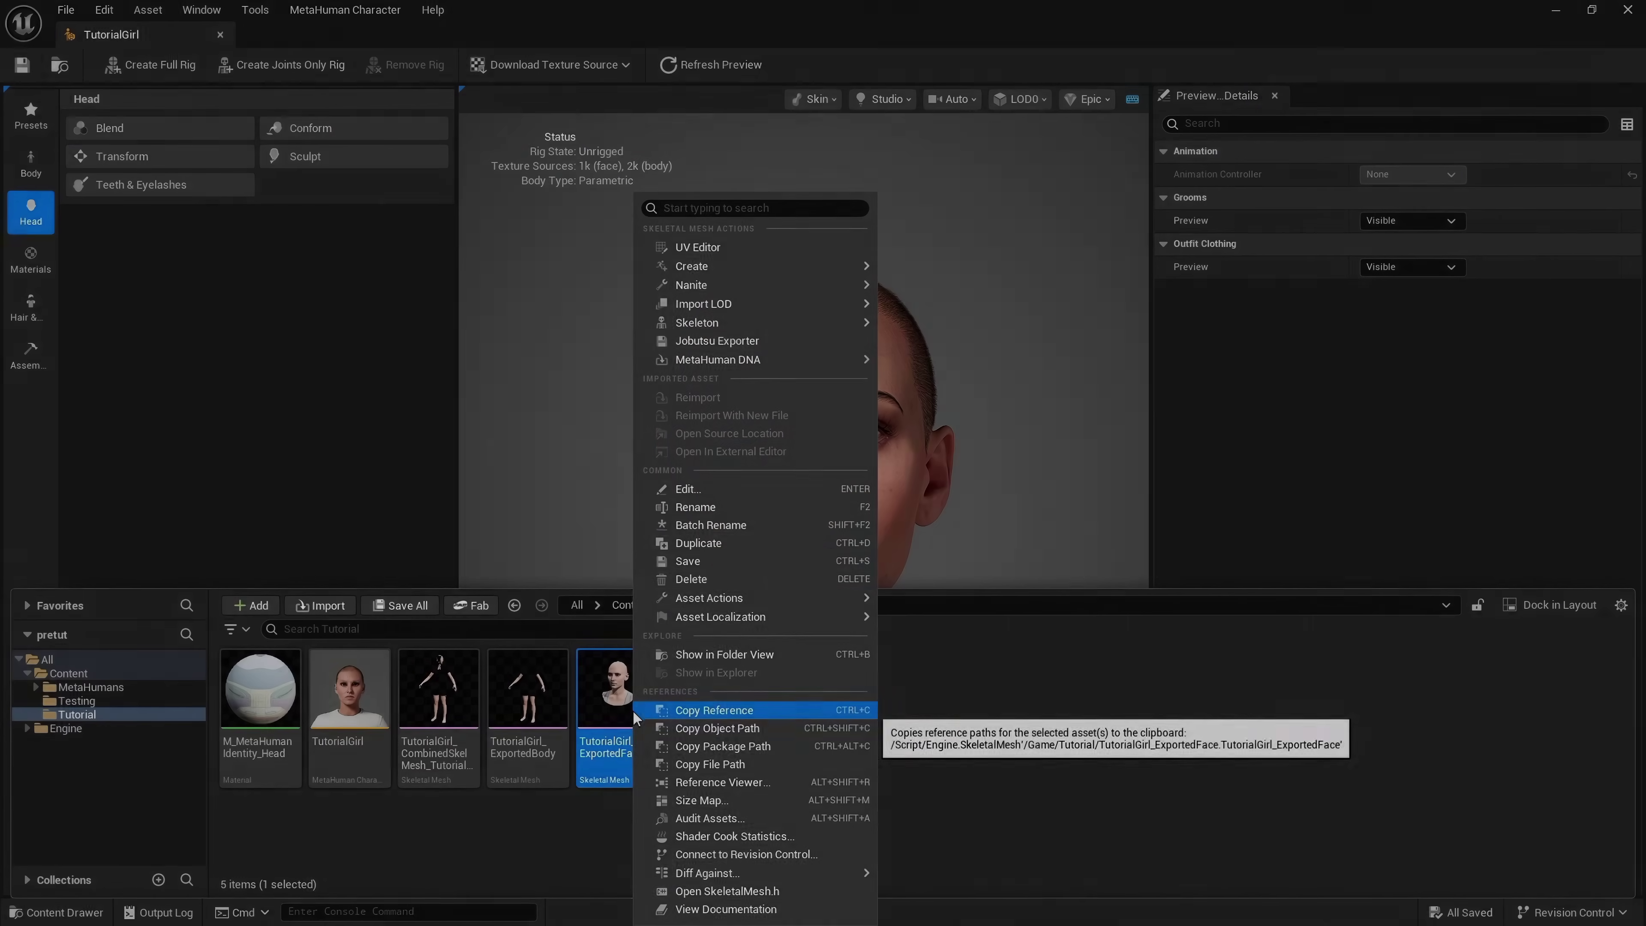
# Tick Head in the Jobutsu Exporter mesh list, then return to the main level editor.
pyautogui.click(724, 342)
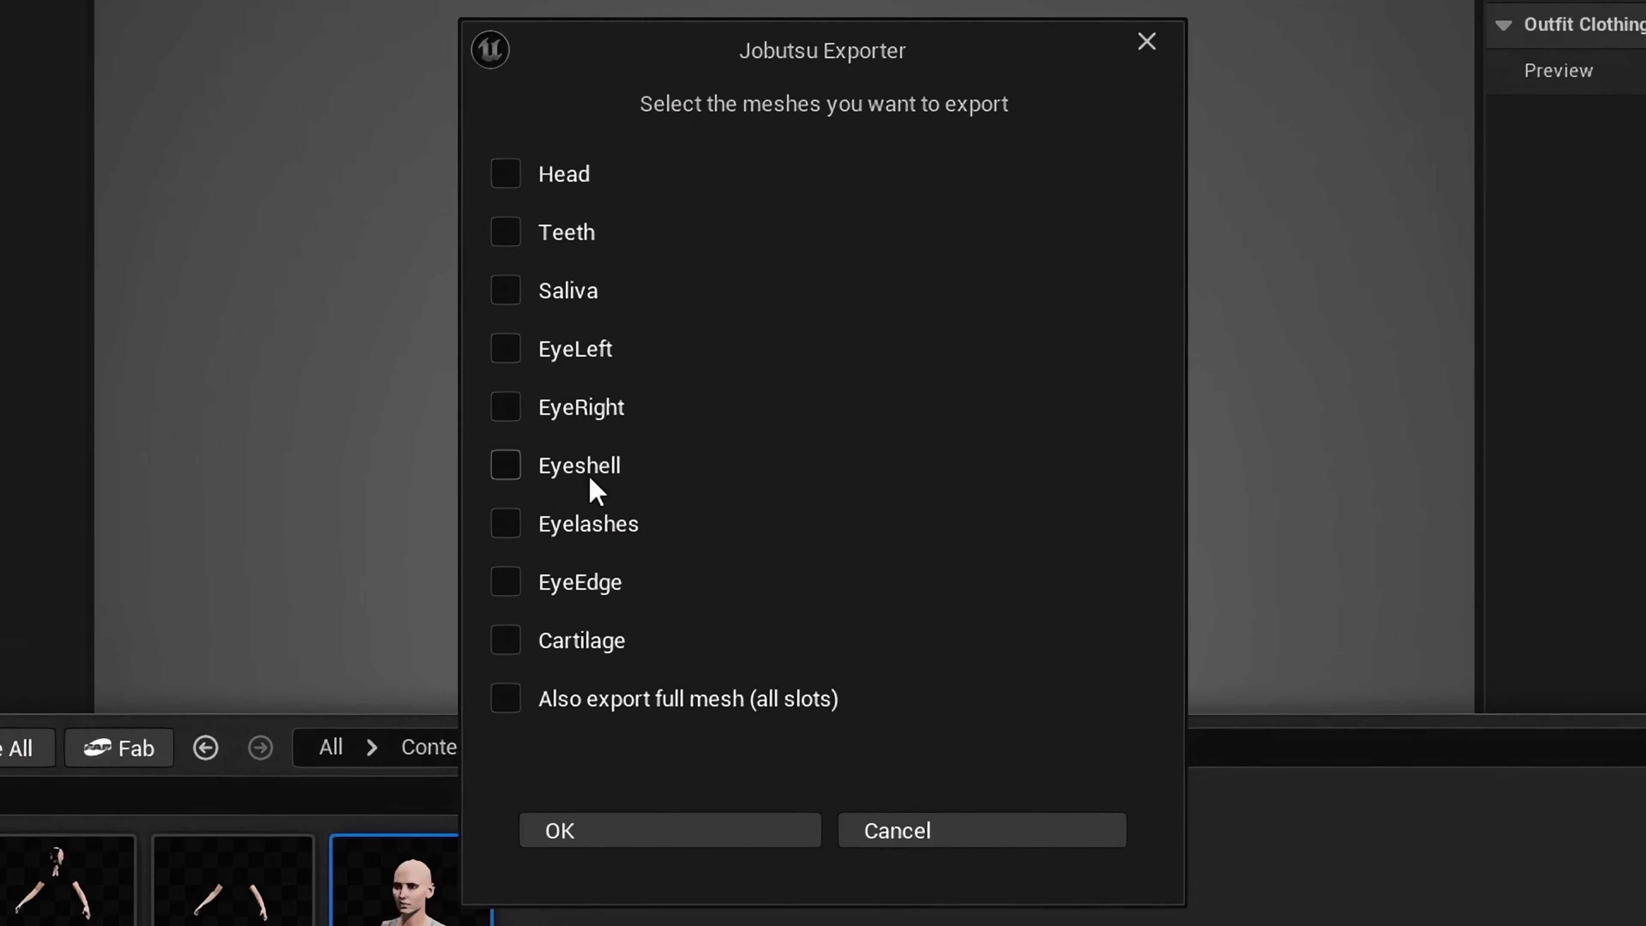
pyautogui.click(504, 172)
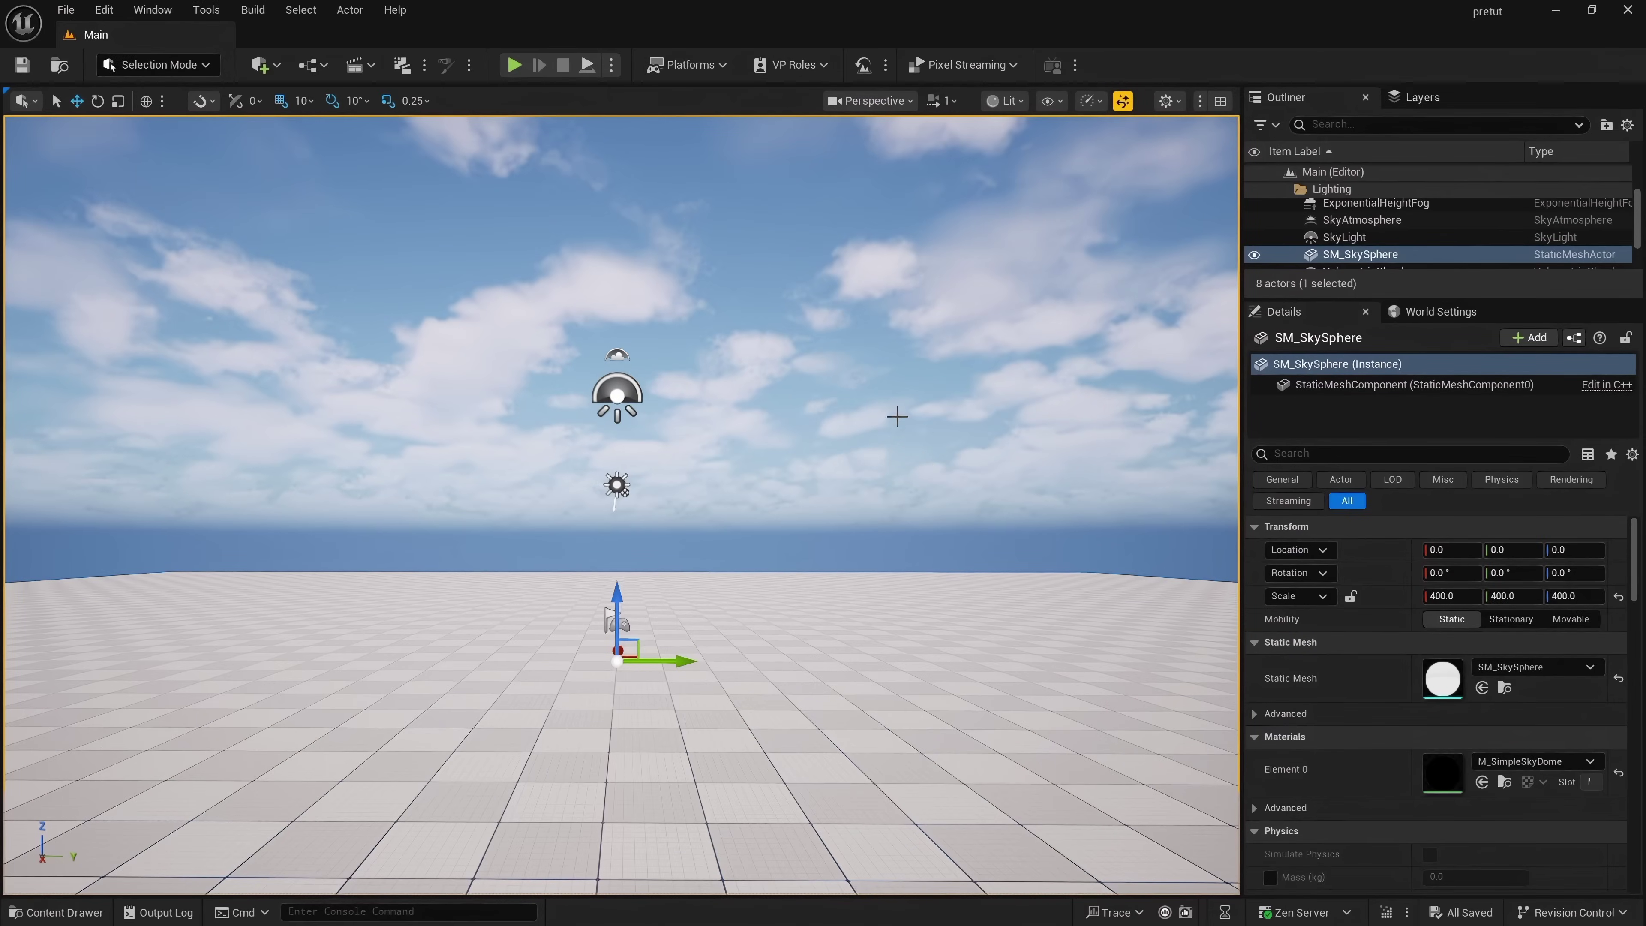
# Search the Plugins browser for 'jobutsu' to find the Jobutsu Exporter for Metahumans plugin.
pyautogui.click(103, 10)
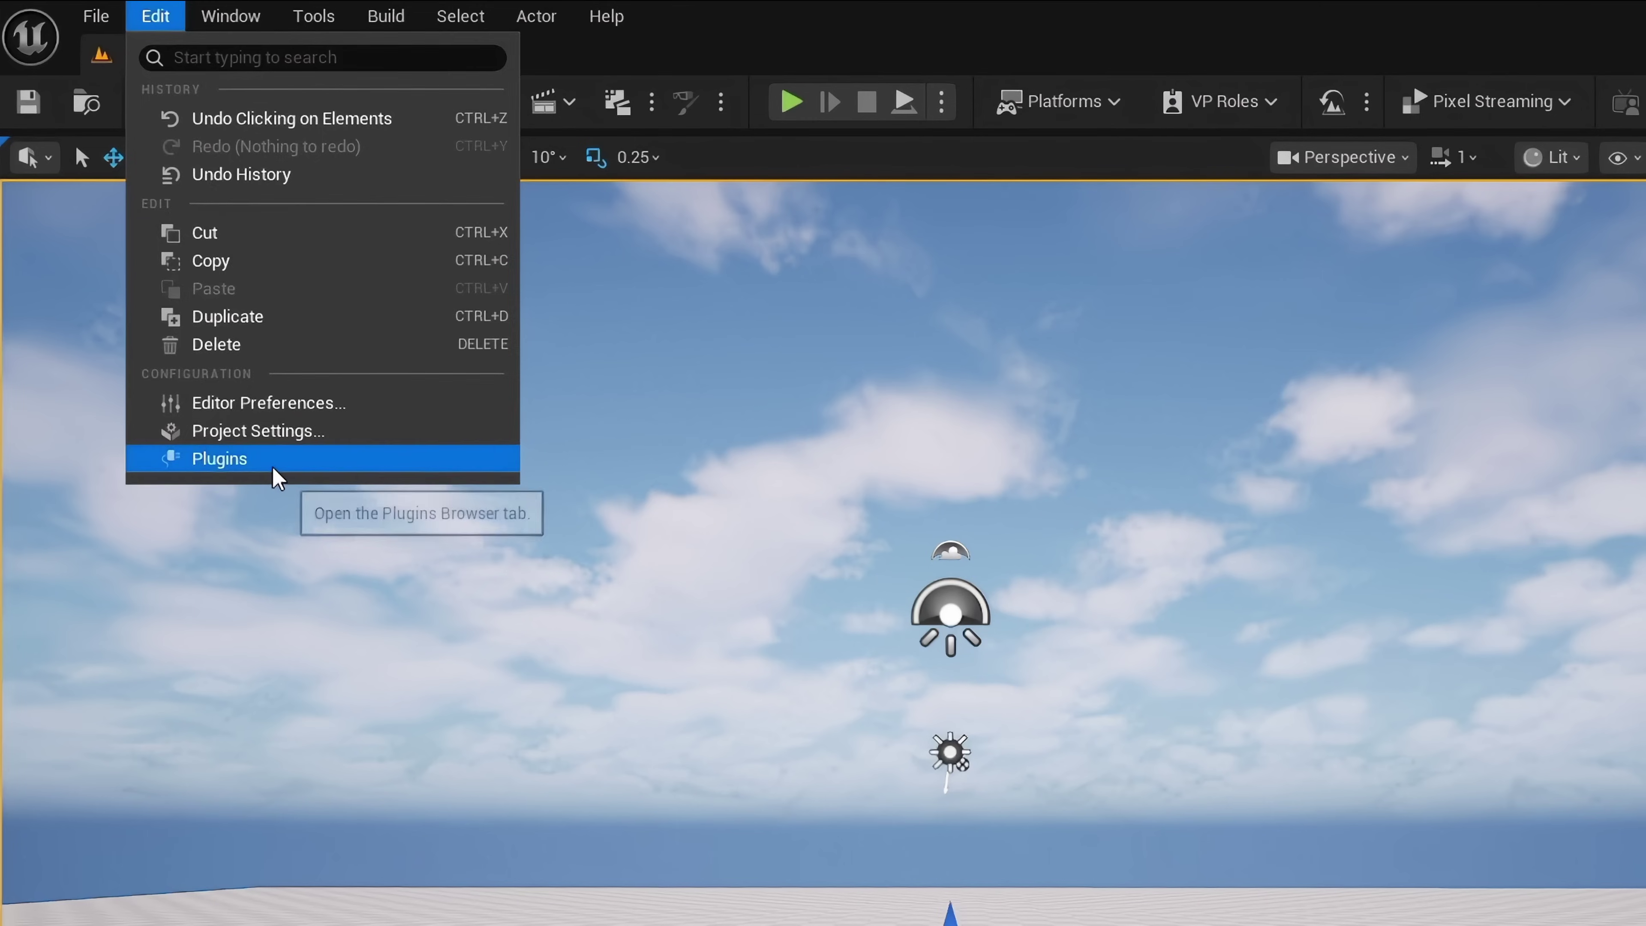
pyautogui.click(162, 295)
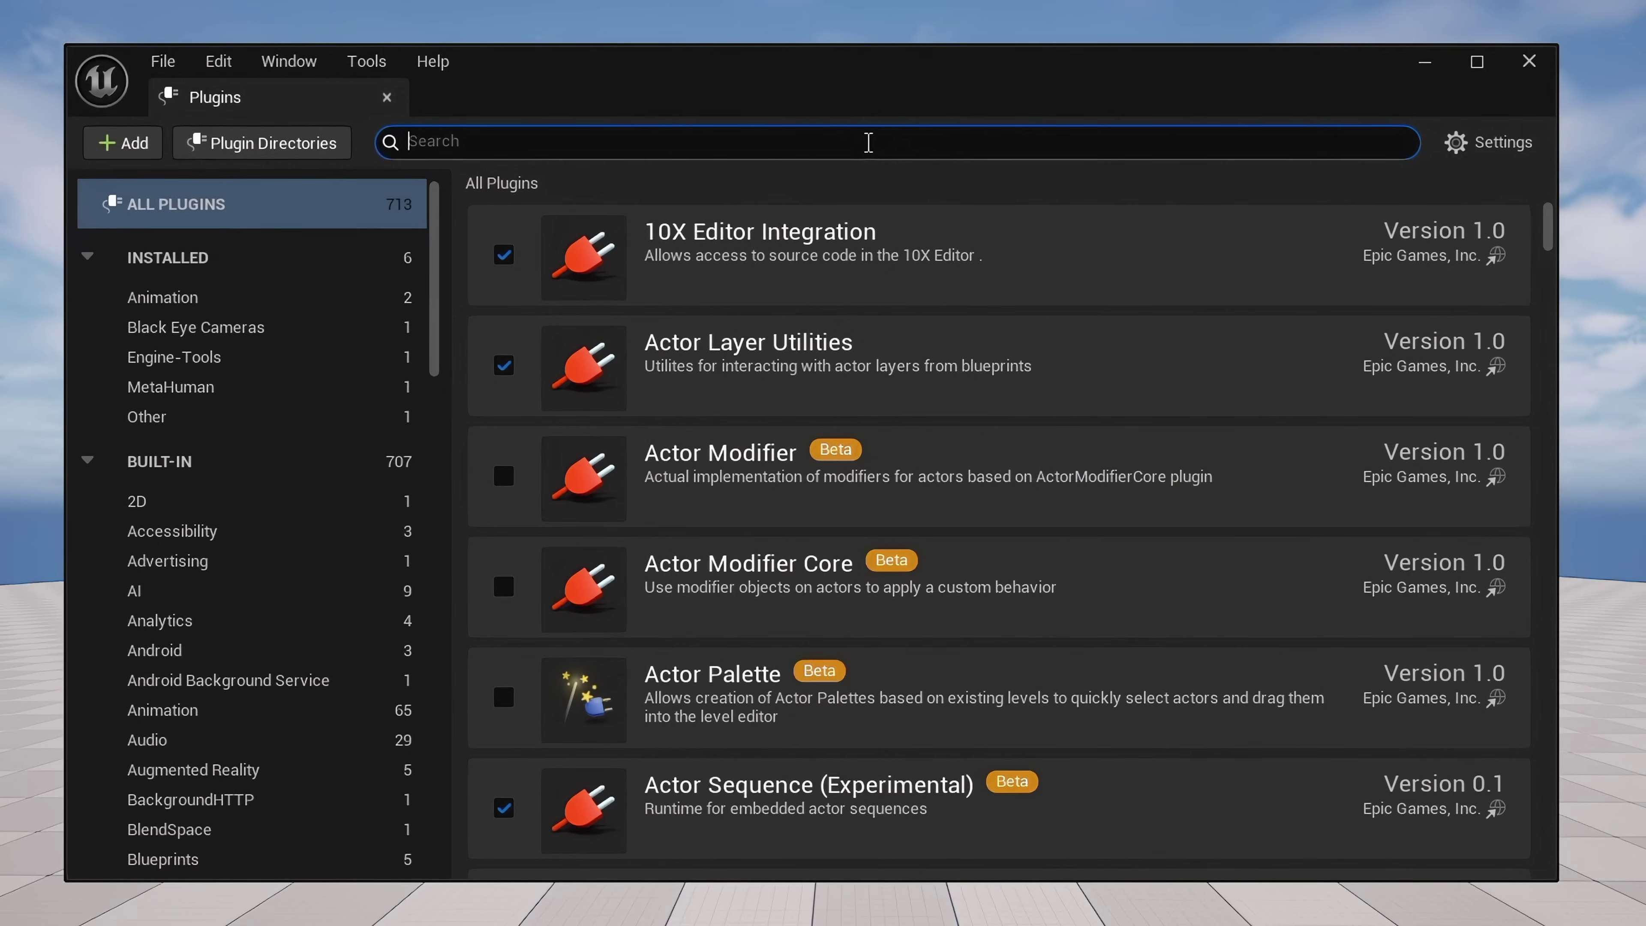
pyautogui.write('jobutsu')
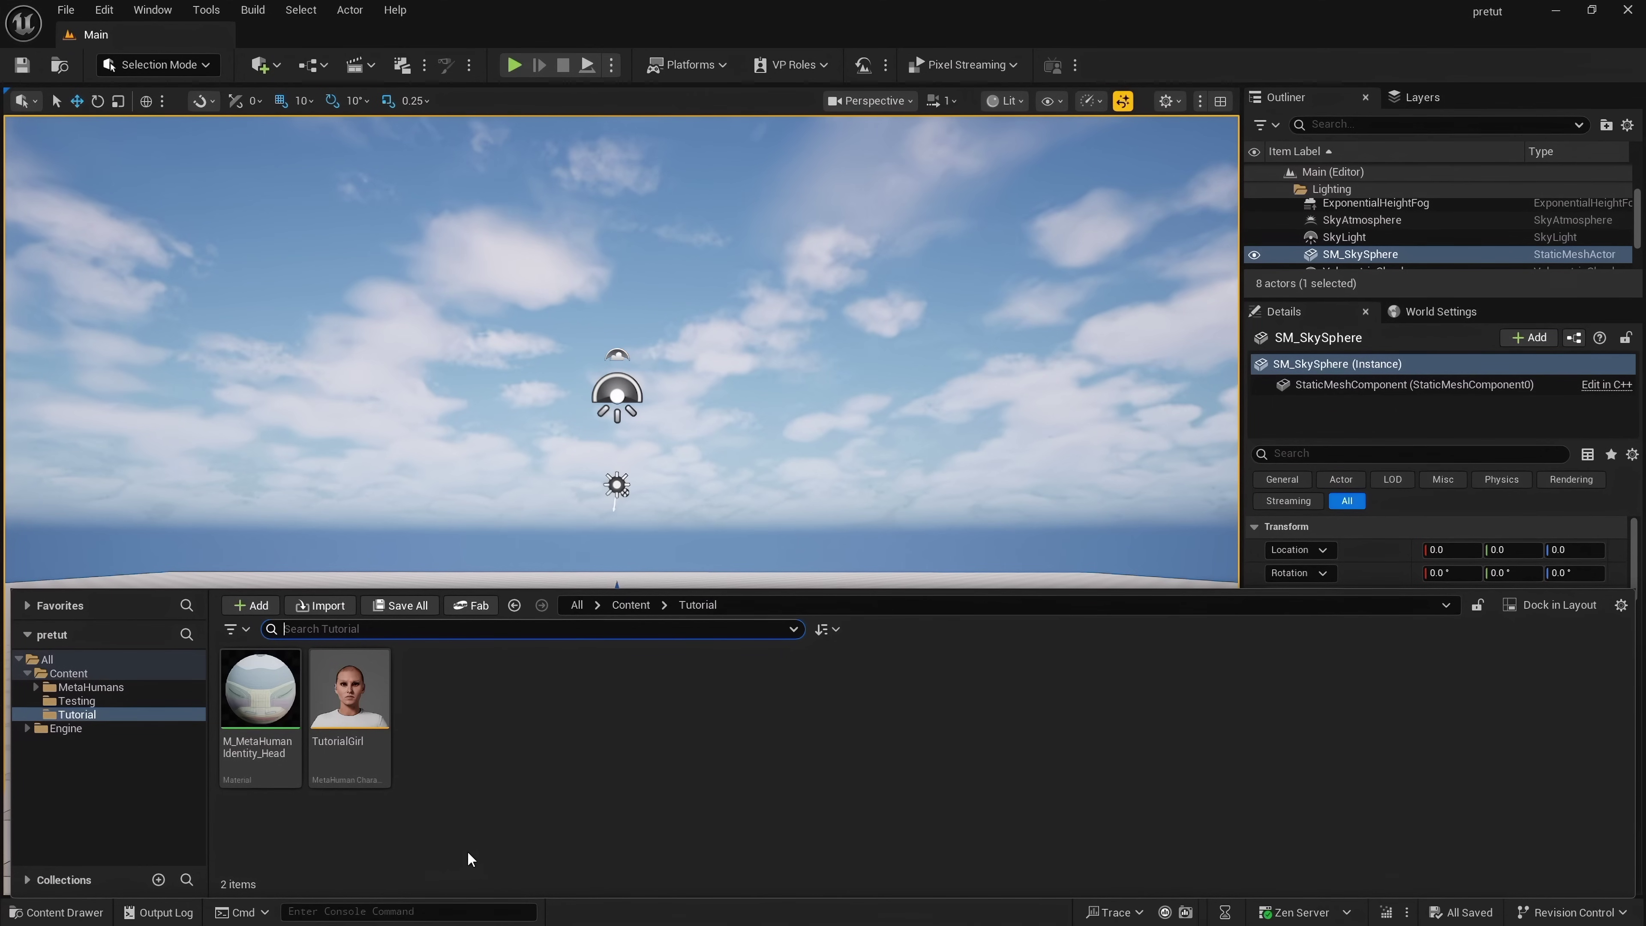
# From the TutorialGirl MetaHuman, export TutorialGirl_ExportedFace, TutorialGirl_ExportedBody and a combined skeletal mesh.
pyautogui.doubleClick(380, 731)
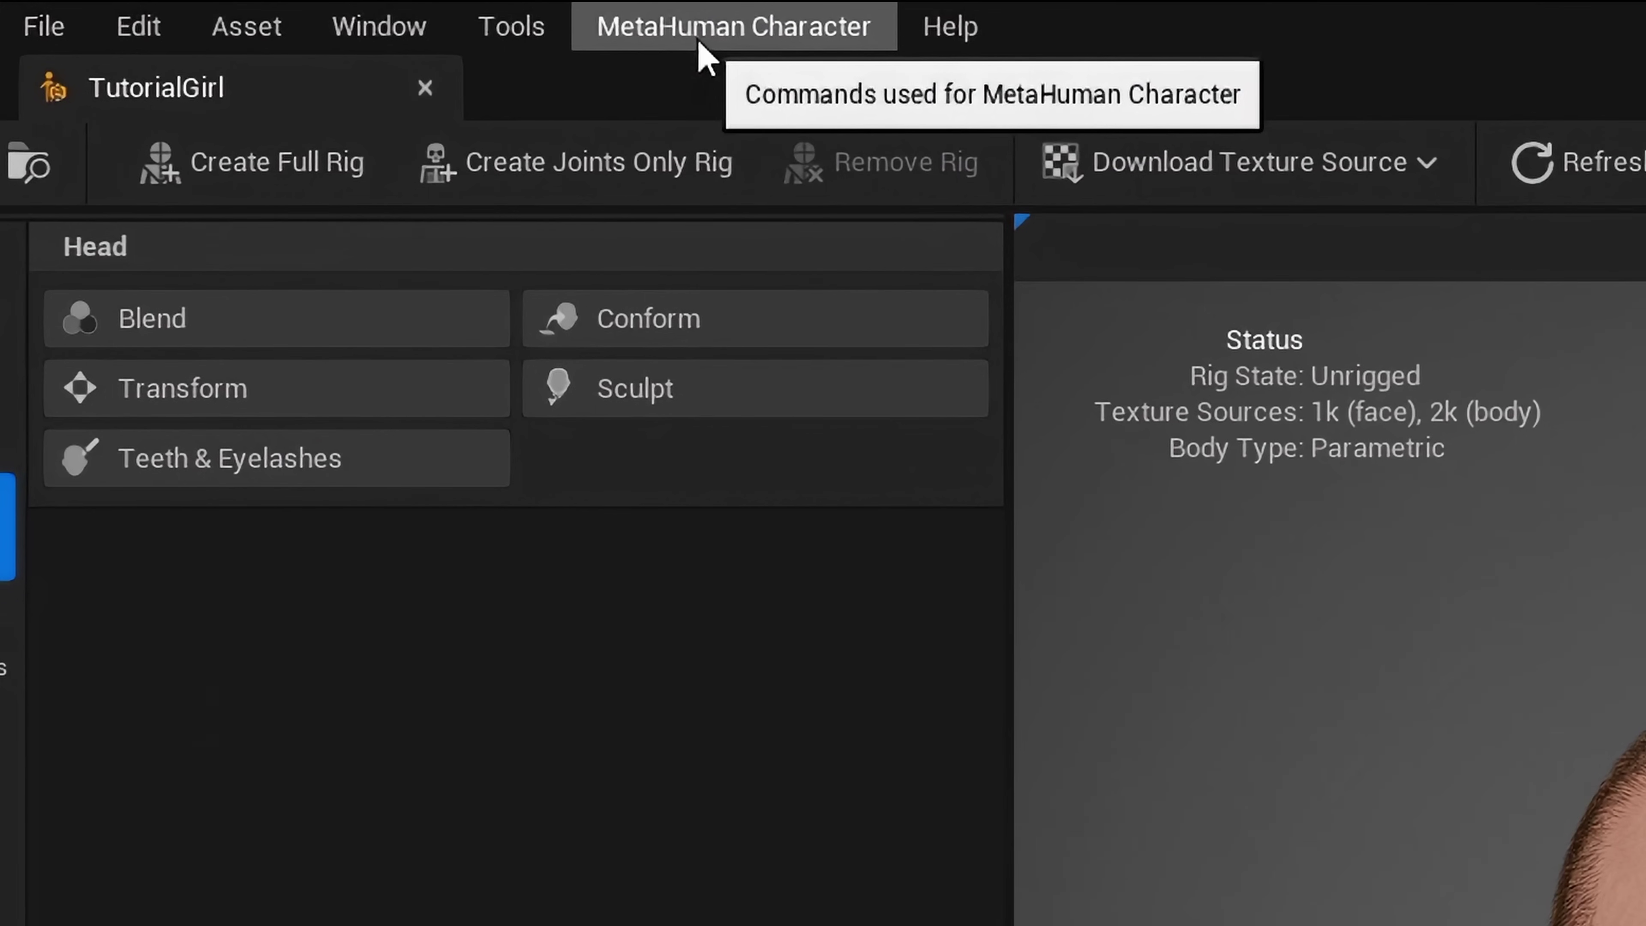
pyautogui.click(700, 44)
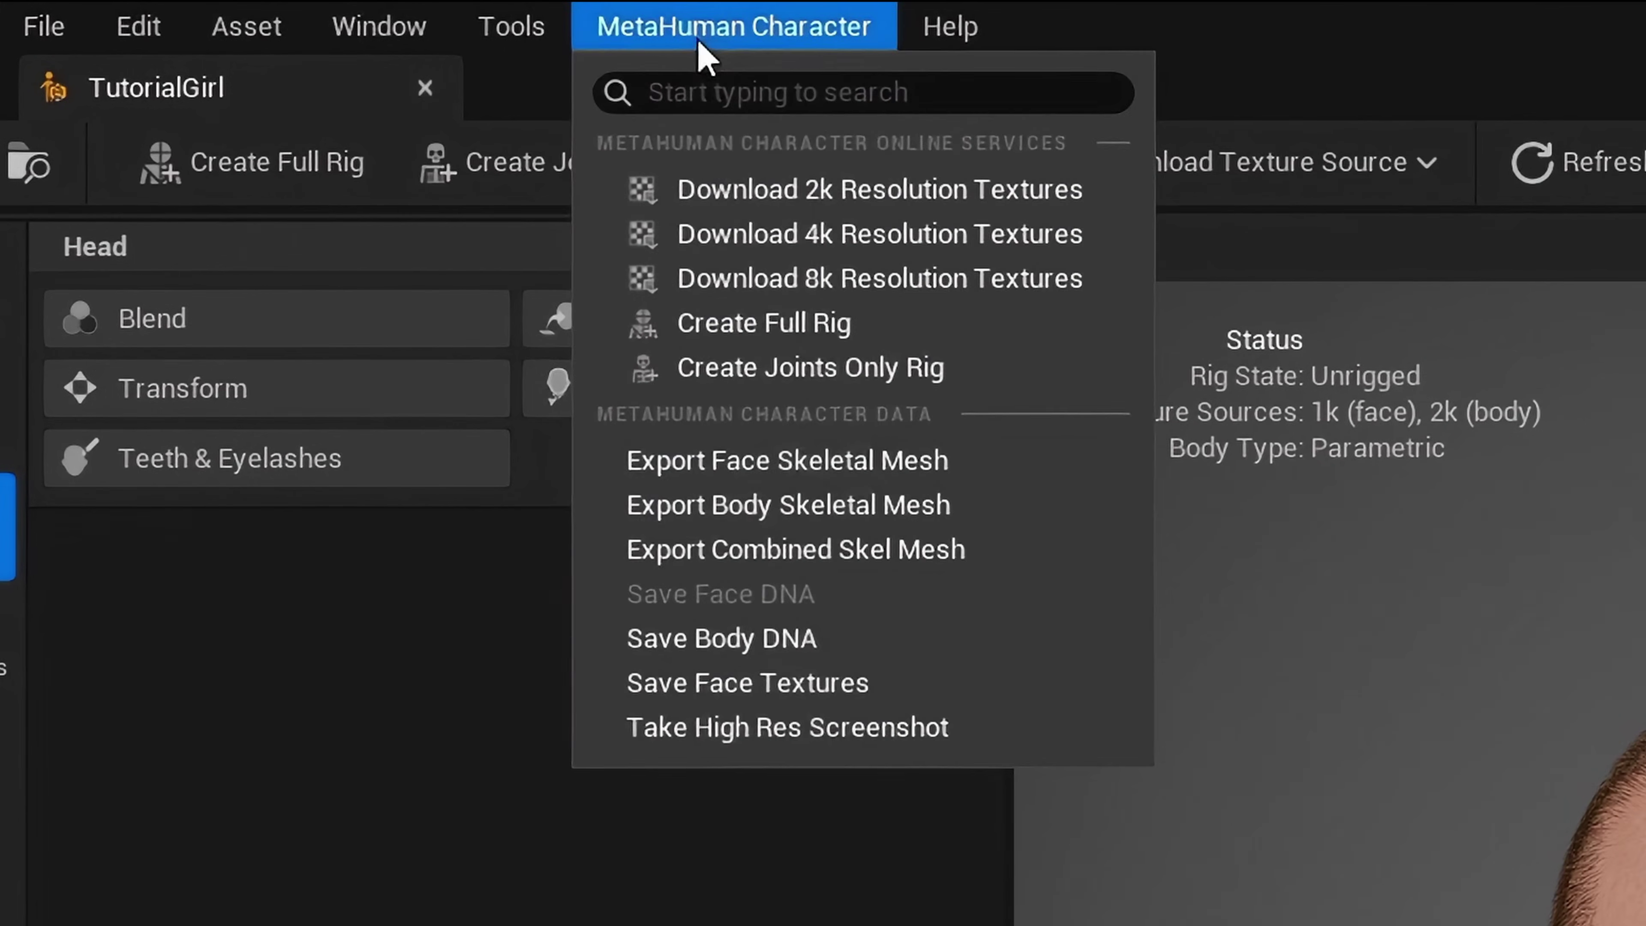
pyautogui.click(781, 460)
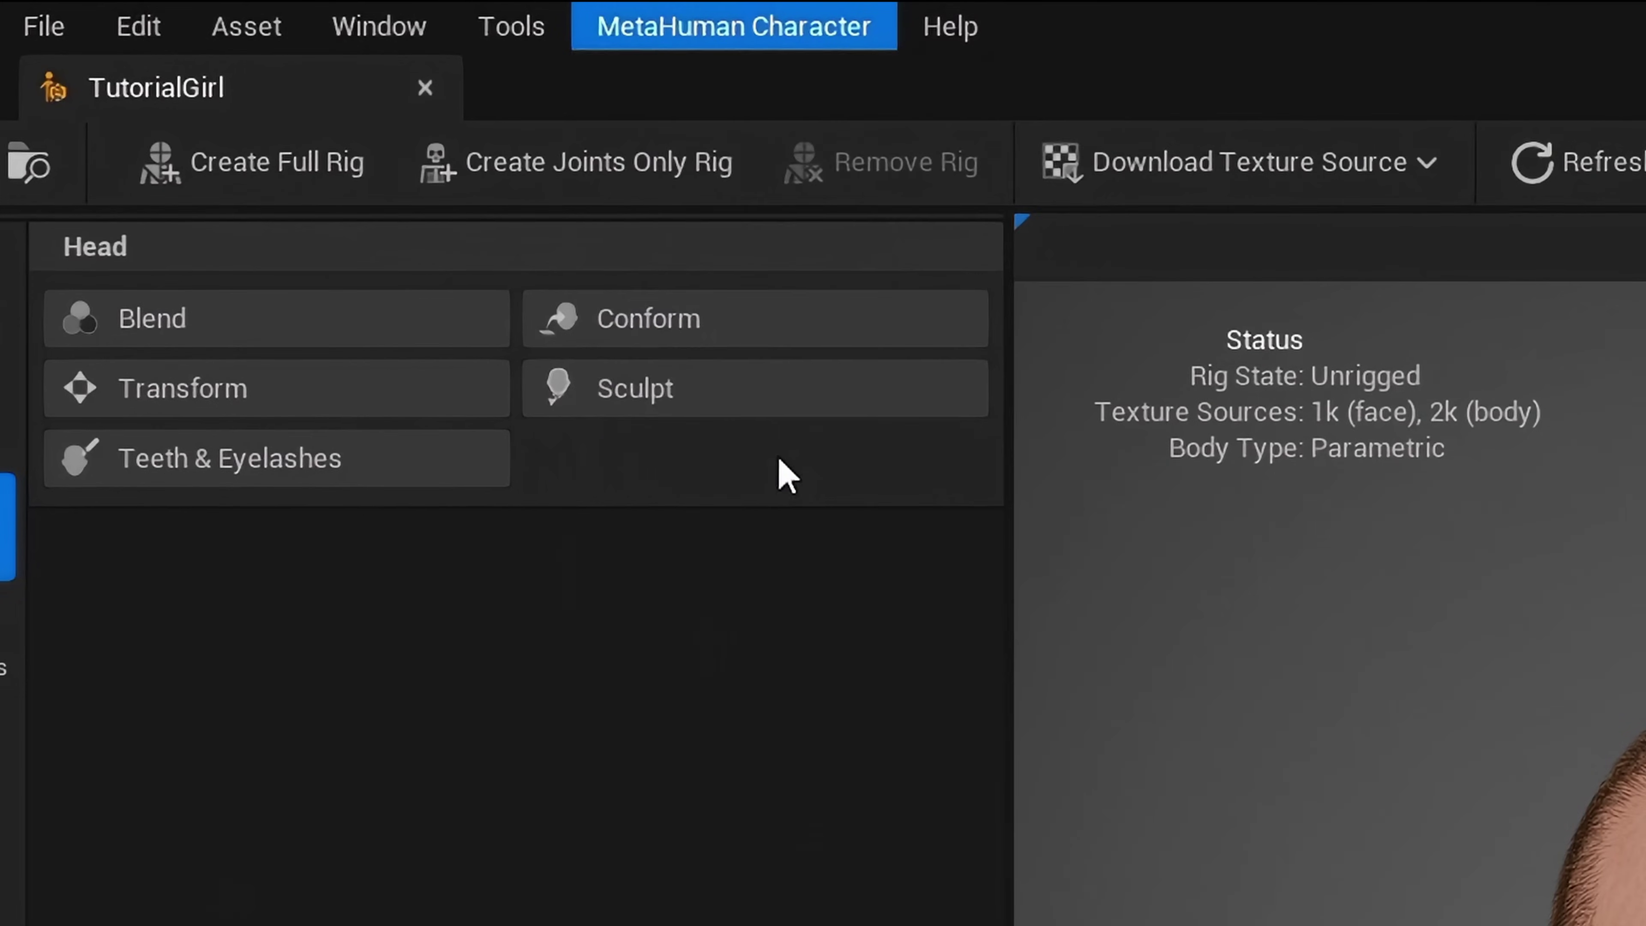
pyautogui.click(733, 22)
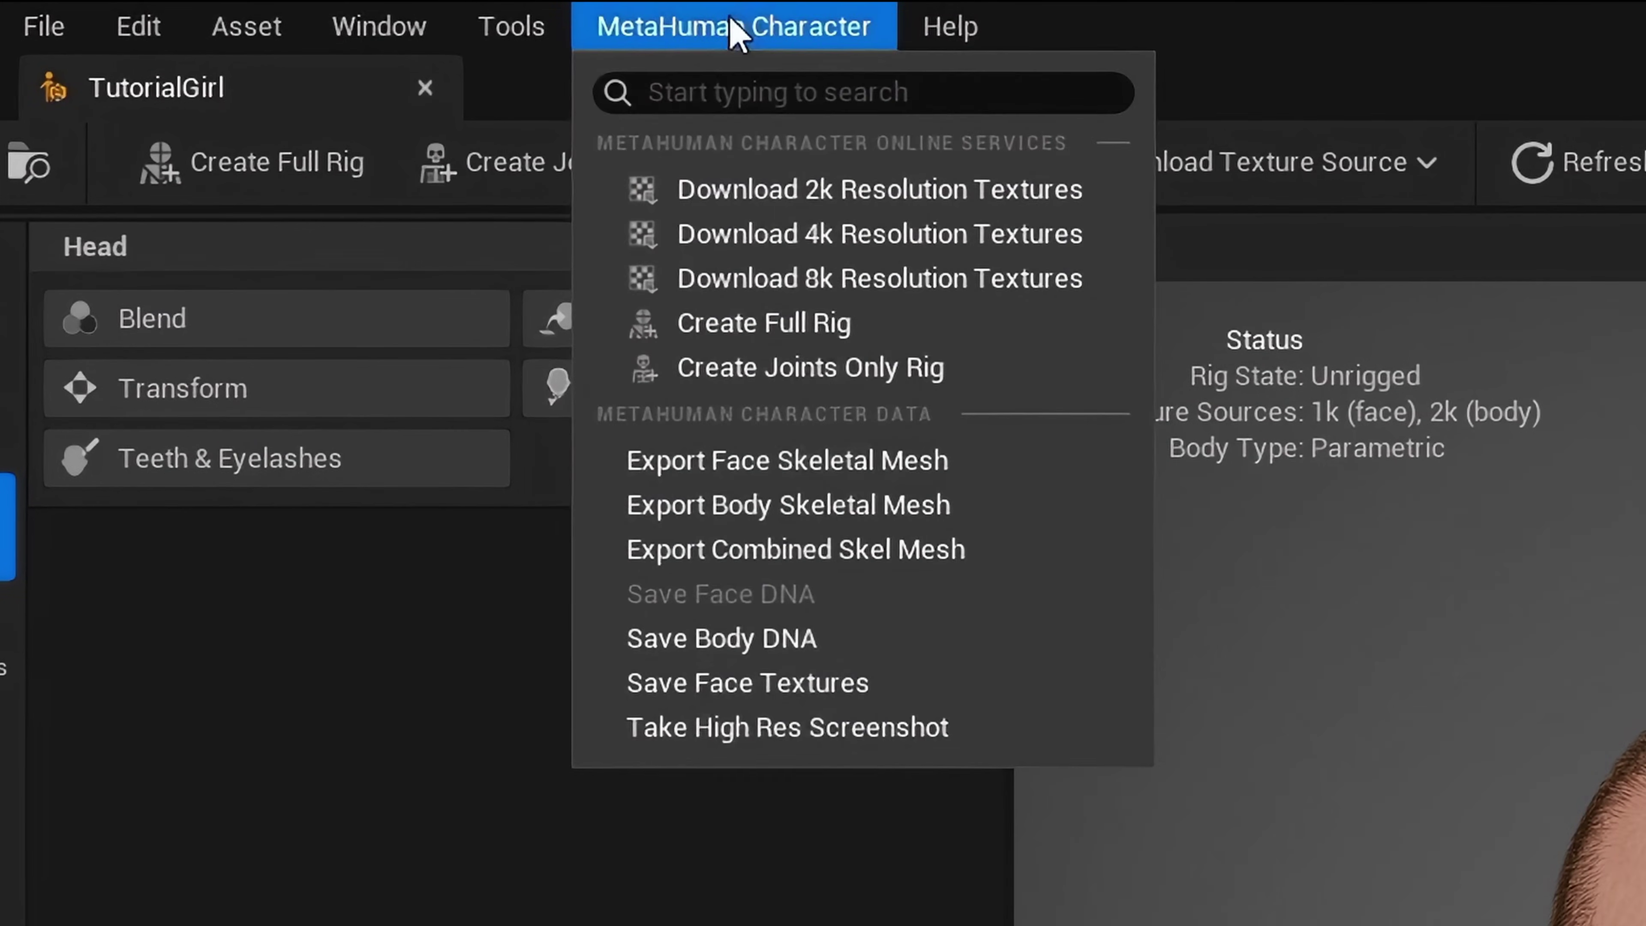
pyautogui.click(802, 512)
pyautogui.click(752, 40)
pyautogui.click(774, 551)
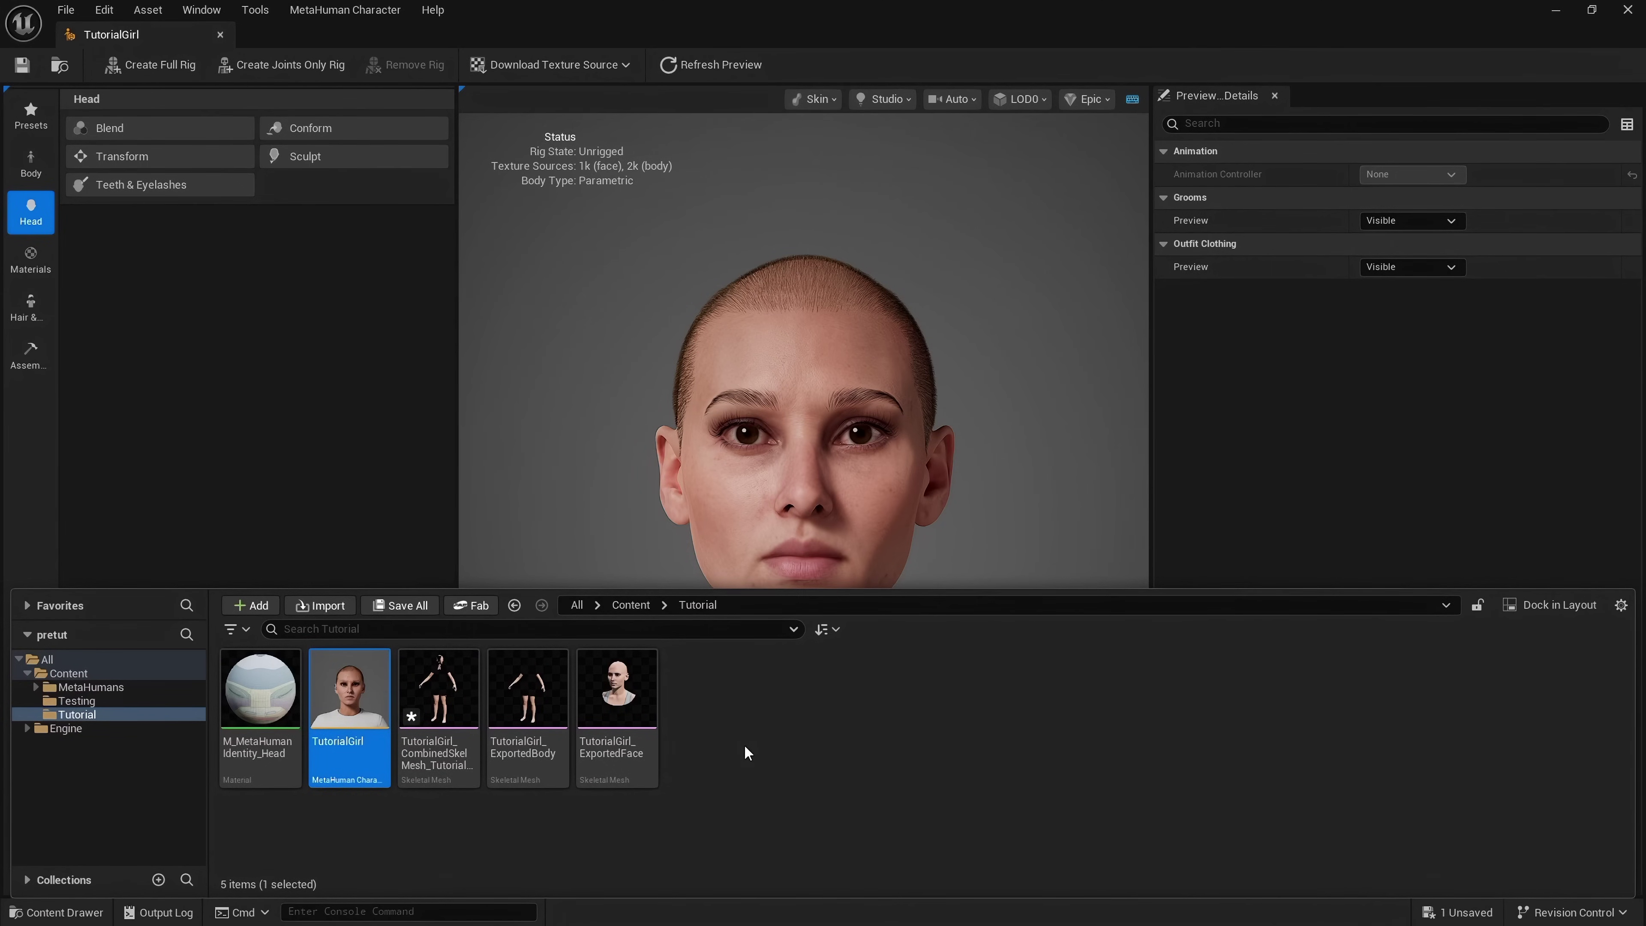
# Run Jobutsu Exporter on TutorialGirl_ExportedFace with Teeth, EyeLeft, EyeRight and full mesh ticked.
pyautogui.click(716, 786)
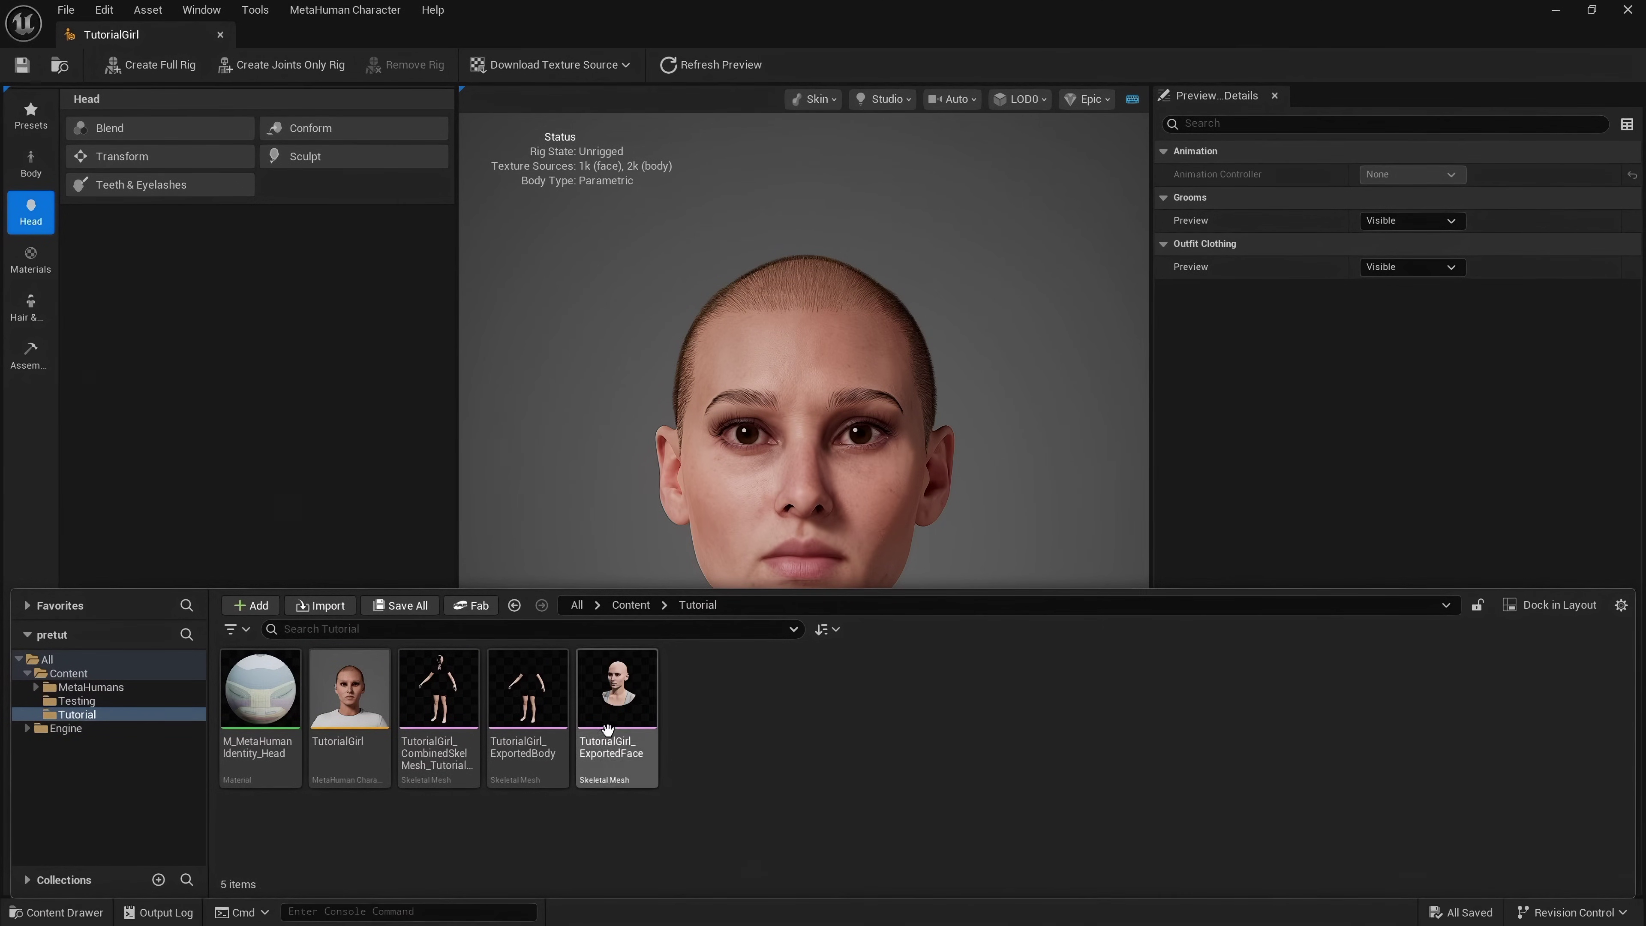
pyautogui.rightClick(633, 710)
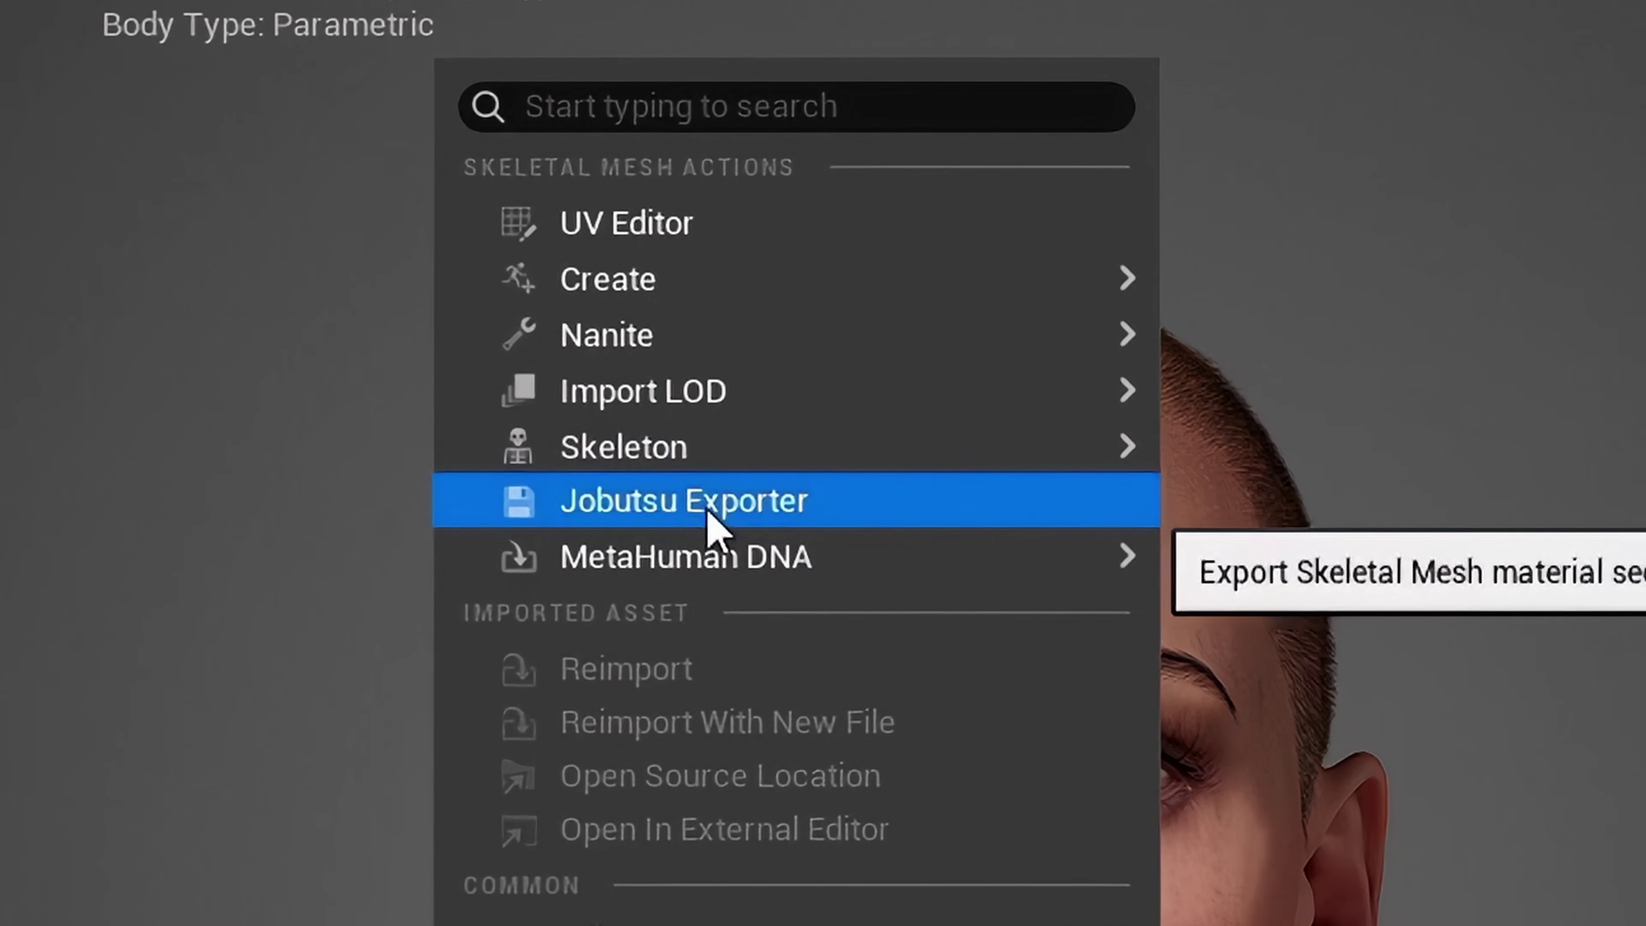
pyautogui.click(708, 501)
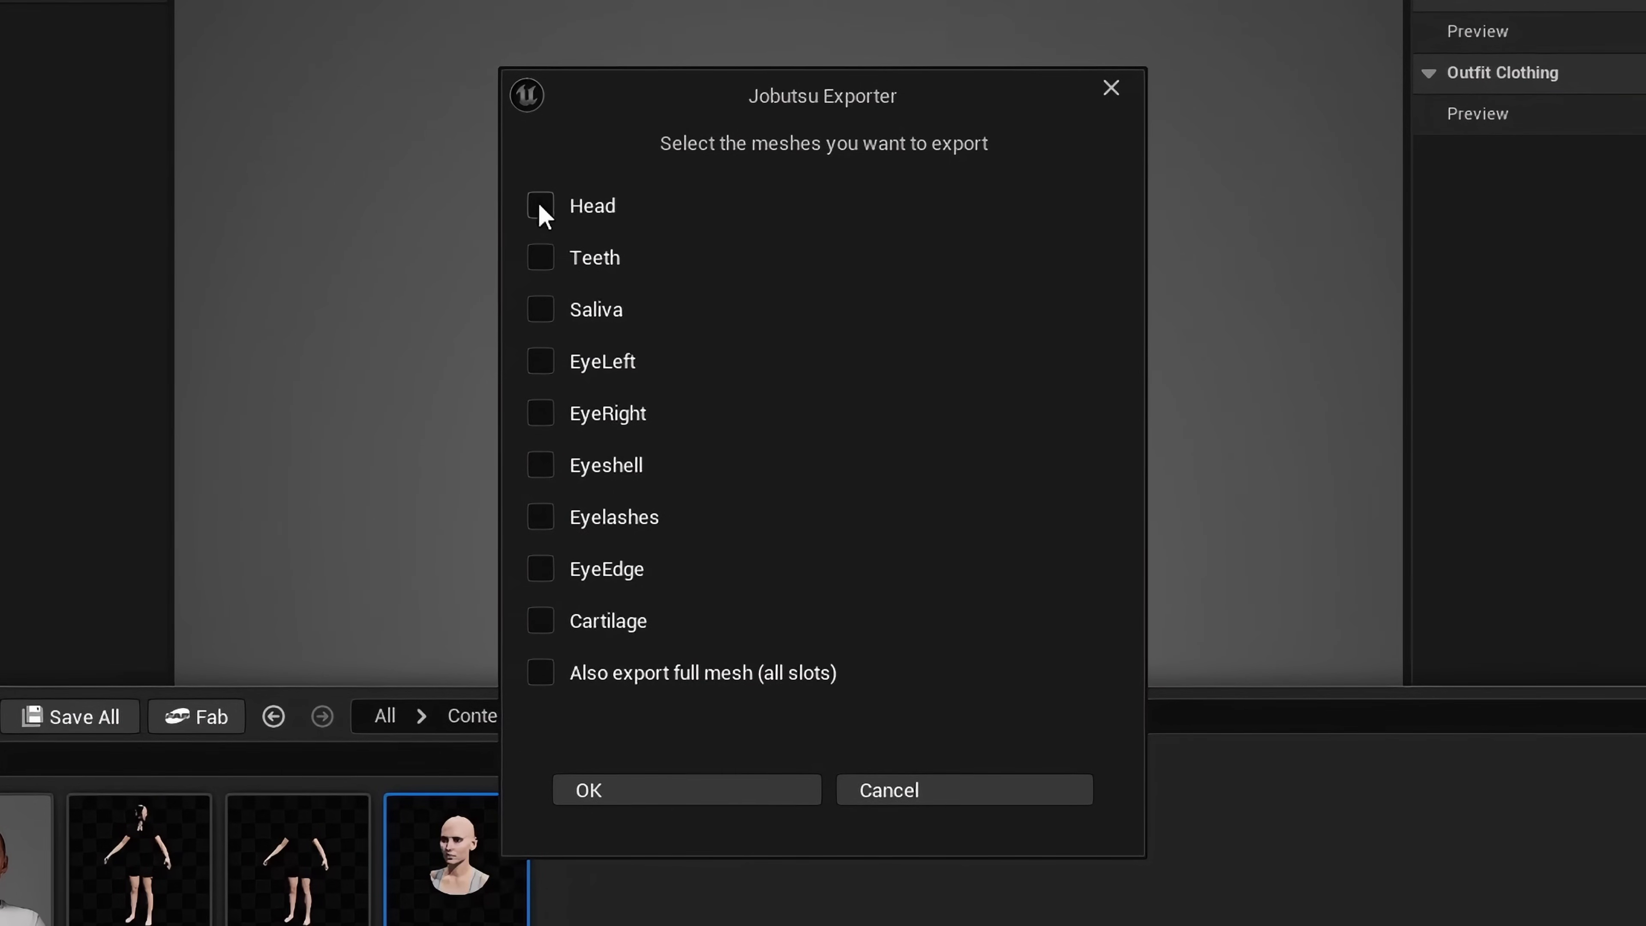
pyautogui.click(542, 259)
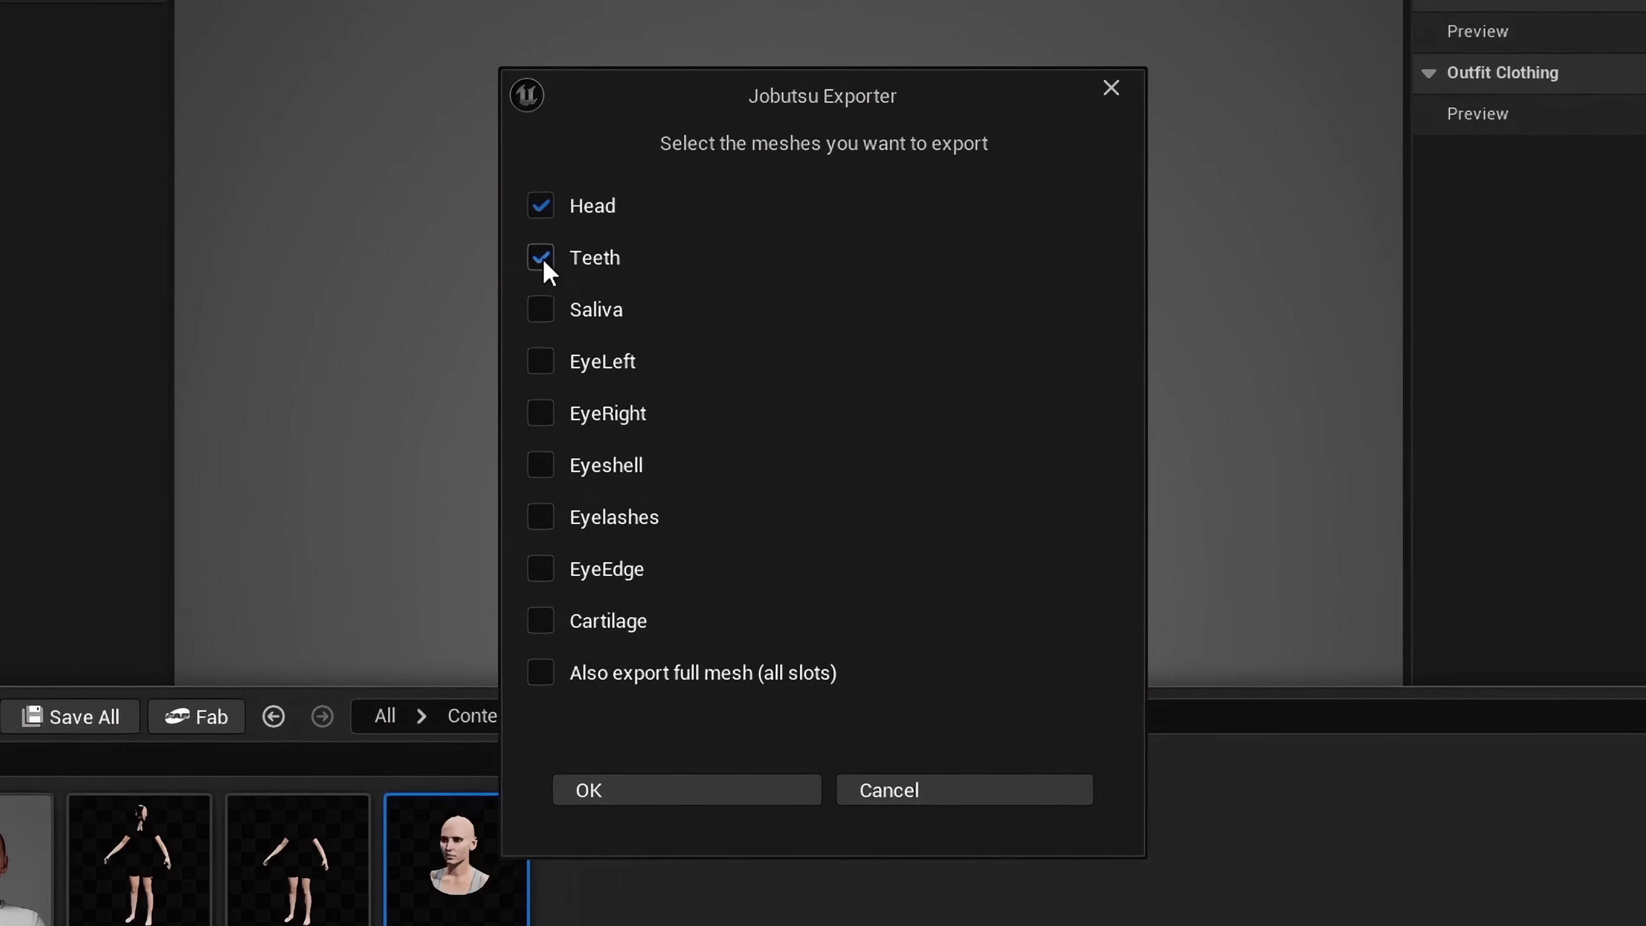
pyautogui.click(541, 361)
pyautogui.click(544, 418)
pyautogui.click(542, 678)
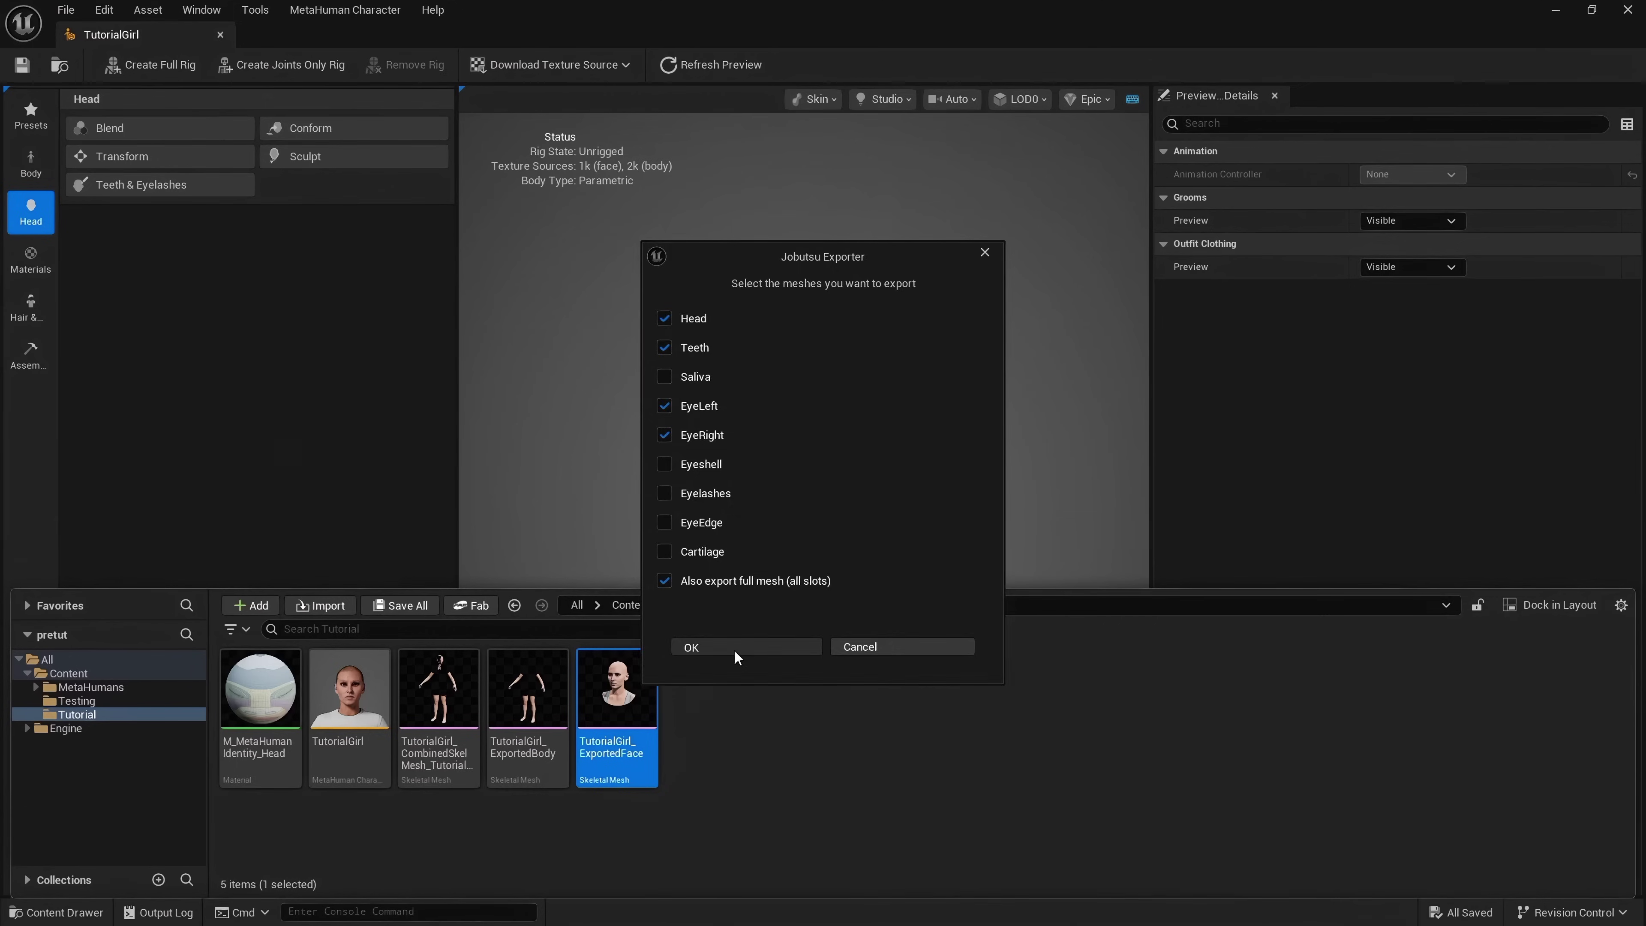
pyautogui.click(665, 795)
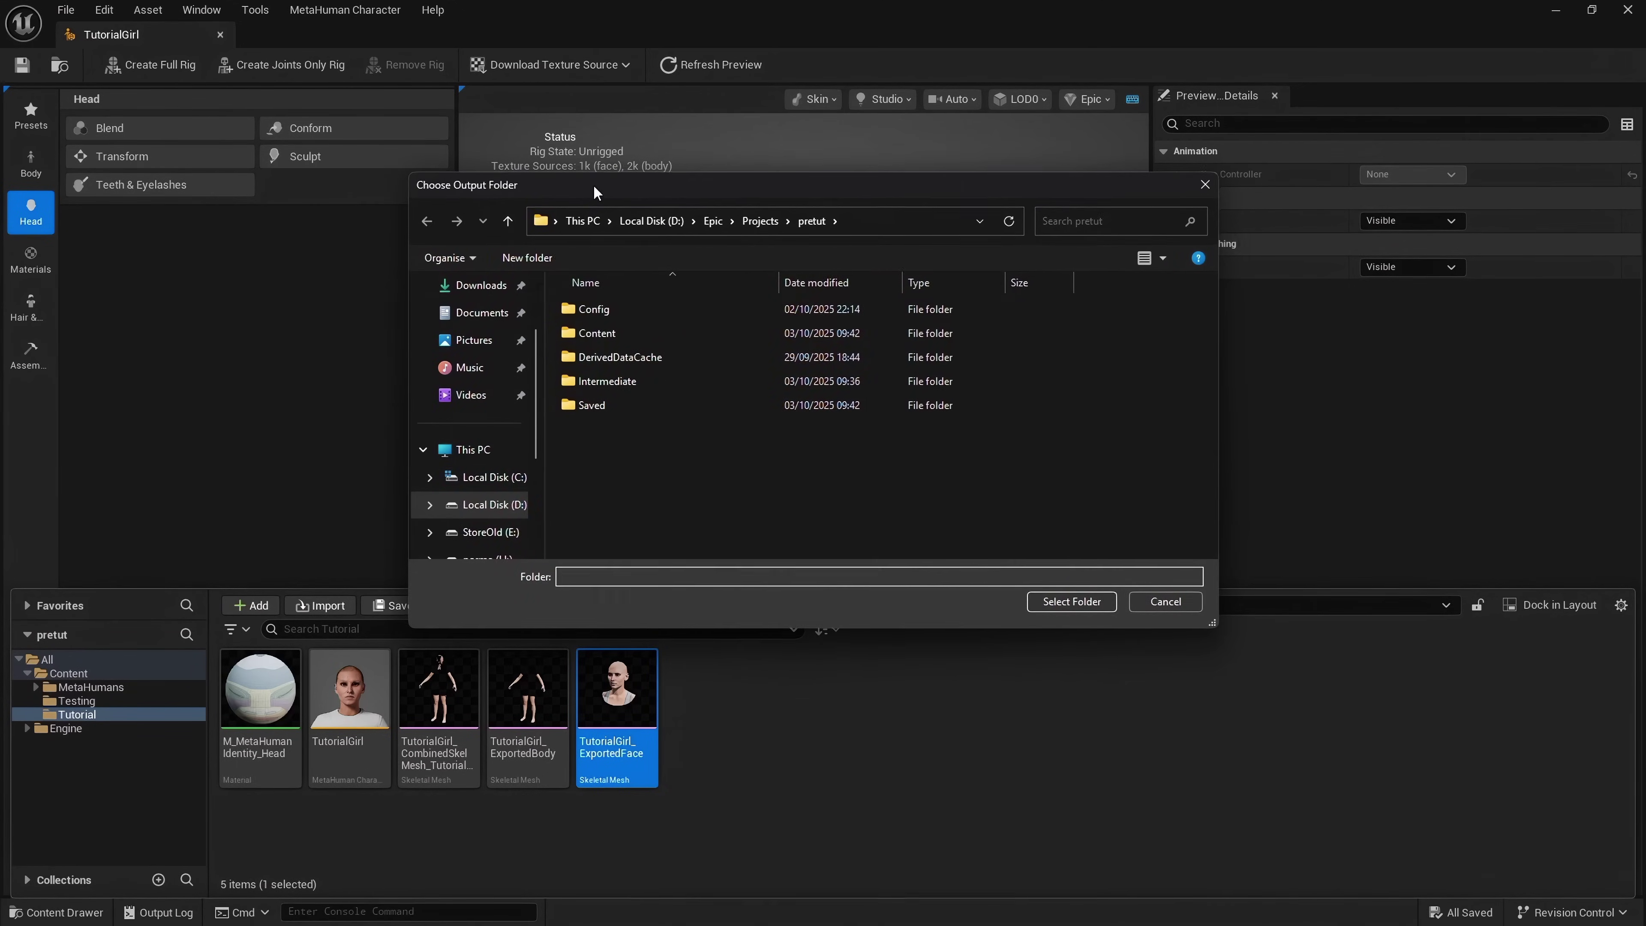
# Export the meshes to Downloads > TutorialFiles > 56 and dismiss the completion message.
pyautogui.click(480, 286)
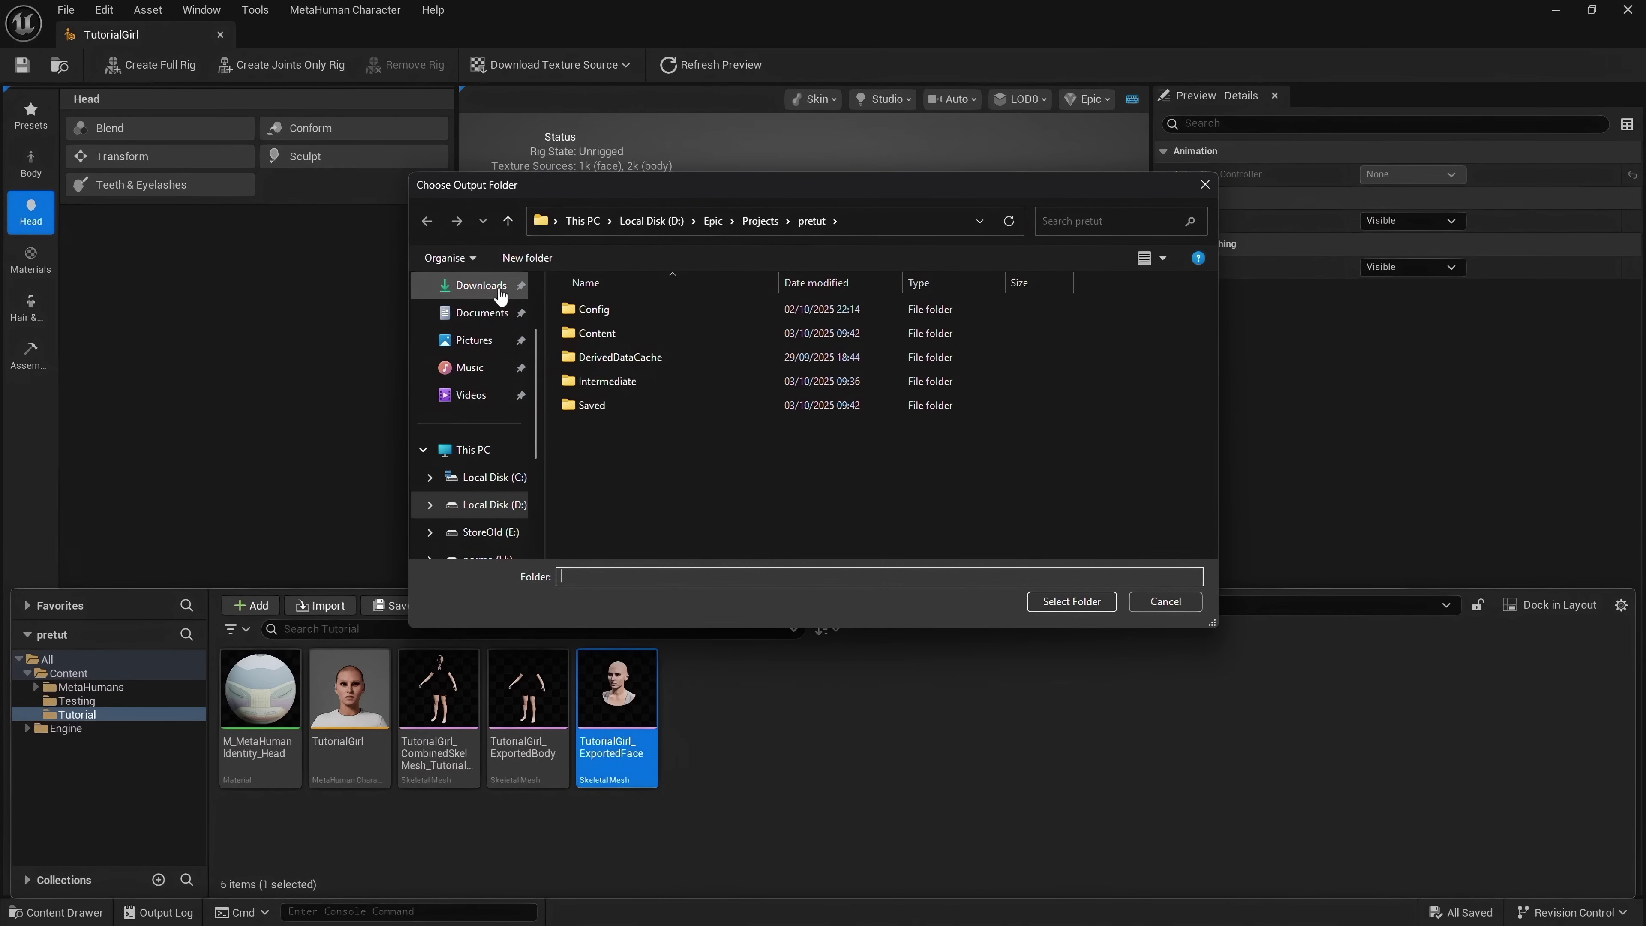
pyautogui.doubleClick(596, 334)
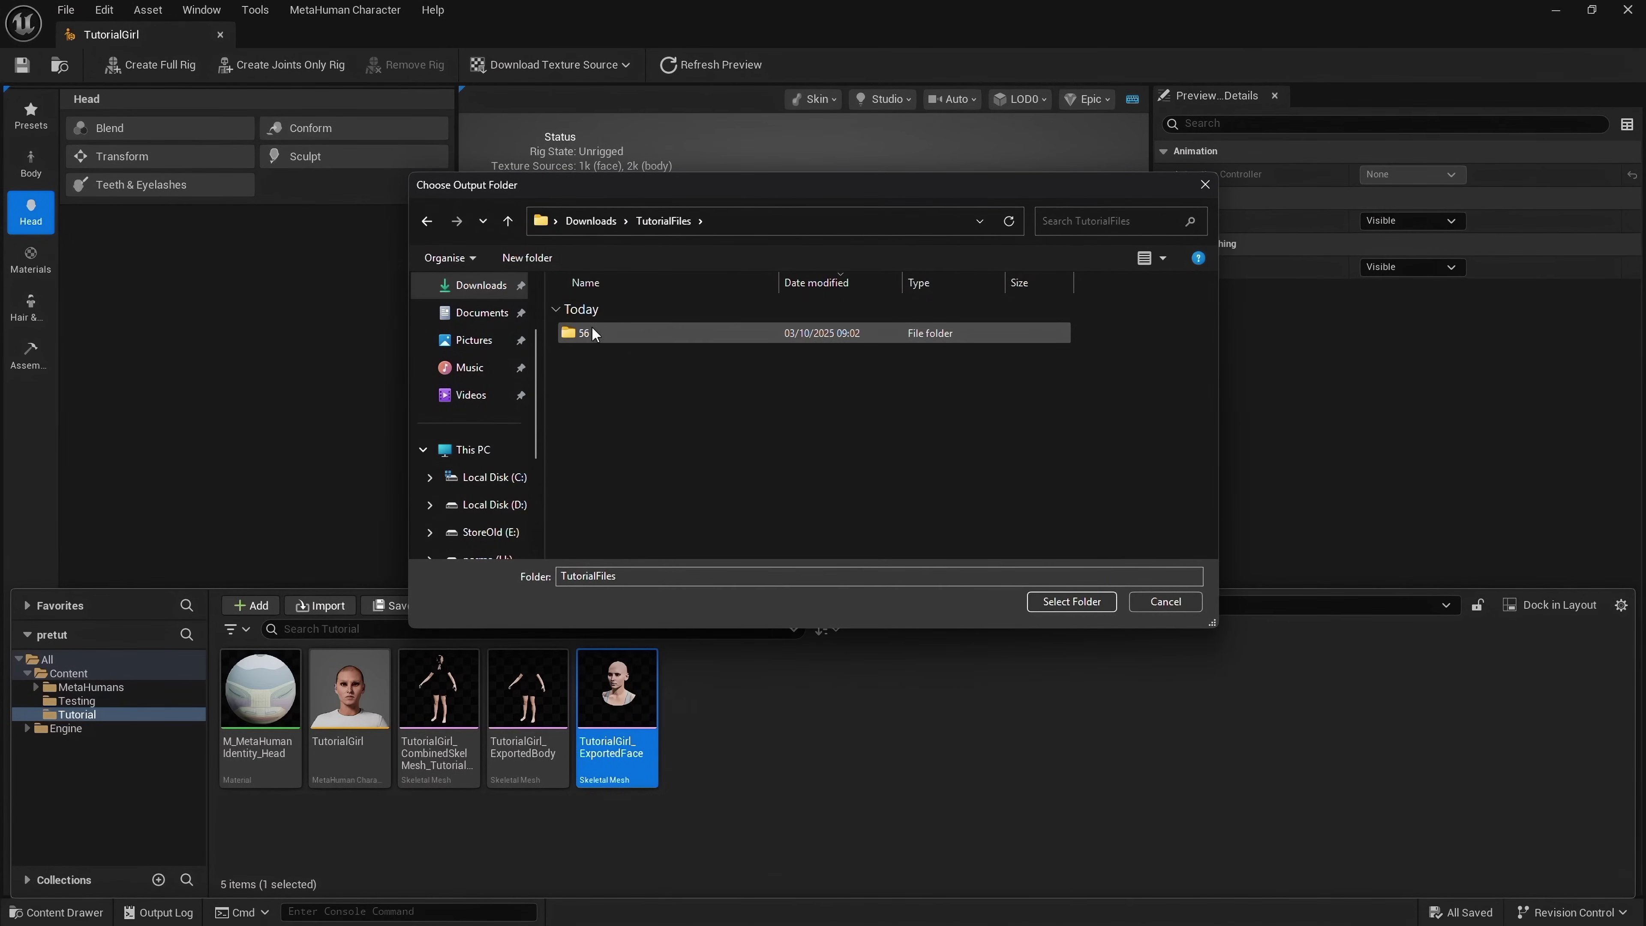
pyautogui.click(601, 334)
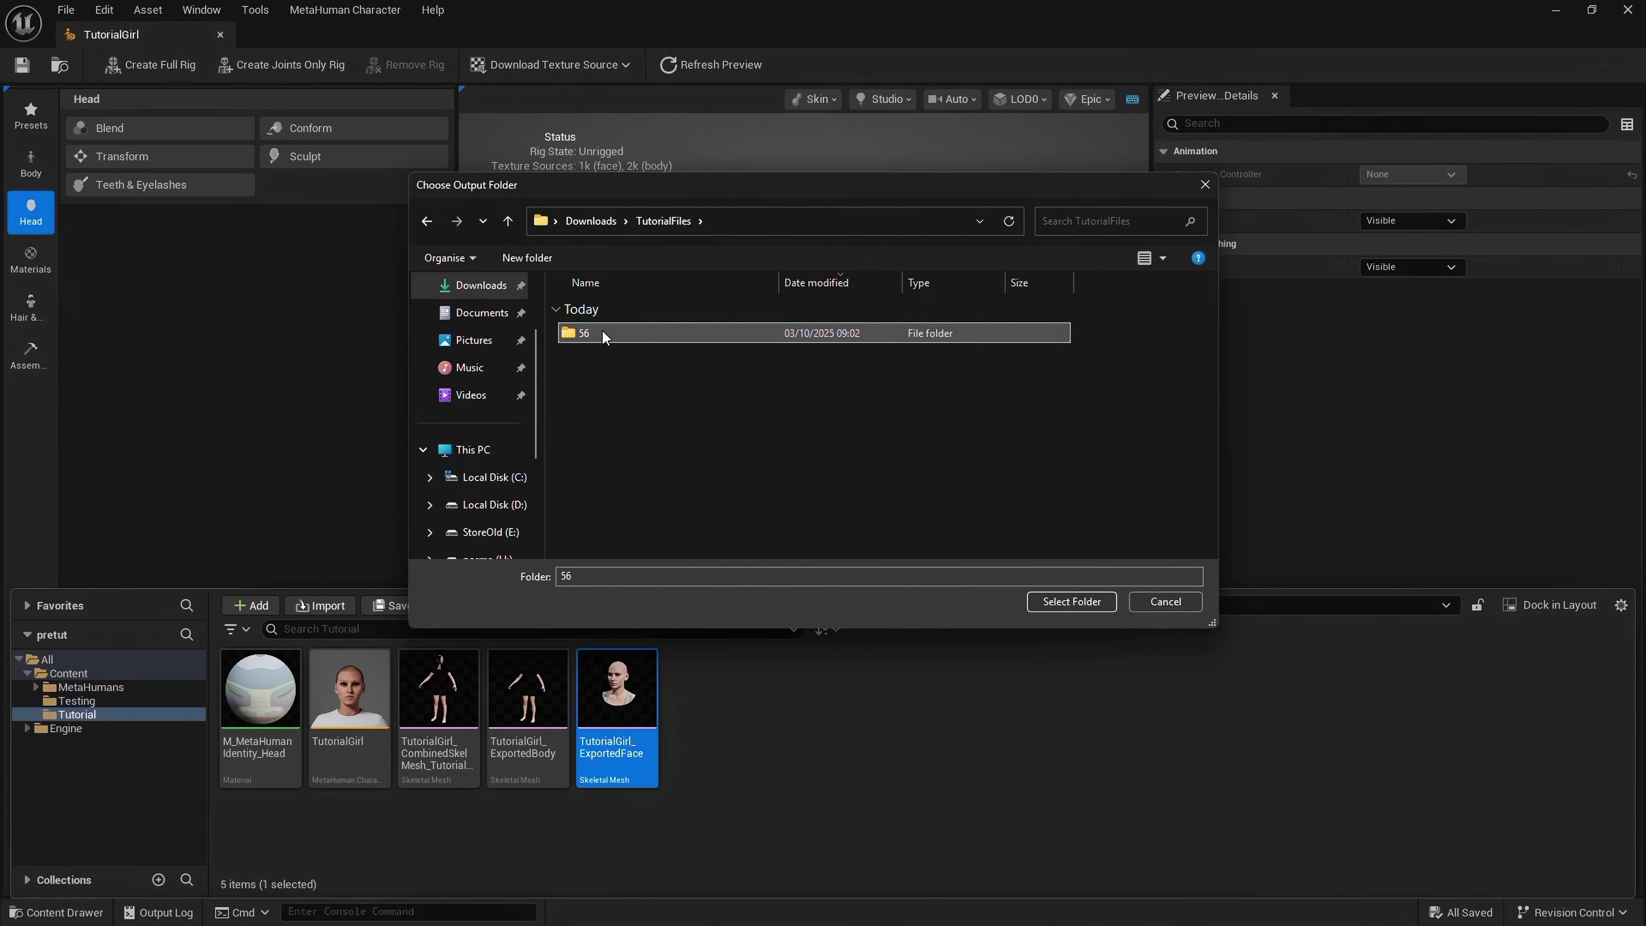
pyautogui.doubleClick(643, 333)
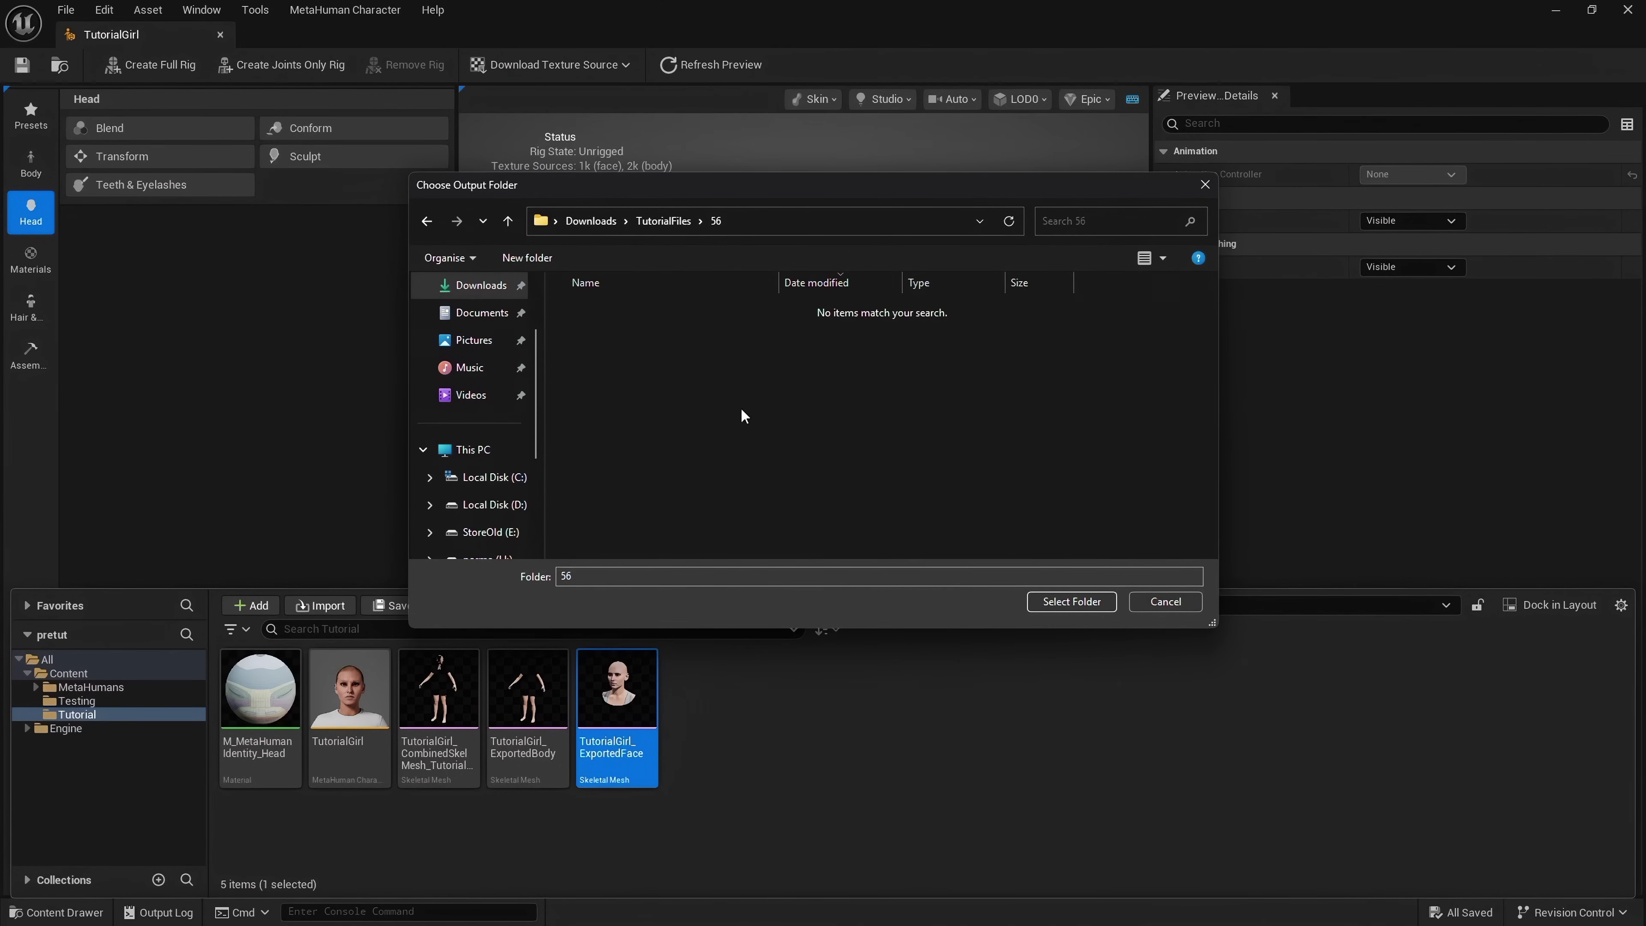
pyautogui.click(1071, 603)
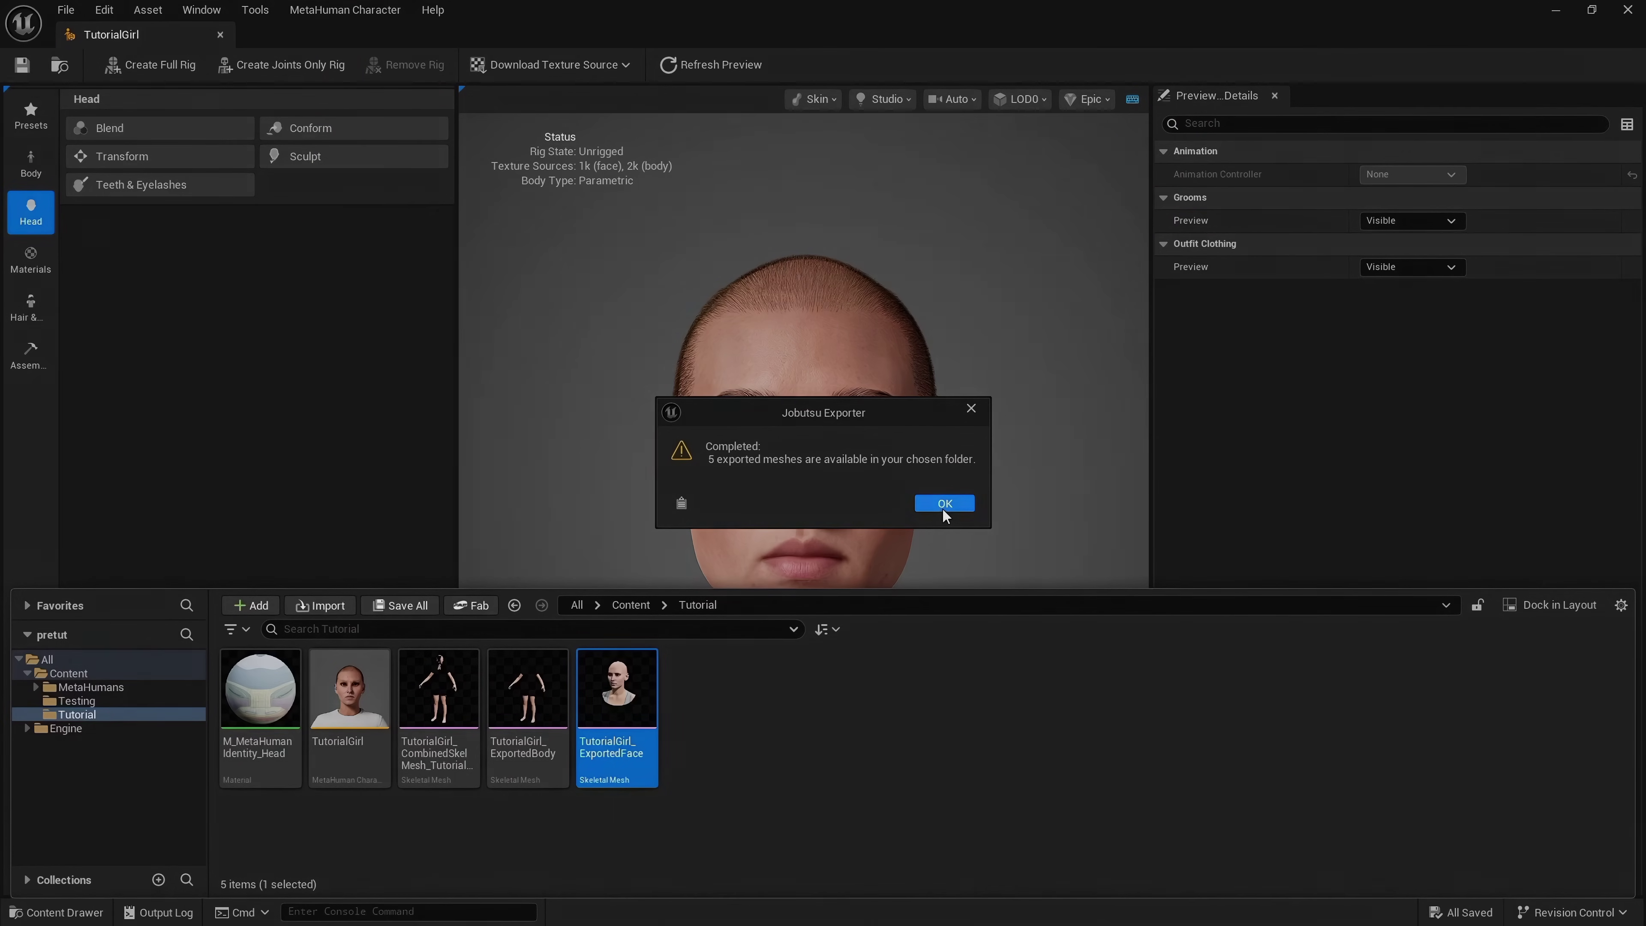
pyautogui.click(943, 505)
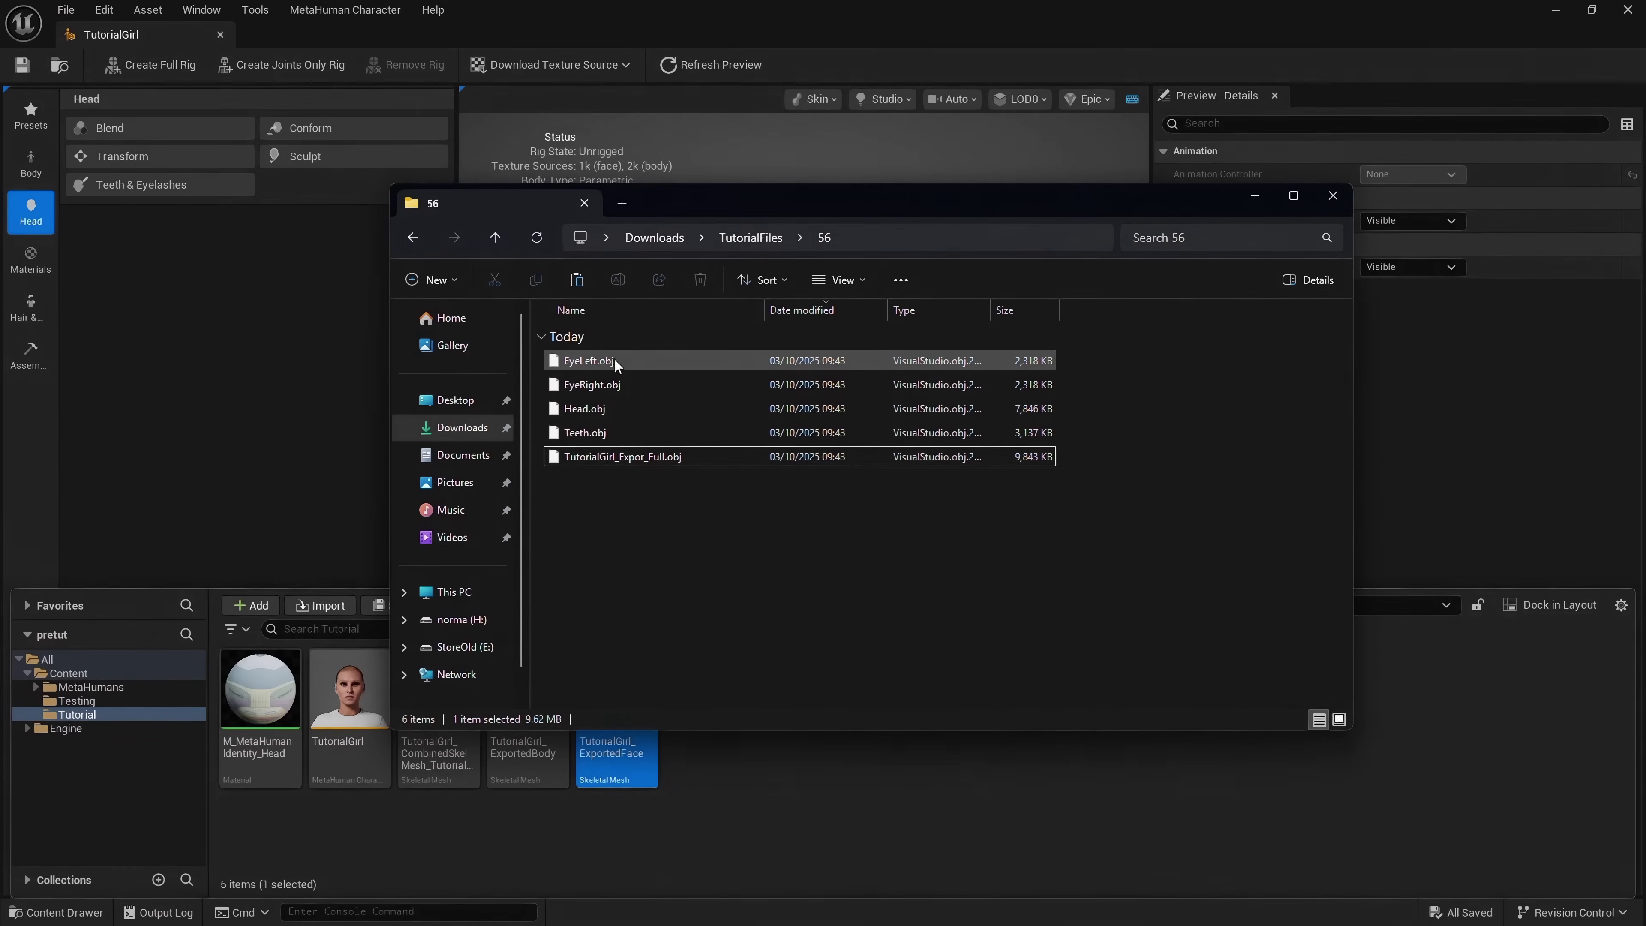
# Check that folder 56 holds EyeLeft, EyeRight, Teeth and the full TutorialGirl OBJ files.
pyautogui.click(614, 359)
pyautogui.click(609, 384)
pyautogui.click(597, 431)
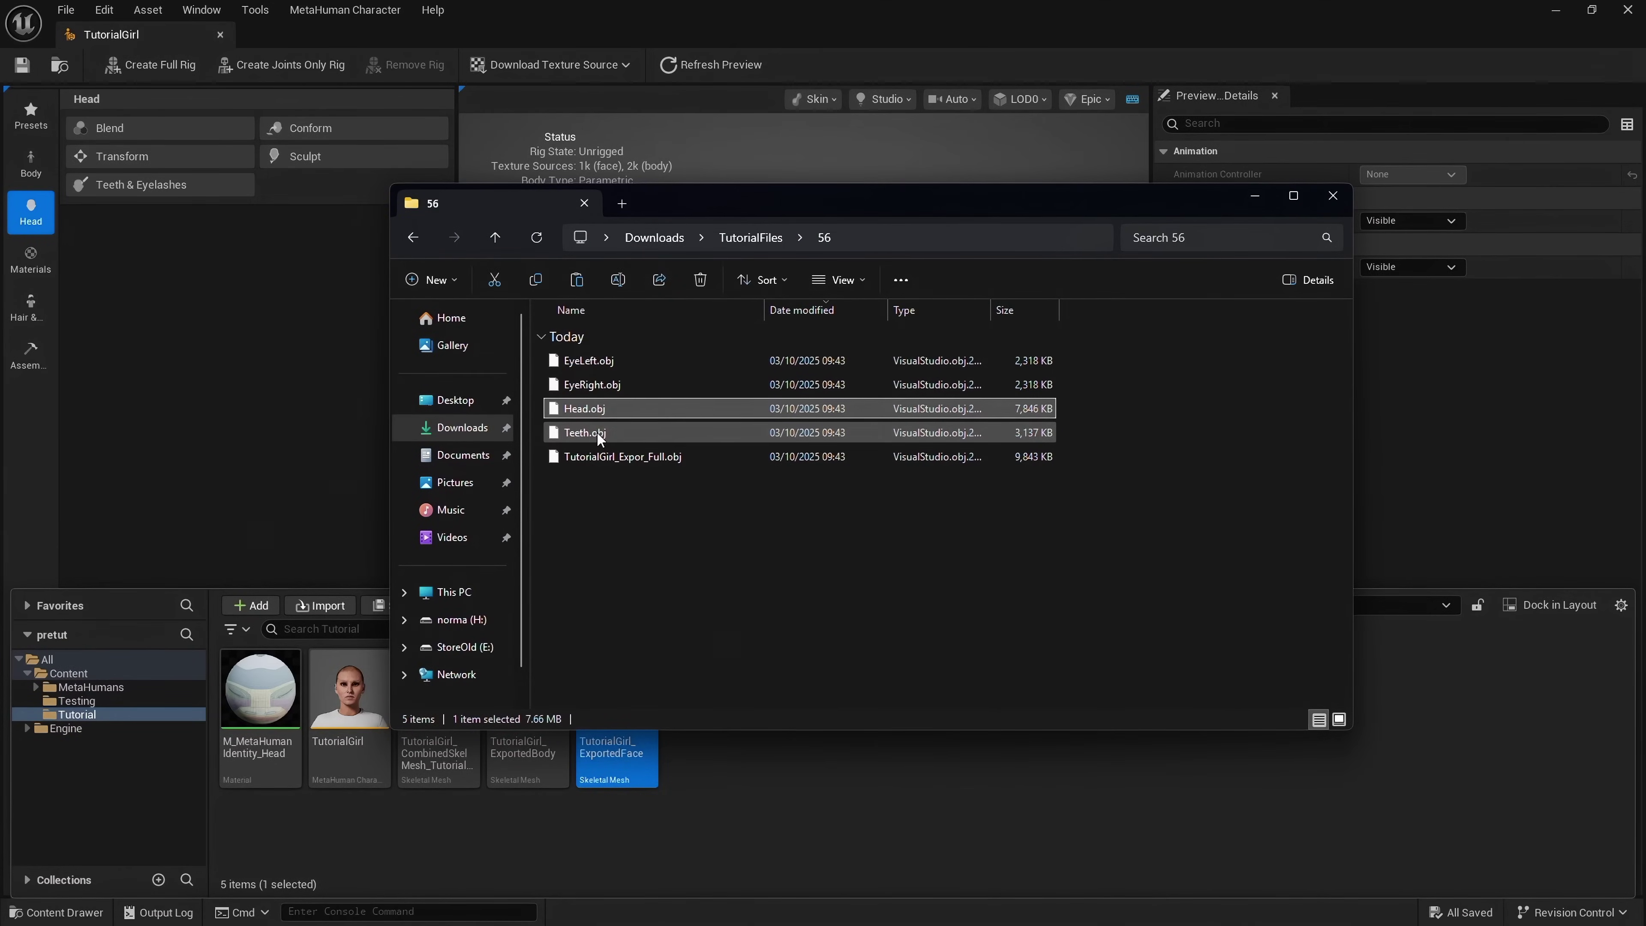
pyautogui.click(603, 458)
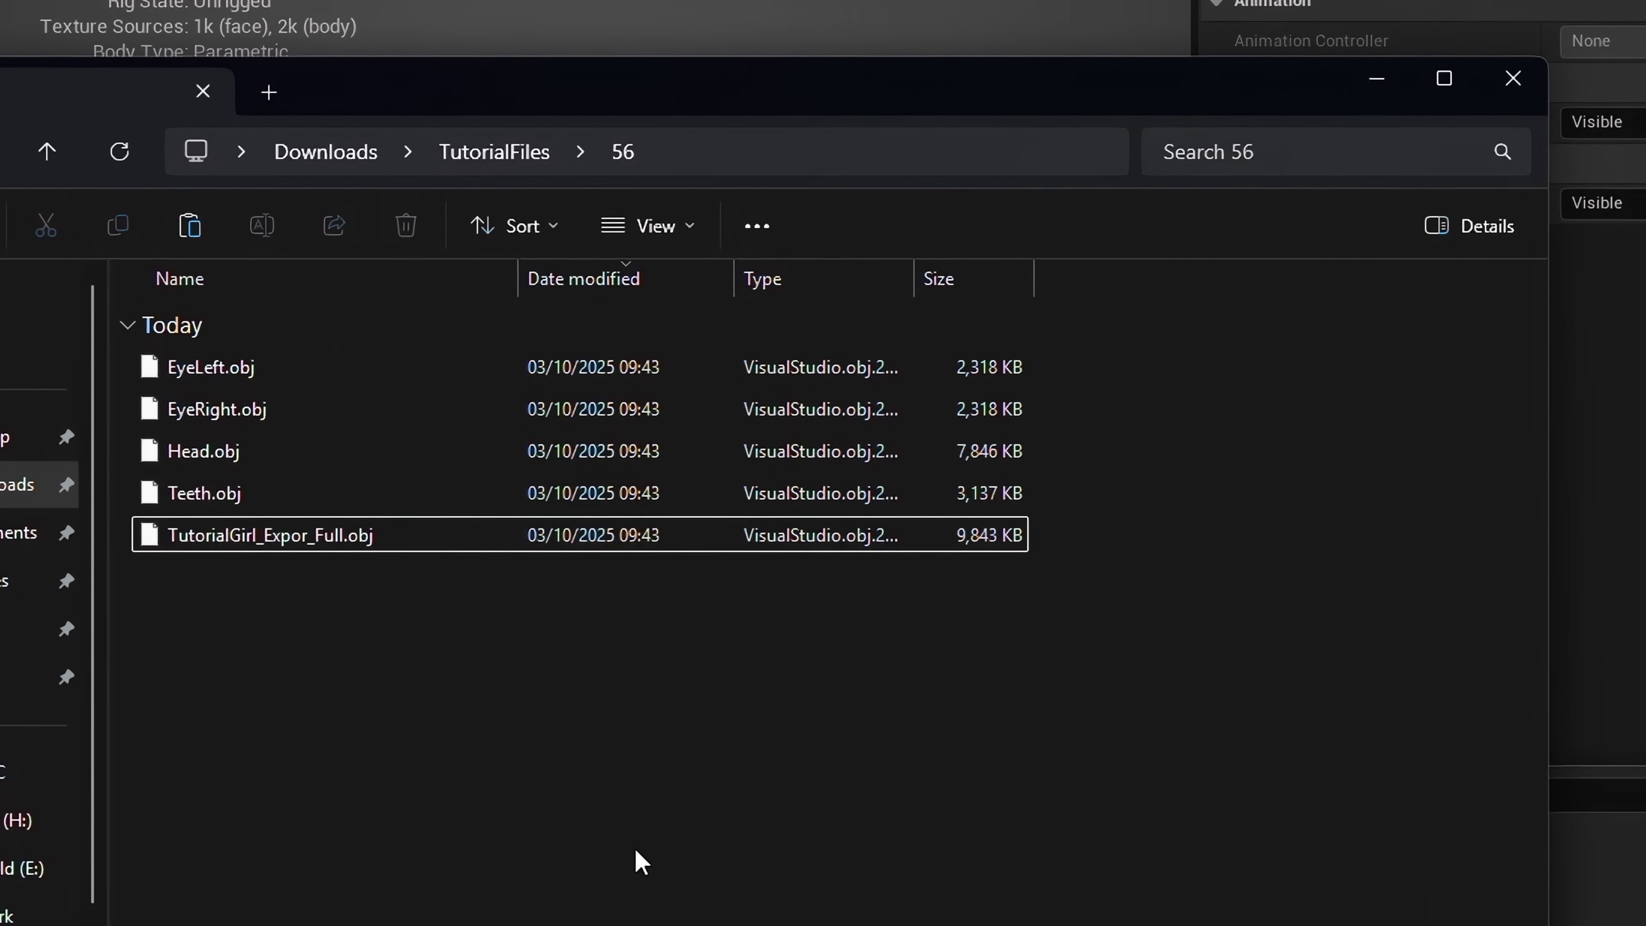
pyautogui.click(316, 533)
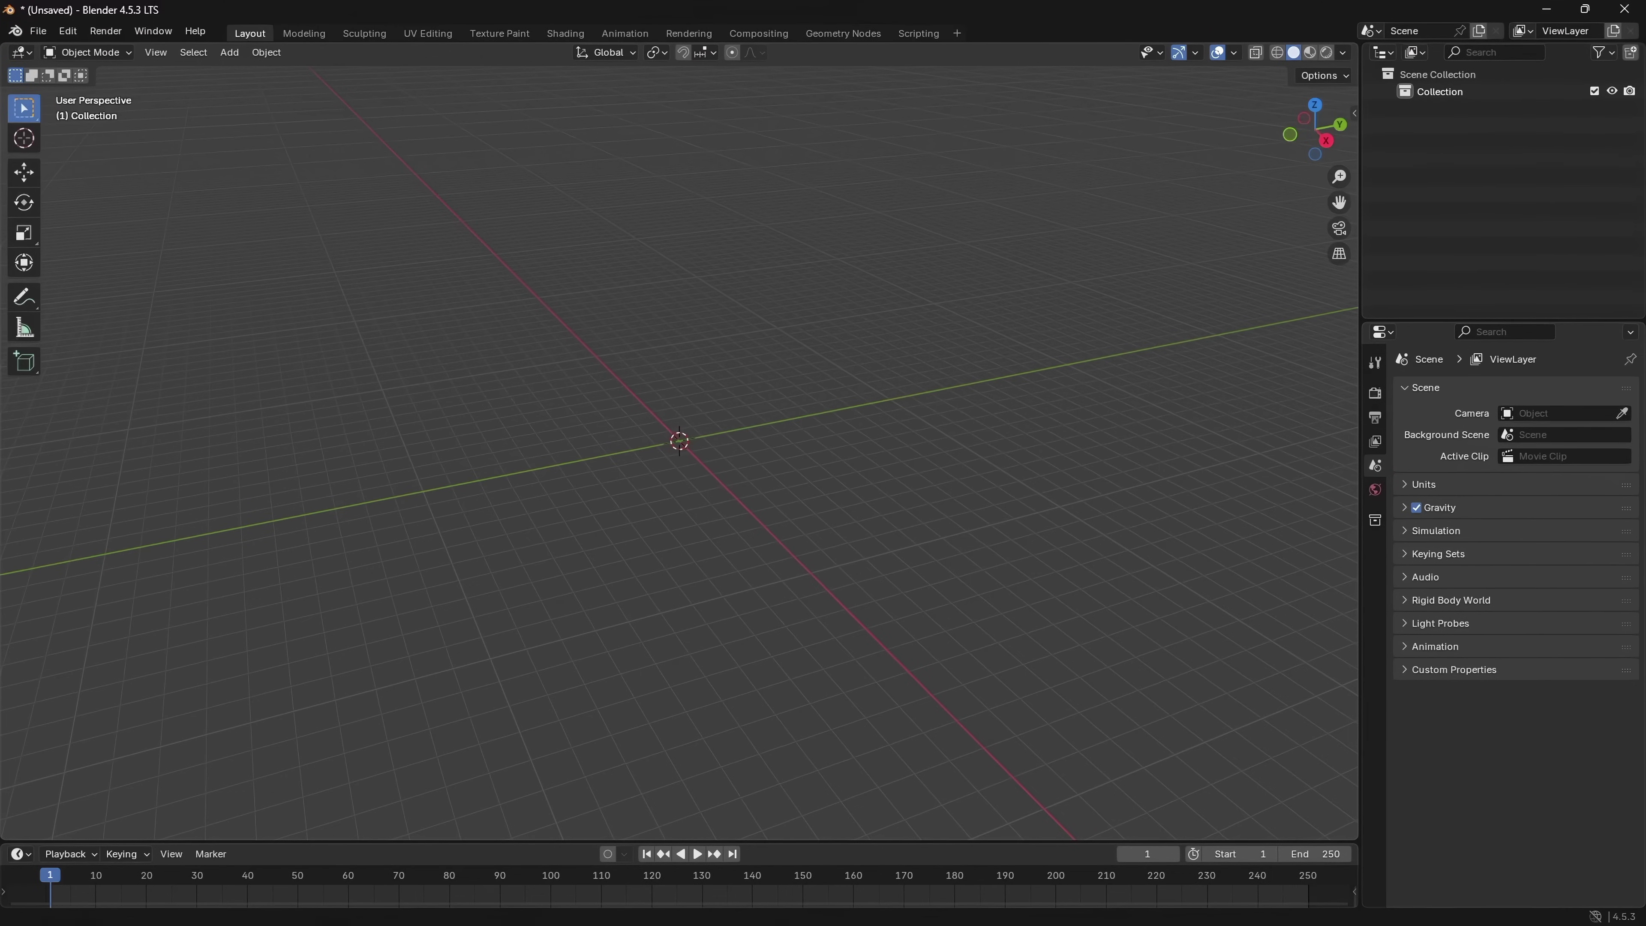
# Drag EyeLeft, EyeRight, Head and Teeth .obj files from folder 56 into Blender.
pyautogui.hotkey('alt', 'Tab')
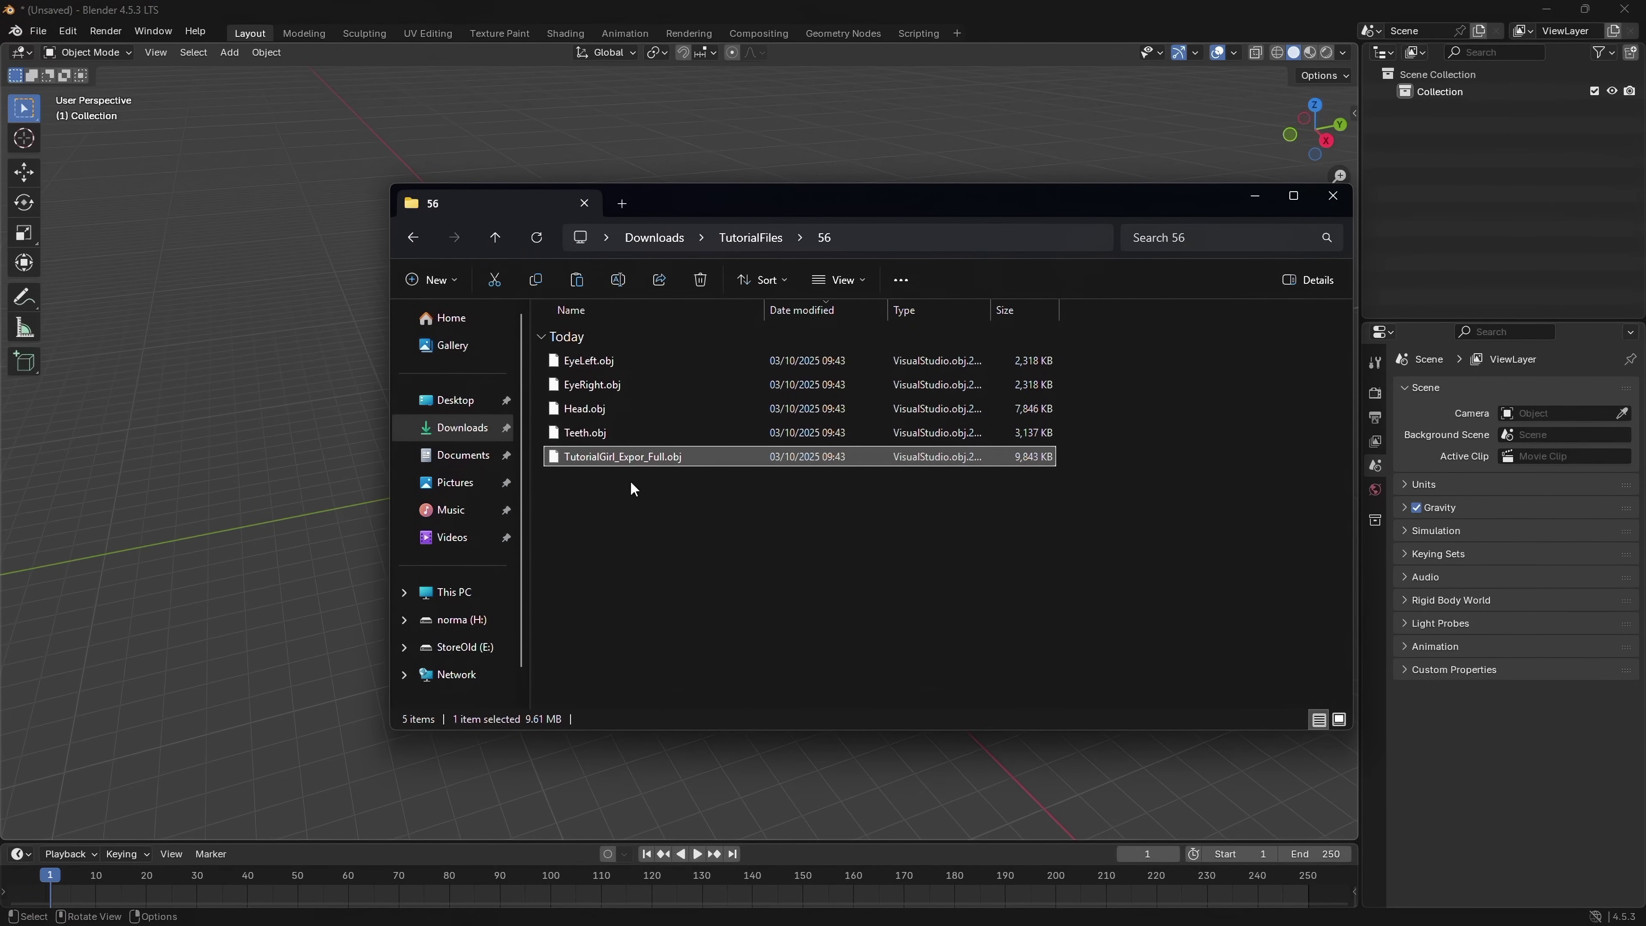
pyautogui.click(575, 362)
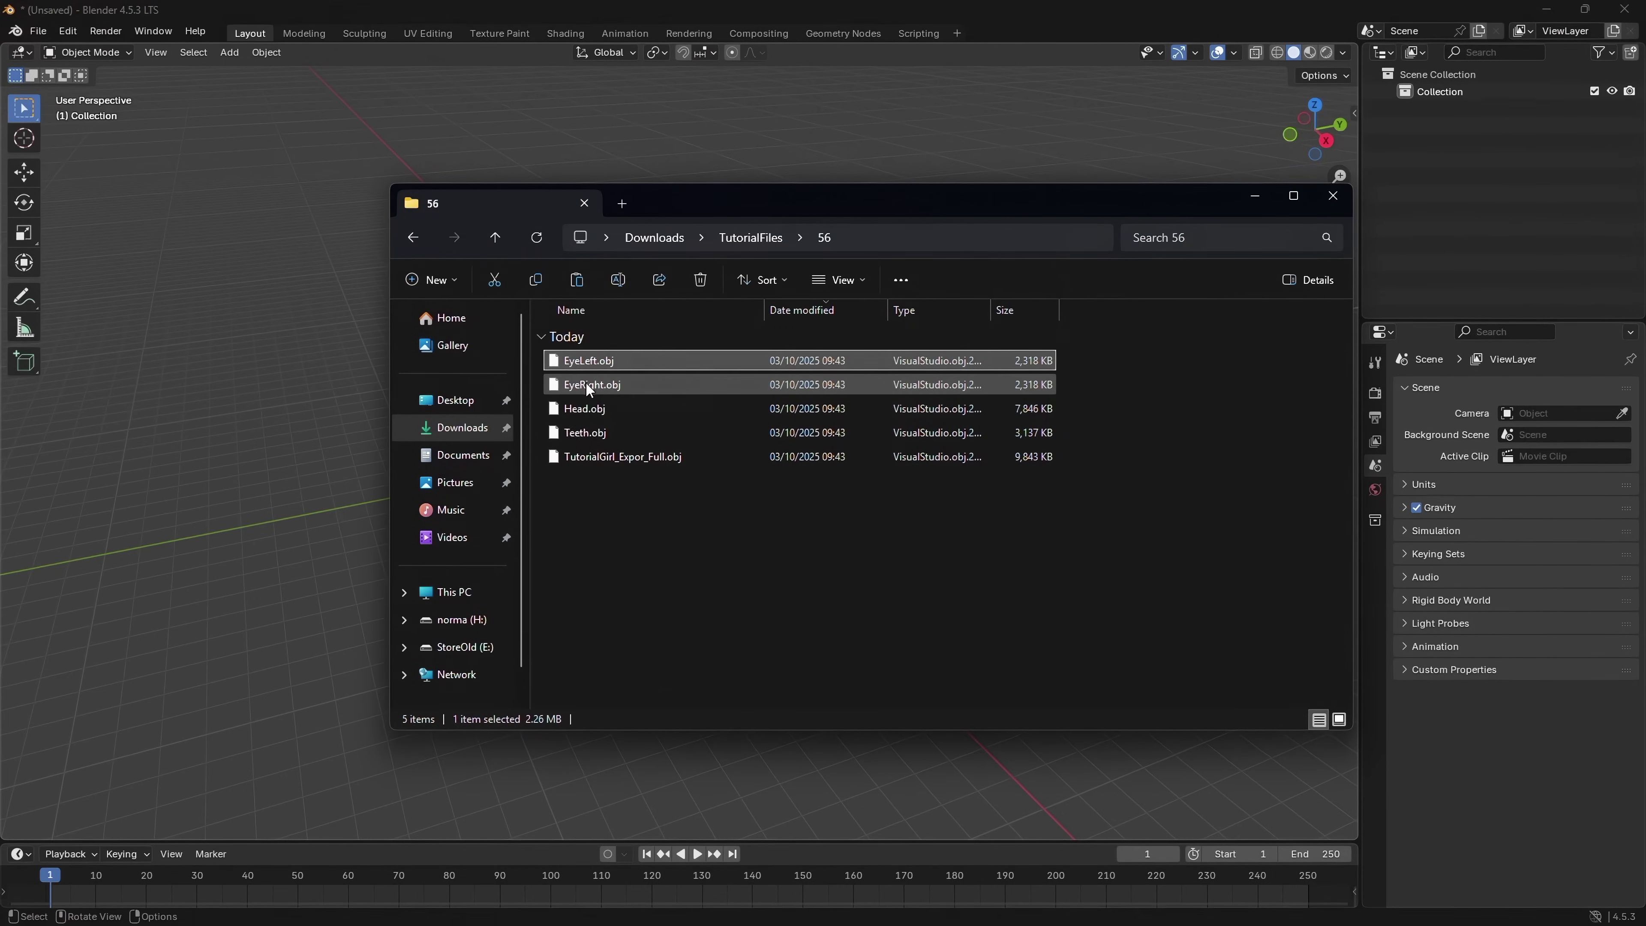
pyautogui.keyDown('ctrl'); pyautogui.click(585, 384); pyautogui.keyUp('ctrl')
pyautogui.keyDown('ctrl'); pyautogui.click(594, 407); pyautogui.keyUp('ctrl')
pyautogui.keyDown('ctrl'); pyautogui.click(599, 432); pyautogui.keyUp('ctrl')
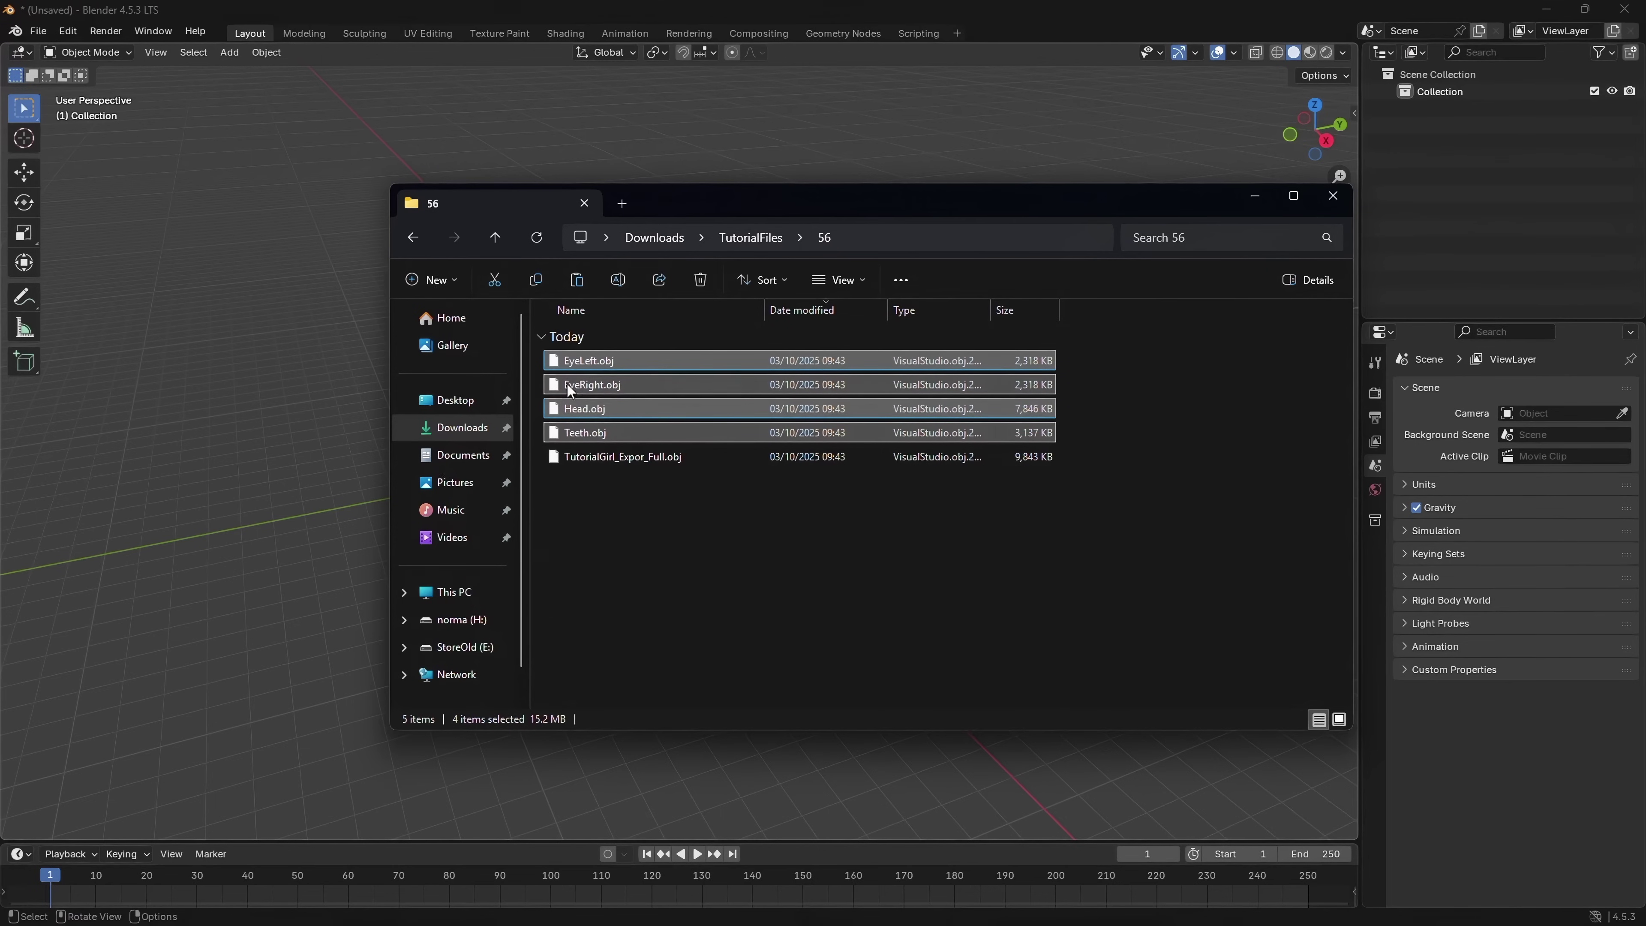
pyautogui.moveTo(573, 388); pyautogui.dragTo(292, 426)
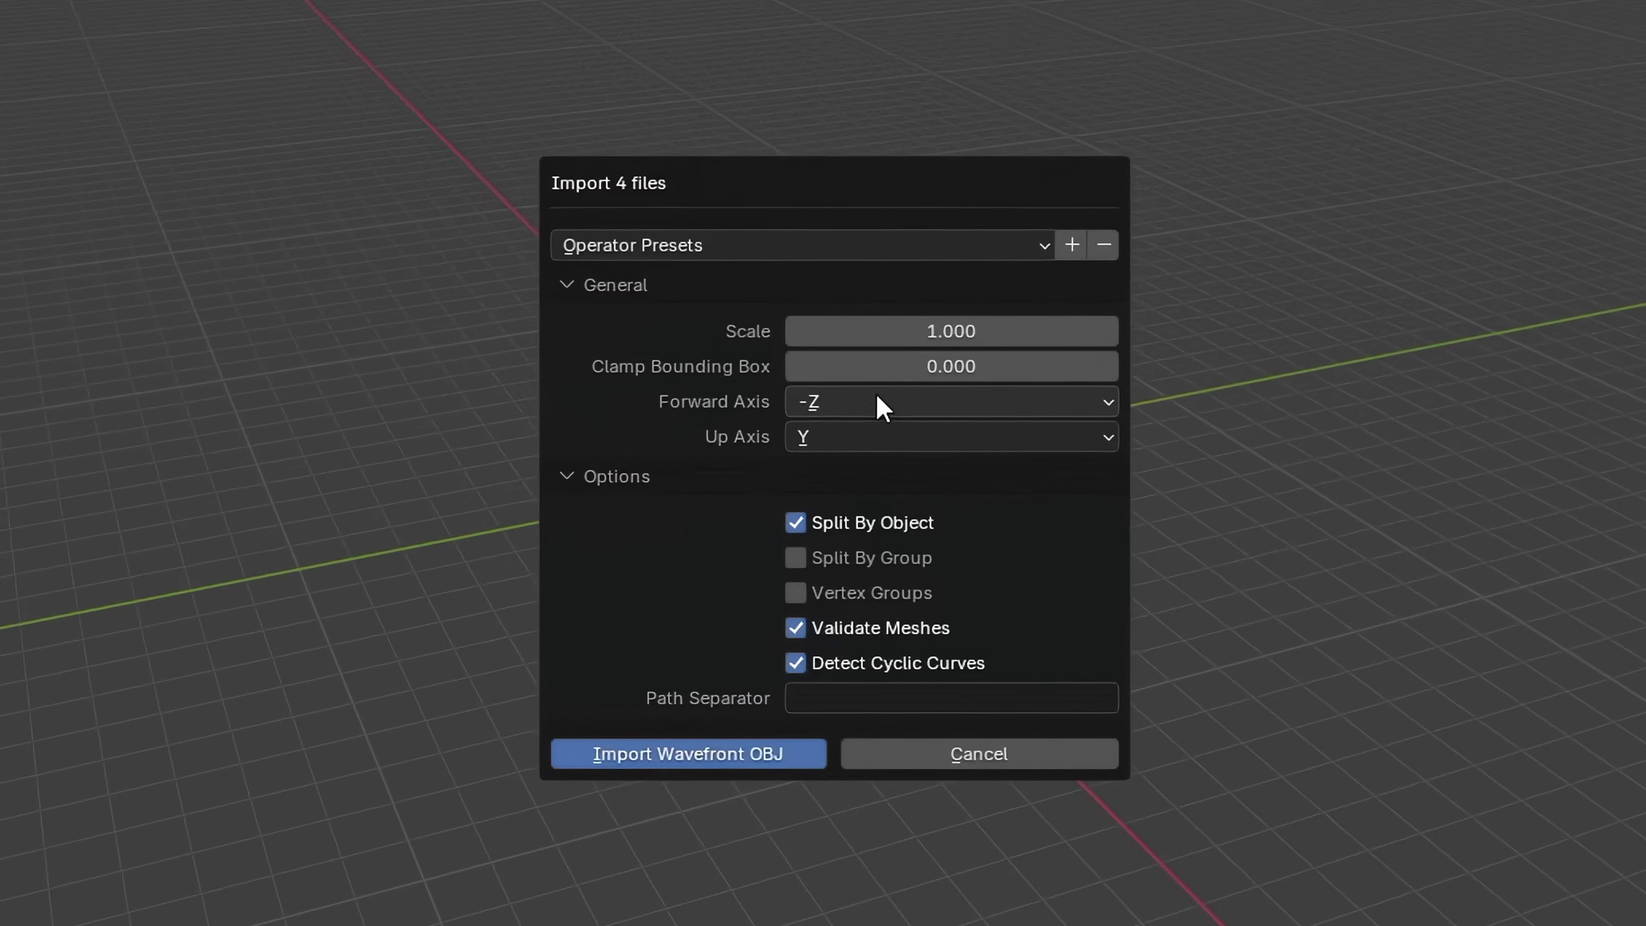
# Set the OBJ import to Forward Axis X, Up Axis Z, with Split By Object off.
pyautogui.click(739, 401)
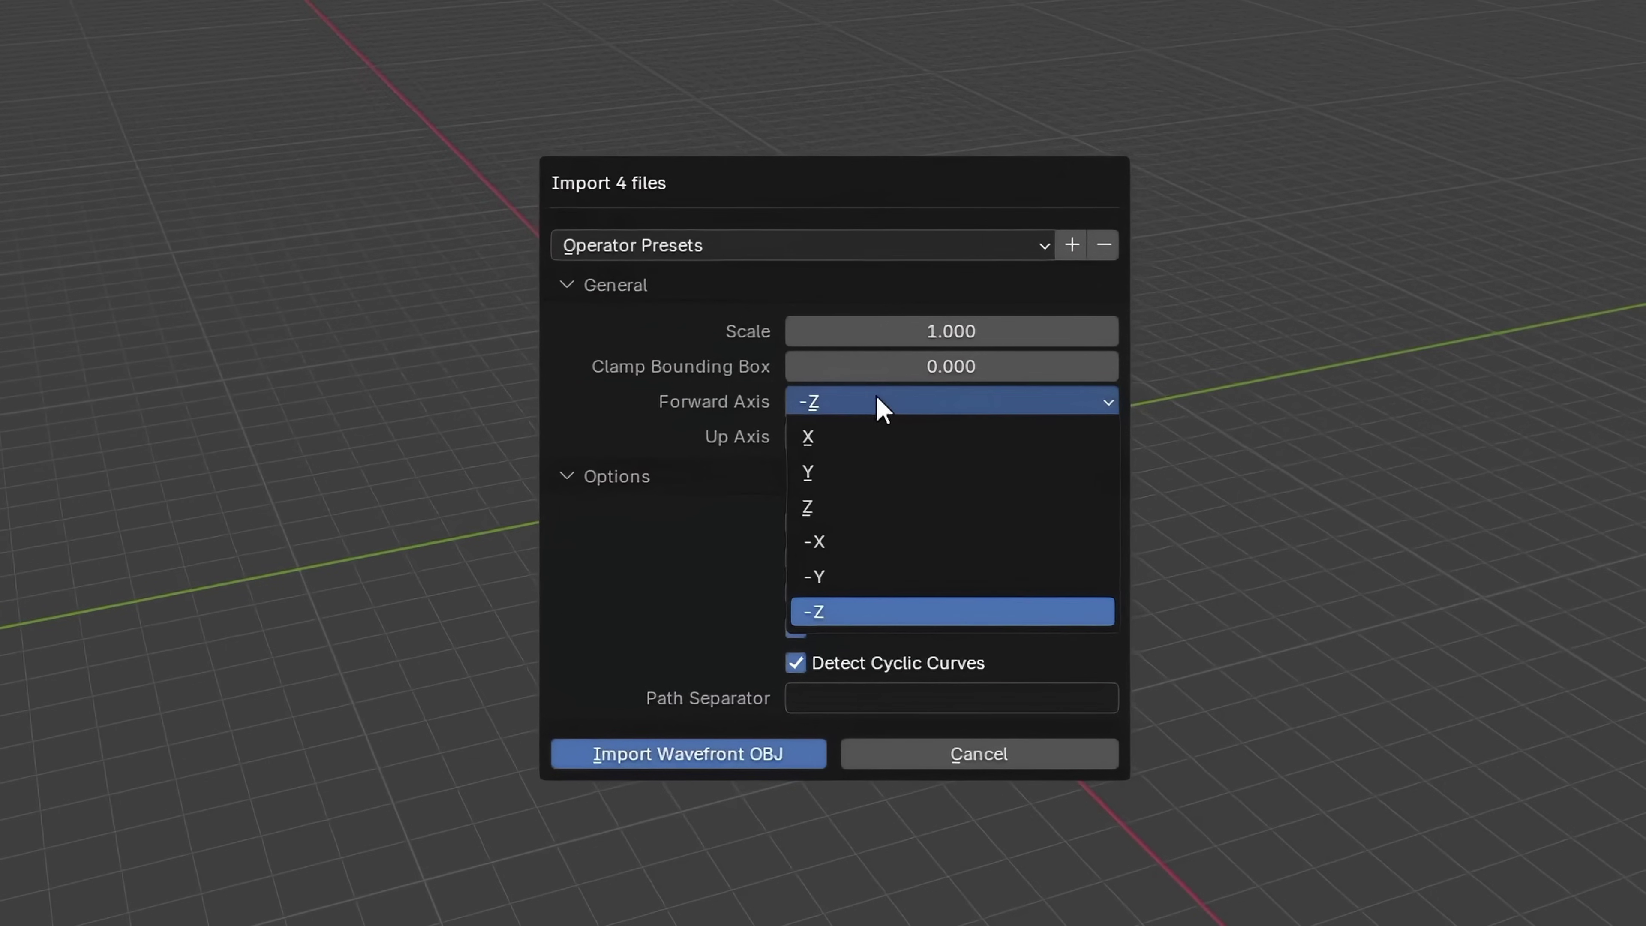
pyautogui.click(862, 443)
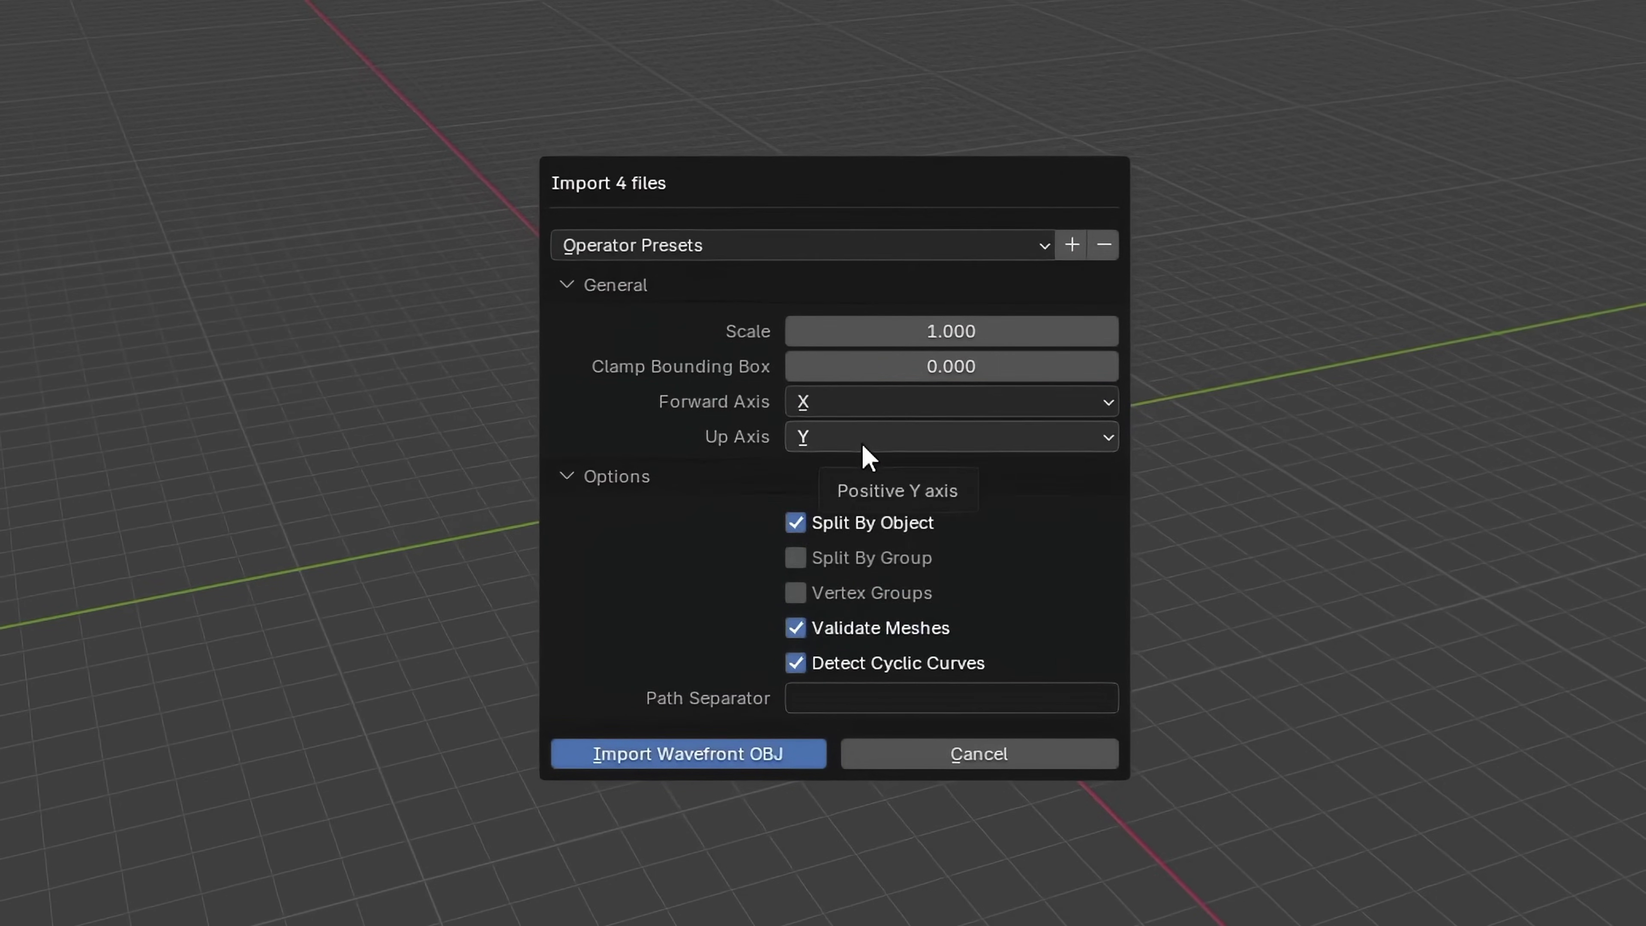
pyautogui.click(862, 443)
pyautogui.click(881, 540)
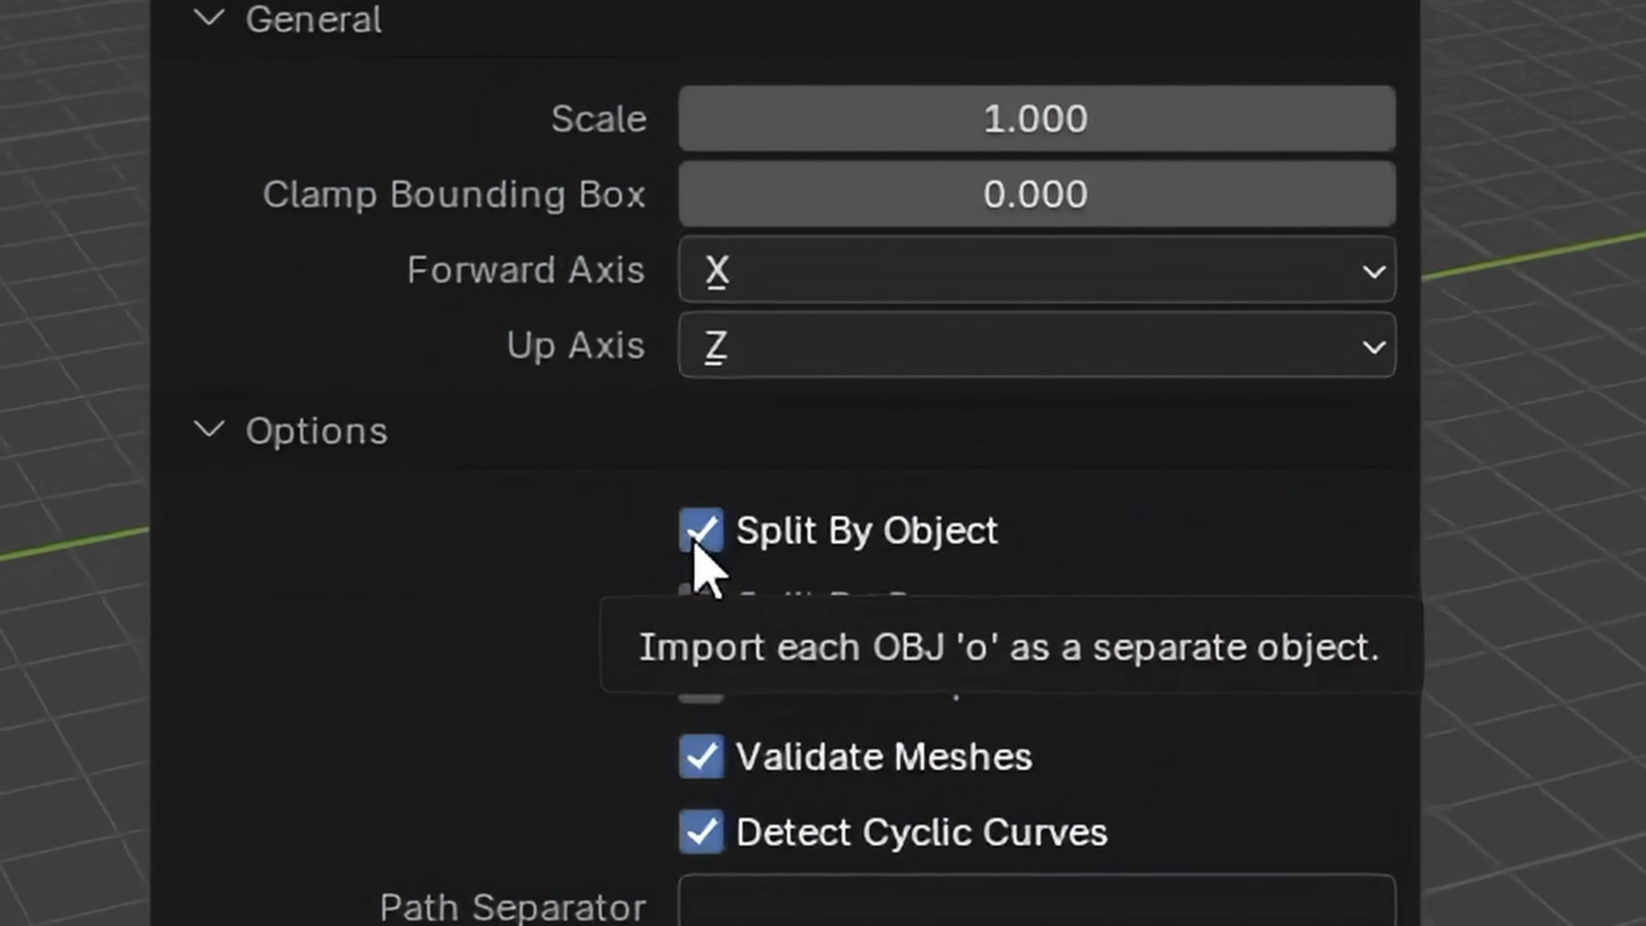
pyautogui.click(699, 539)
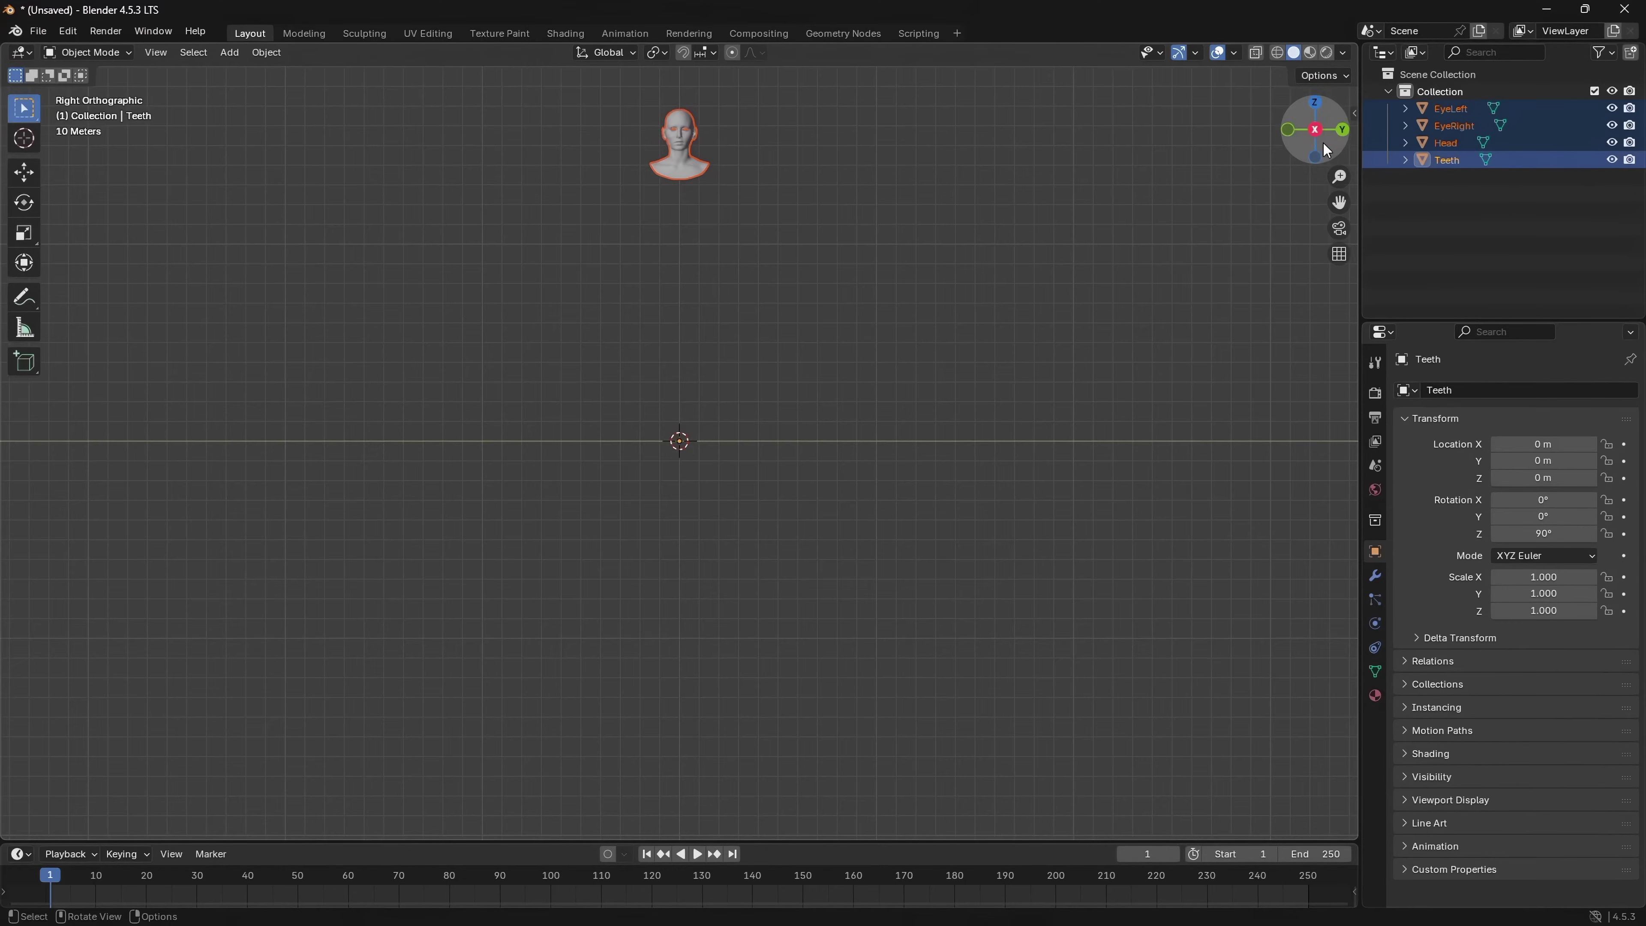
# Frame and center the imported head in the viewport and select the Head mesh alone.
pyautogui.press('KP_Decimal')
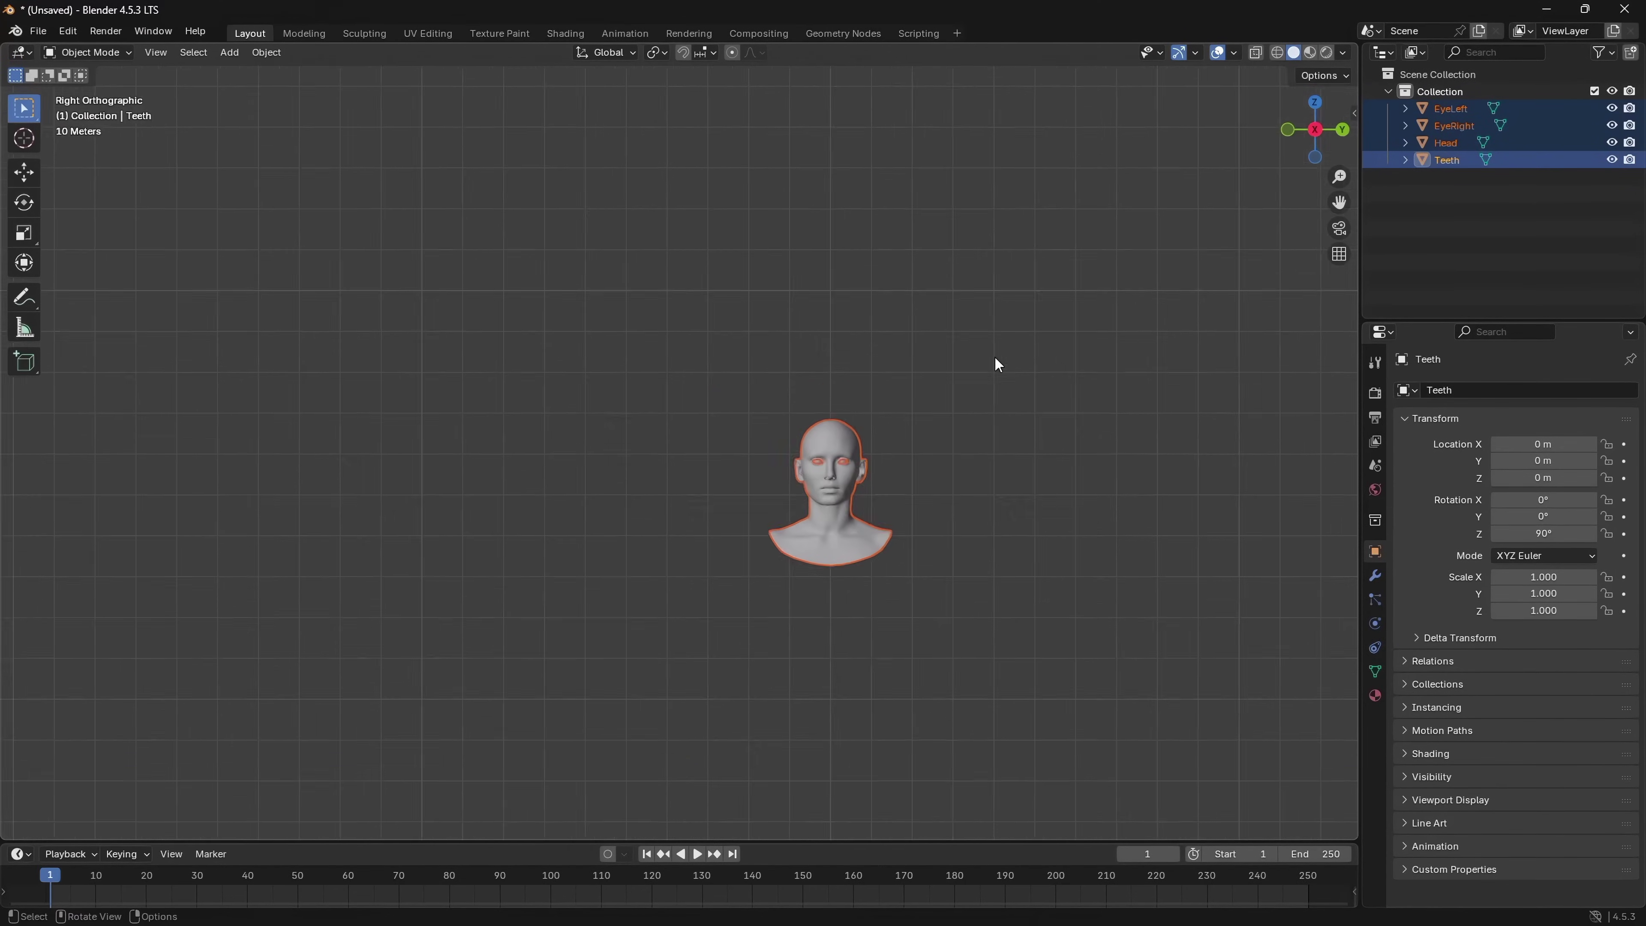
pyautogui.scroll(5, 1204, 259)
pyautogui.moveTo(1339, 197); pyautogui.dragTo(851, 68)
pyautogui.scroll(3, 1285, 322)
pyautogui.scroll(1, 1286, 324)
pyautogui.click(1440, 143)
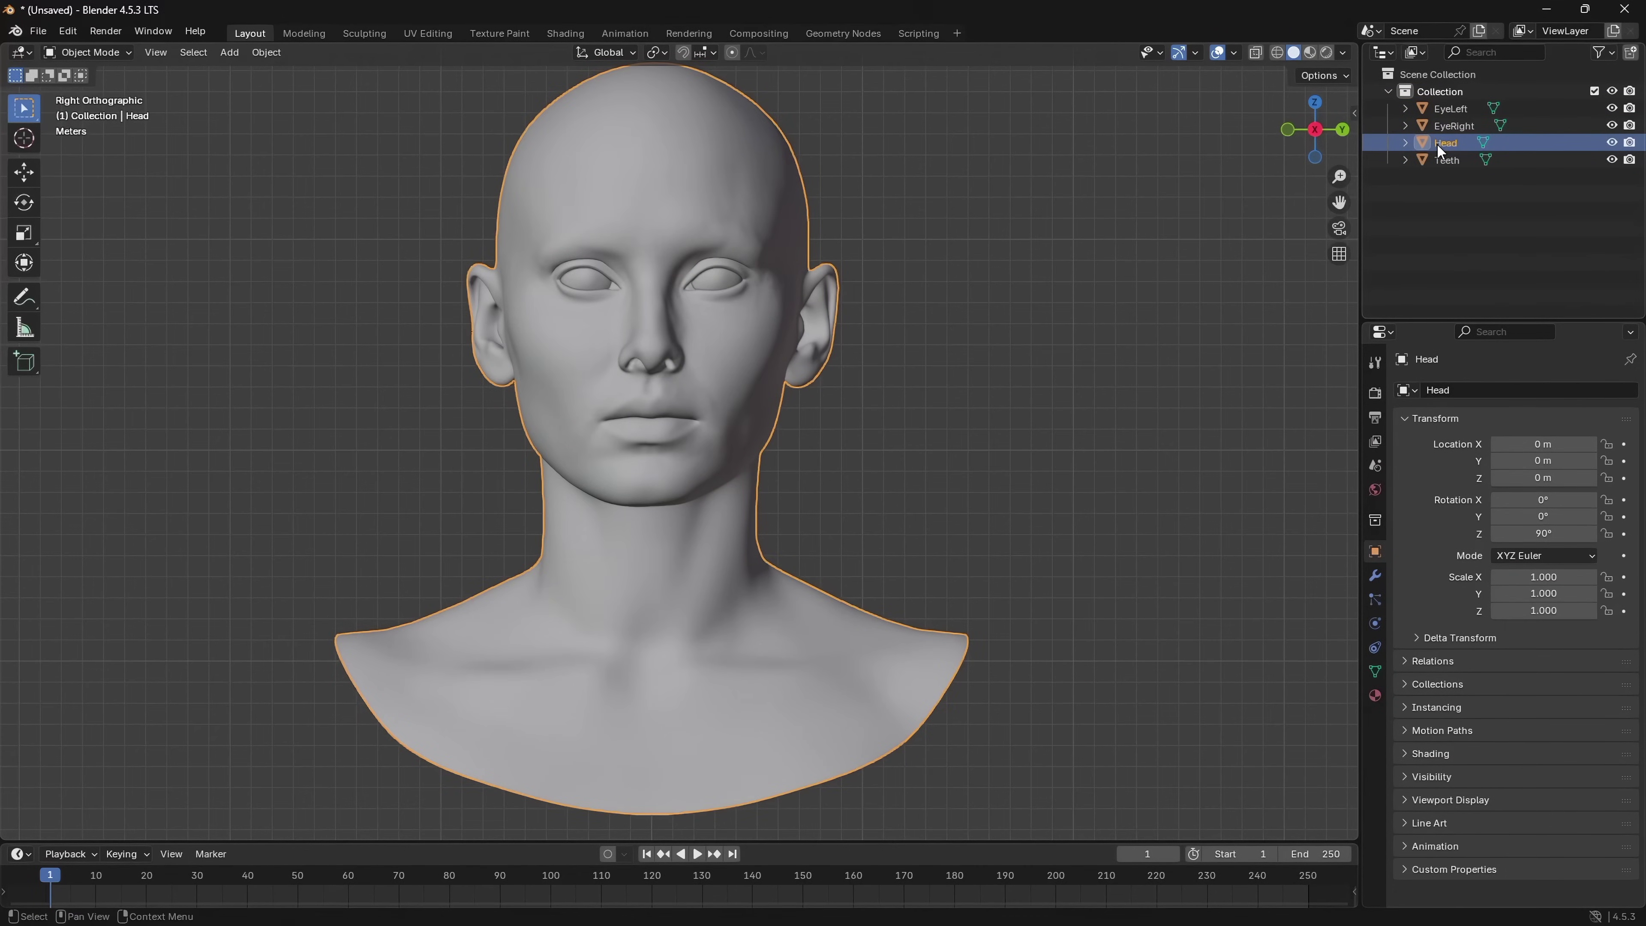
pyautogui.moveTo(1303, 135)
pyautogui.mouseDown()
pyautogui.moveTo(1338, 138)
pyautogui.moveTo(1307, 138)
pyautogui.mouseUp()
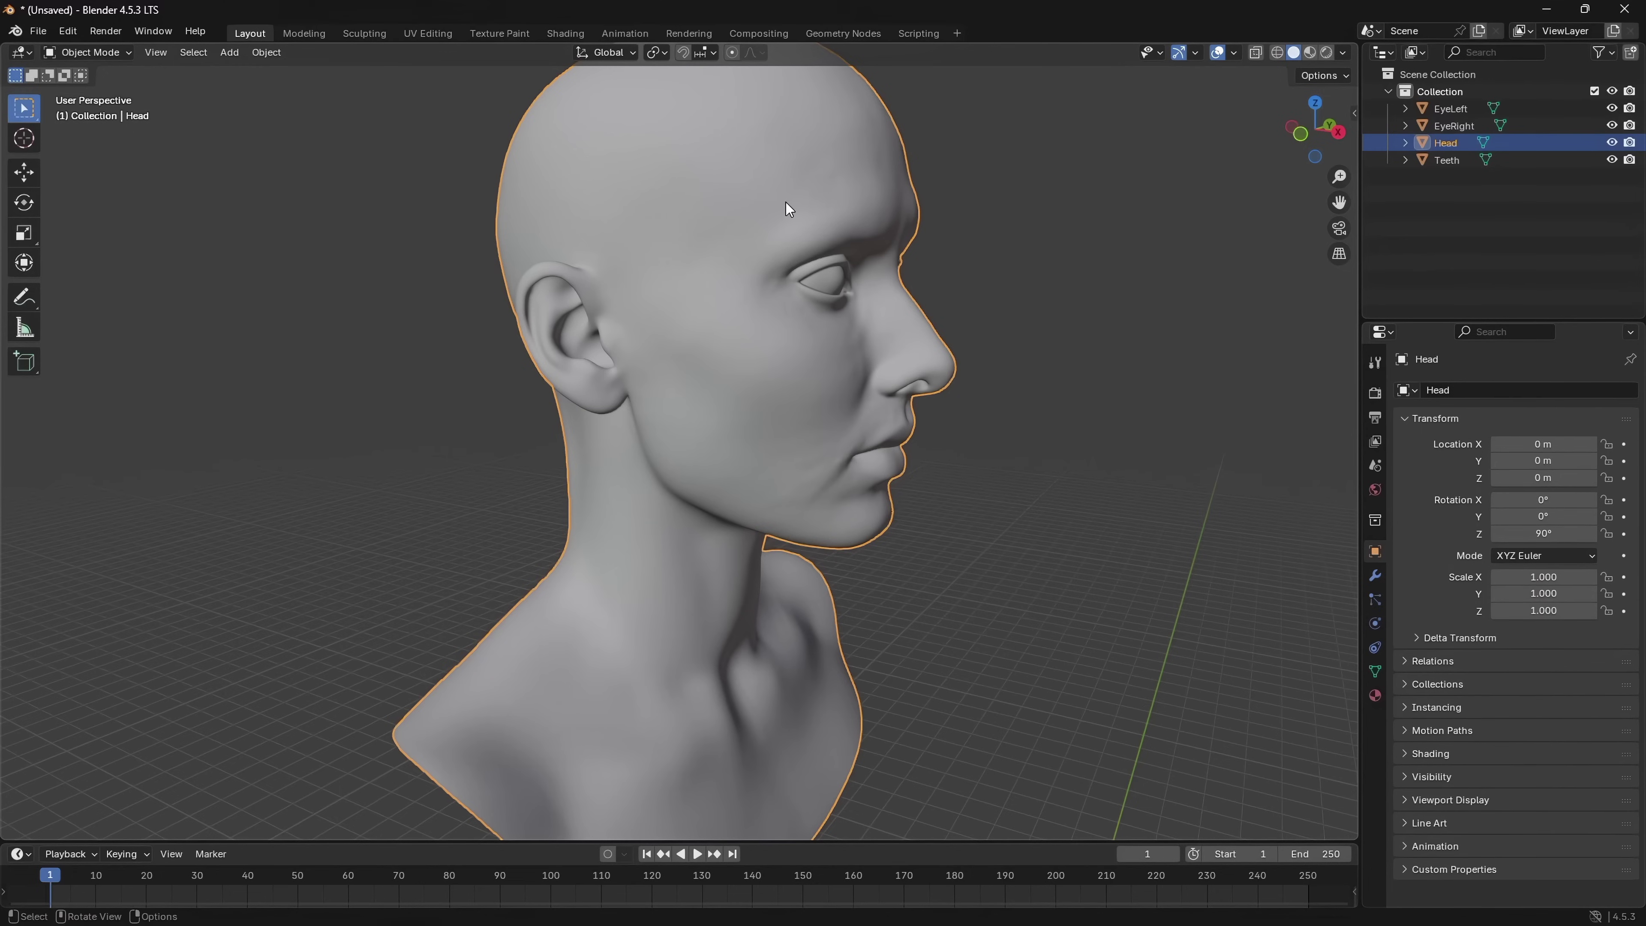
# In Sculpting with the Grab brush, pull the ear top upward from side view into a pointed tip.
pyautogui.click(377, 32)
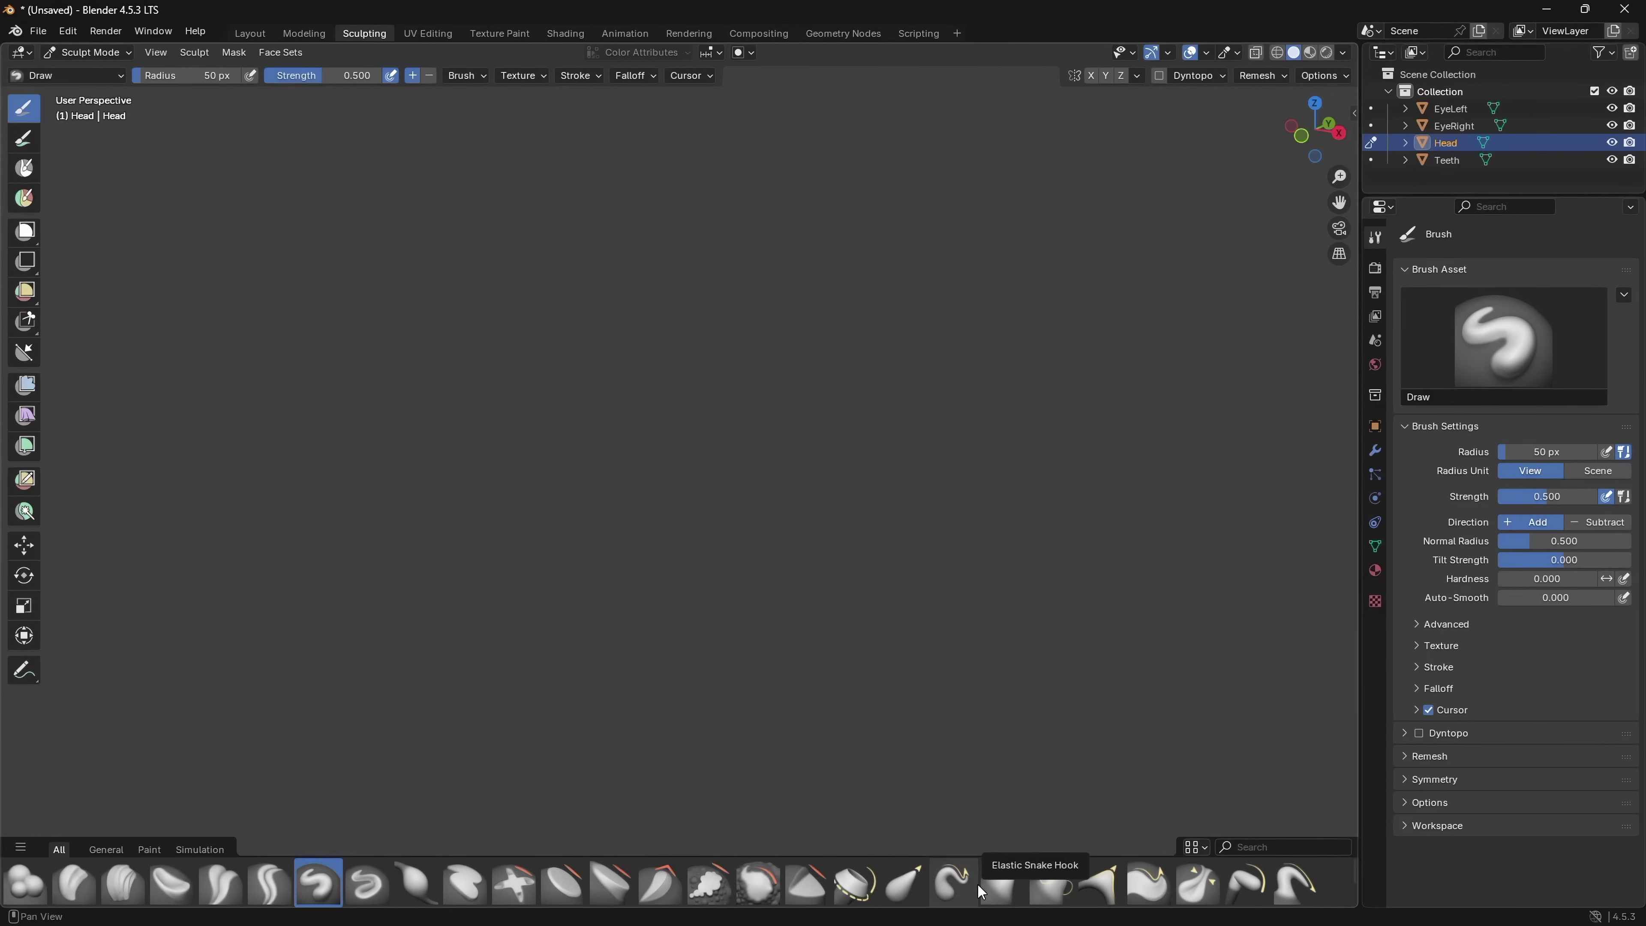
pyautogui.click(995, 893)
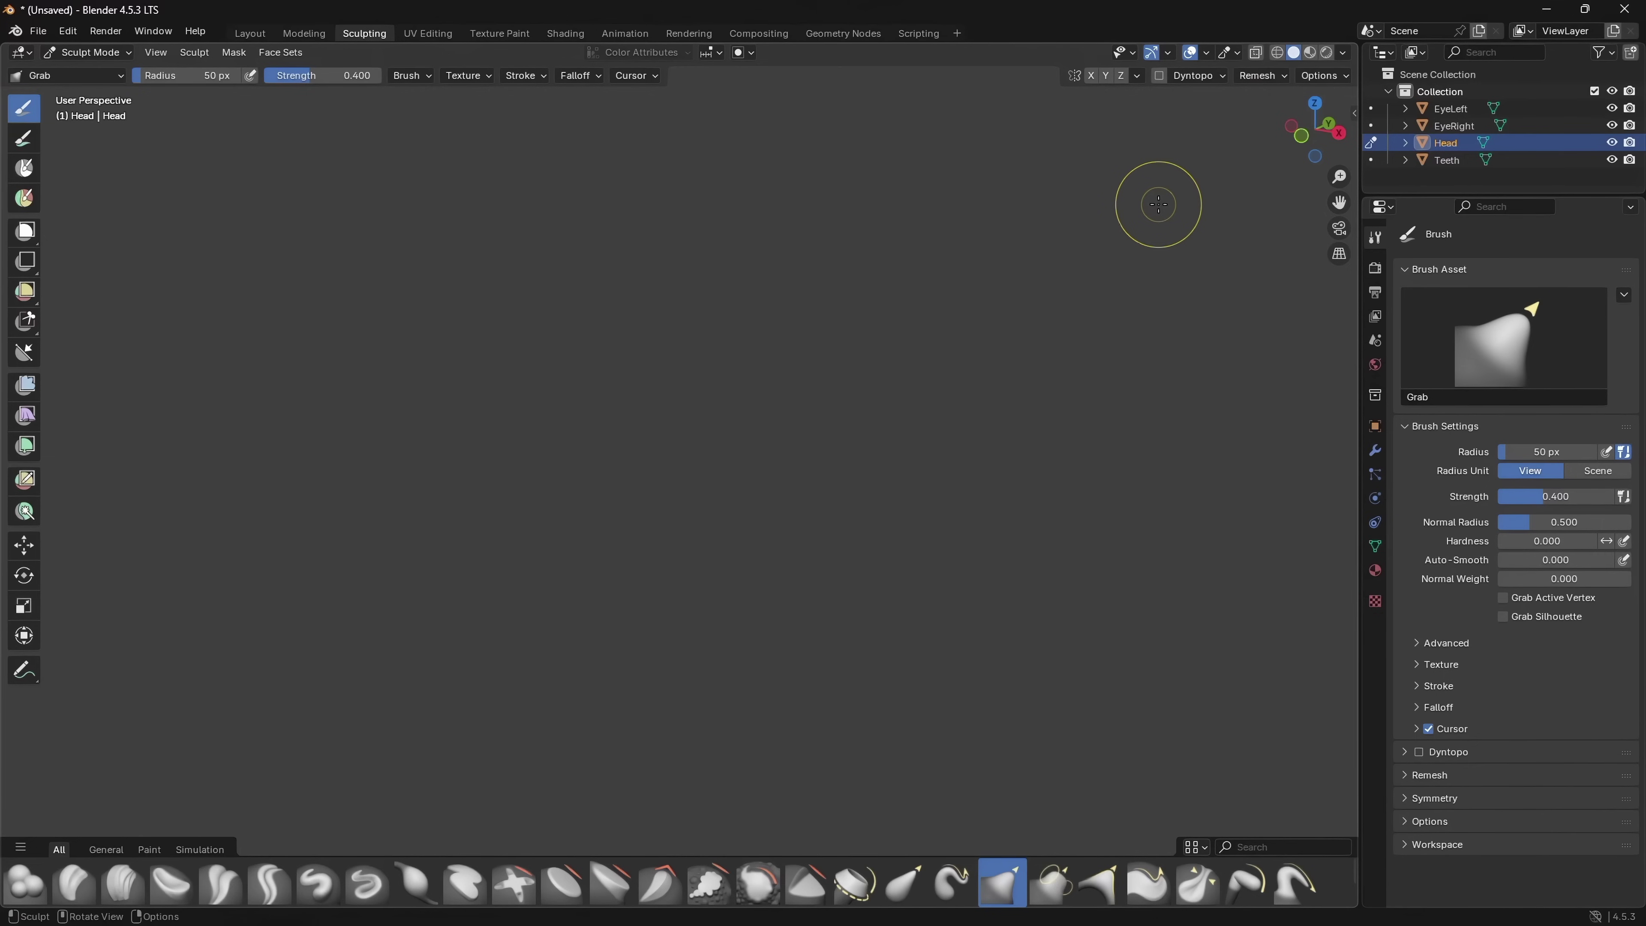
pyautogui.press('KP_1')
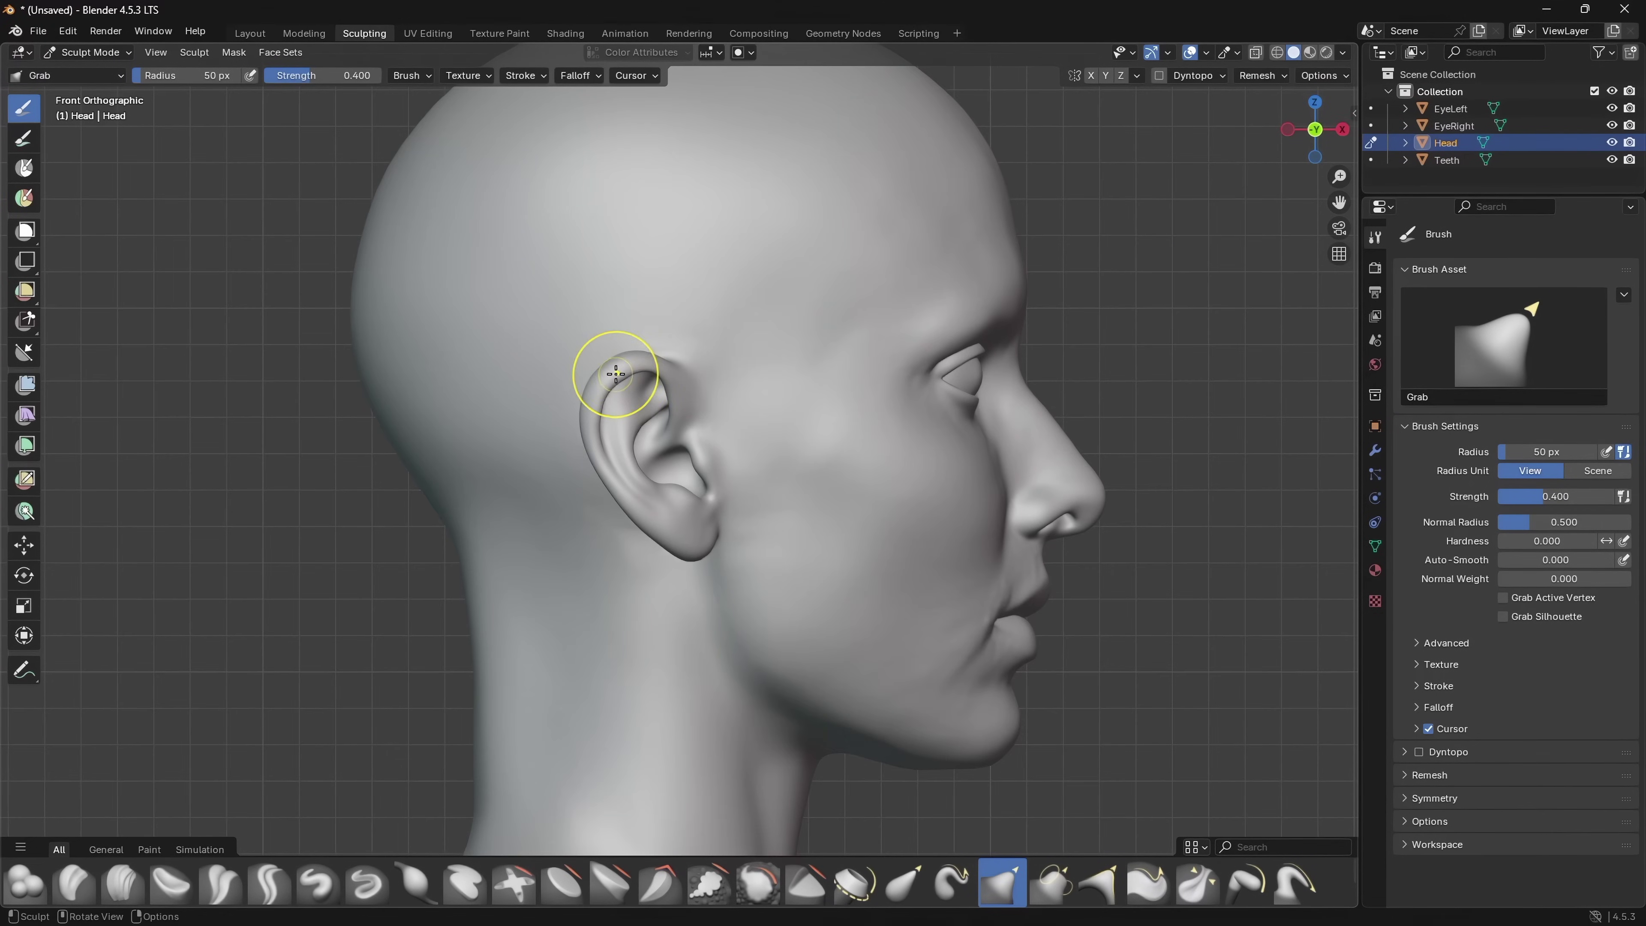
pyautogui.moveTo(616, 374)
pyautogui.mouseDown()
pyautogui.moveTo(572, 327)
pyautogui.moveTo(533, 189)
pyautogui.mouseUp()
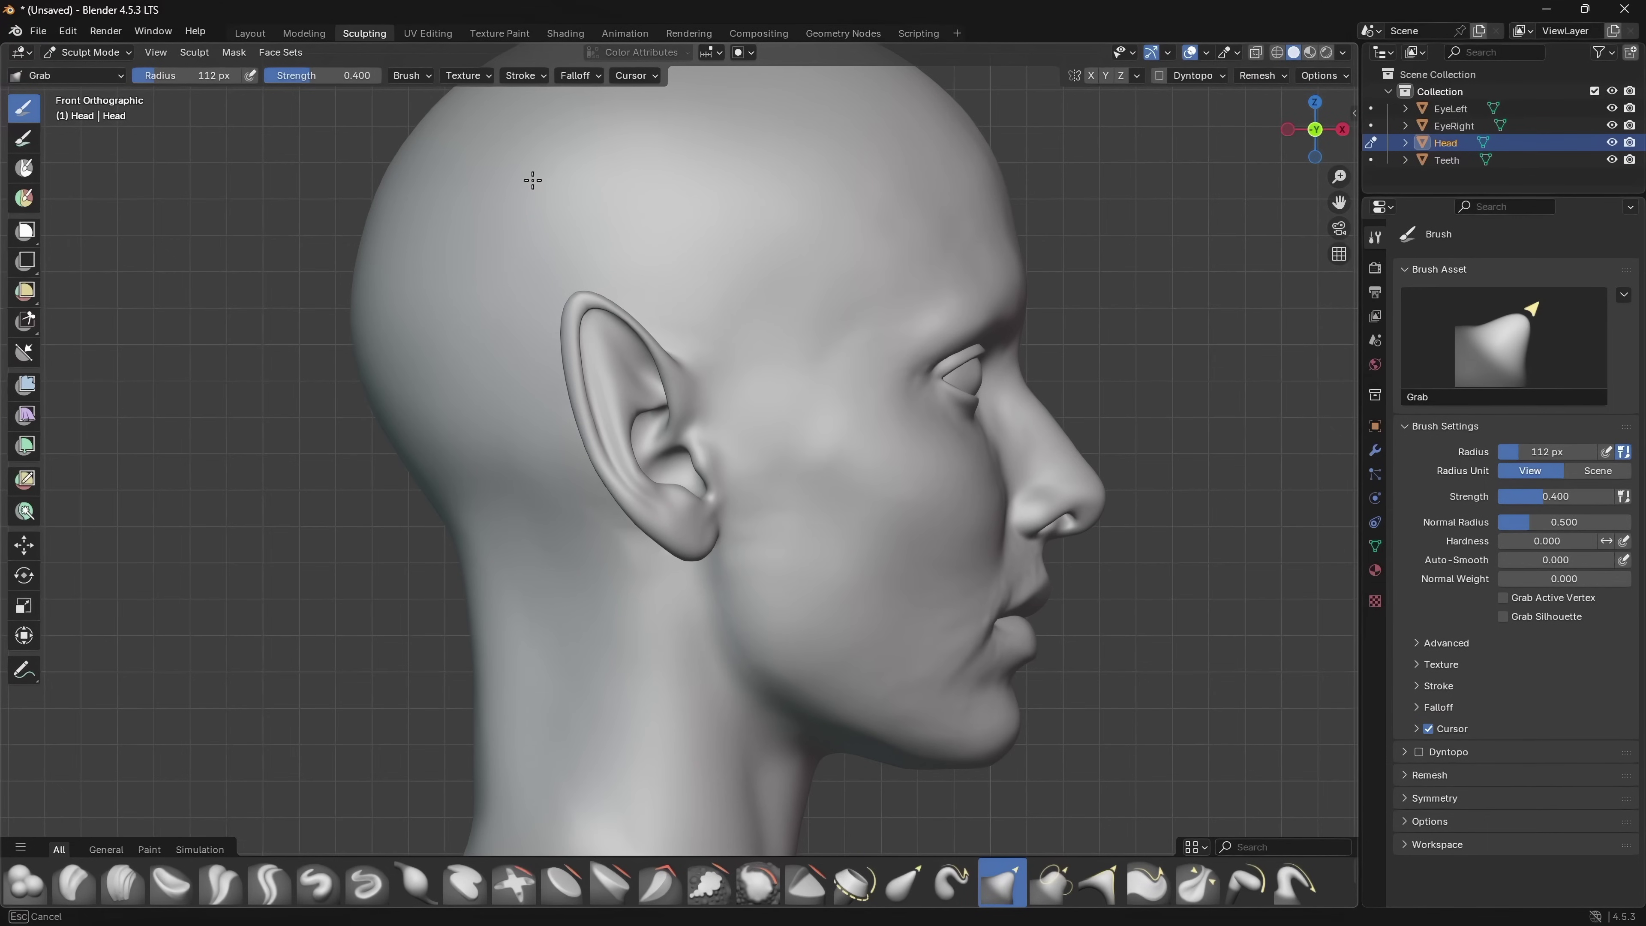
pyautogui.moveTo(533, 181); pyautogui.dragTo(533, 182)
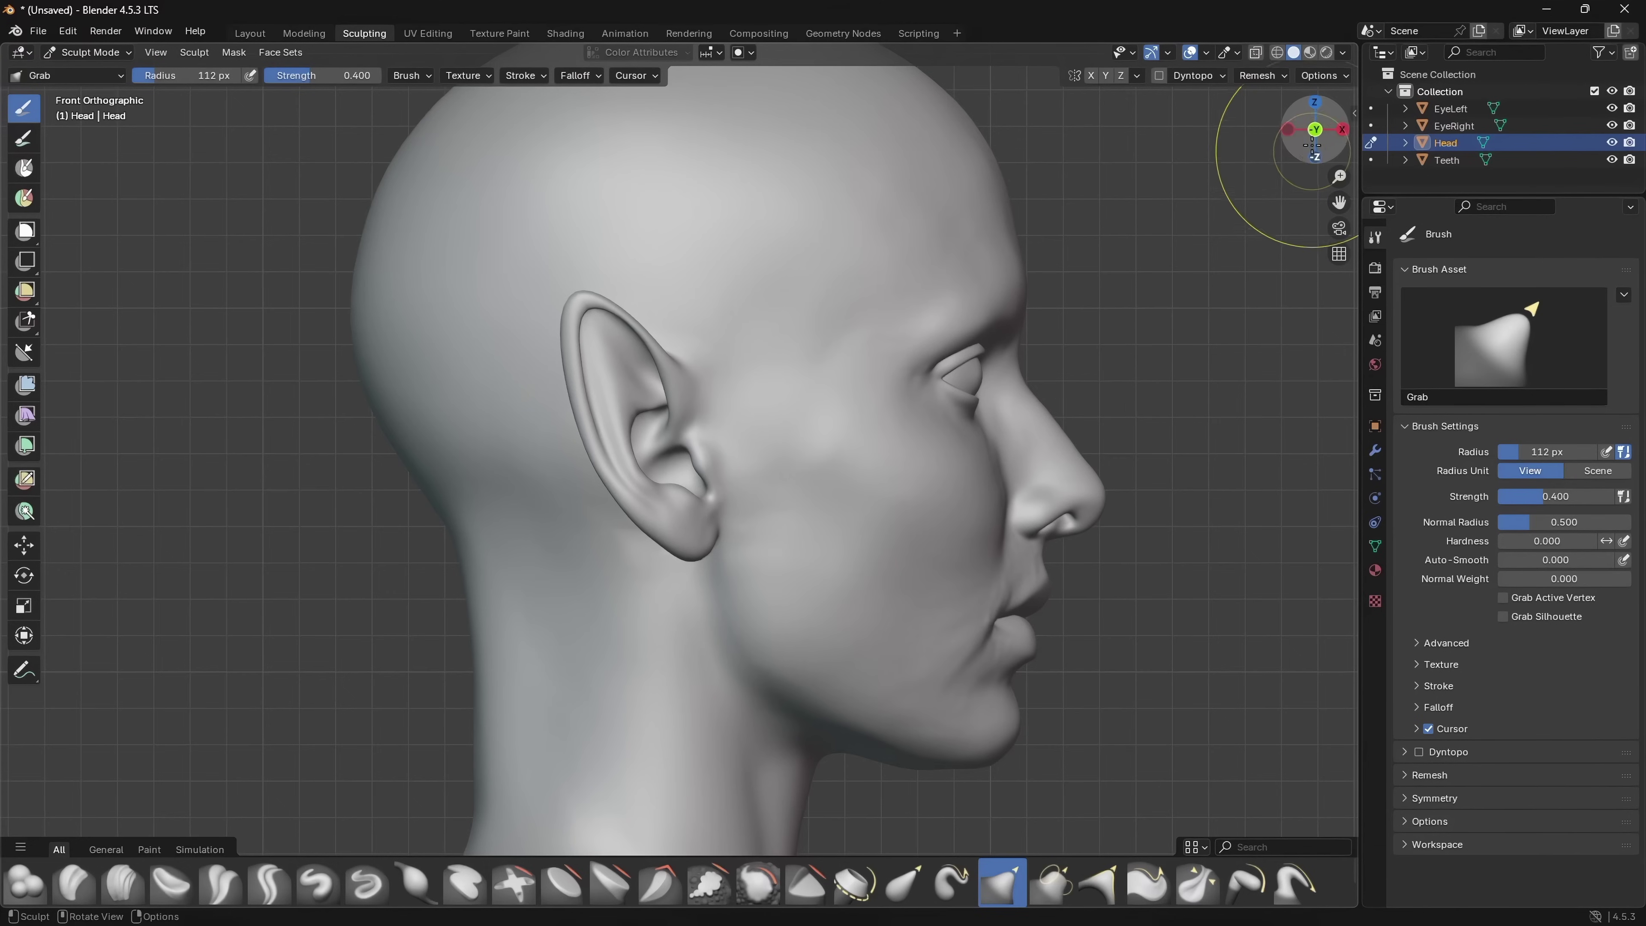
pyautogui.moveTo(1314, 131); pyautogui.dragTo(1207, 139)
pyautogui.moveTo(753, 323); pyautogui.dragTo(807, 99)
pyautogui.scroll(-4, 1297, 158)
pyautogui.moveTo(1297, 158); pyautogui.dragTo(921, 161)
pyautogui.scroll(5, 1121, 331)
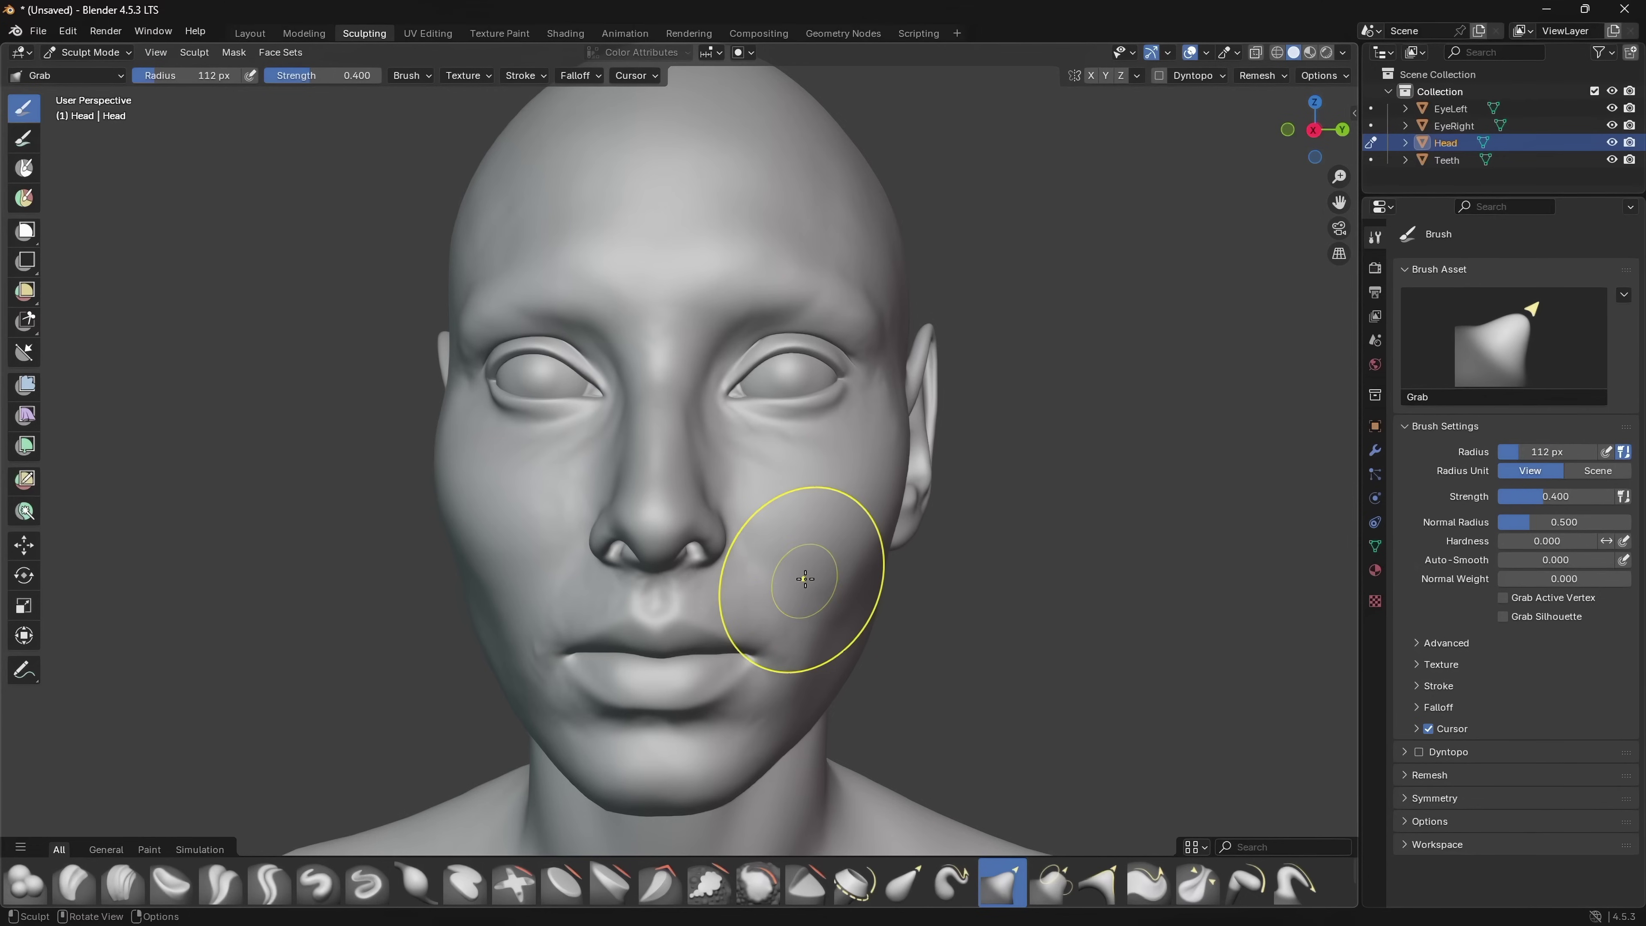
# Resize the Grab brush and reshape the upper eyelid and both nostrils.
pyautogui.moveTo(176, 76)
pyautogui.mouseDown()
pyautogui.moveTo(146, 77)
pyautogui.moveTo(241, 75)
pyautogui.mouseUp()
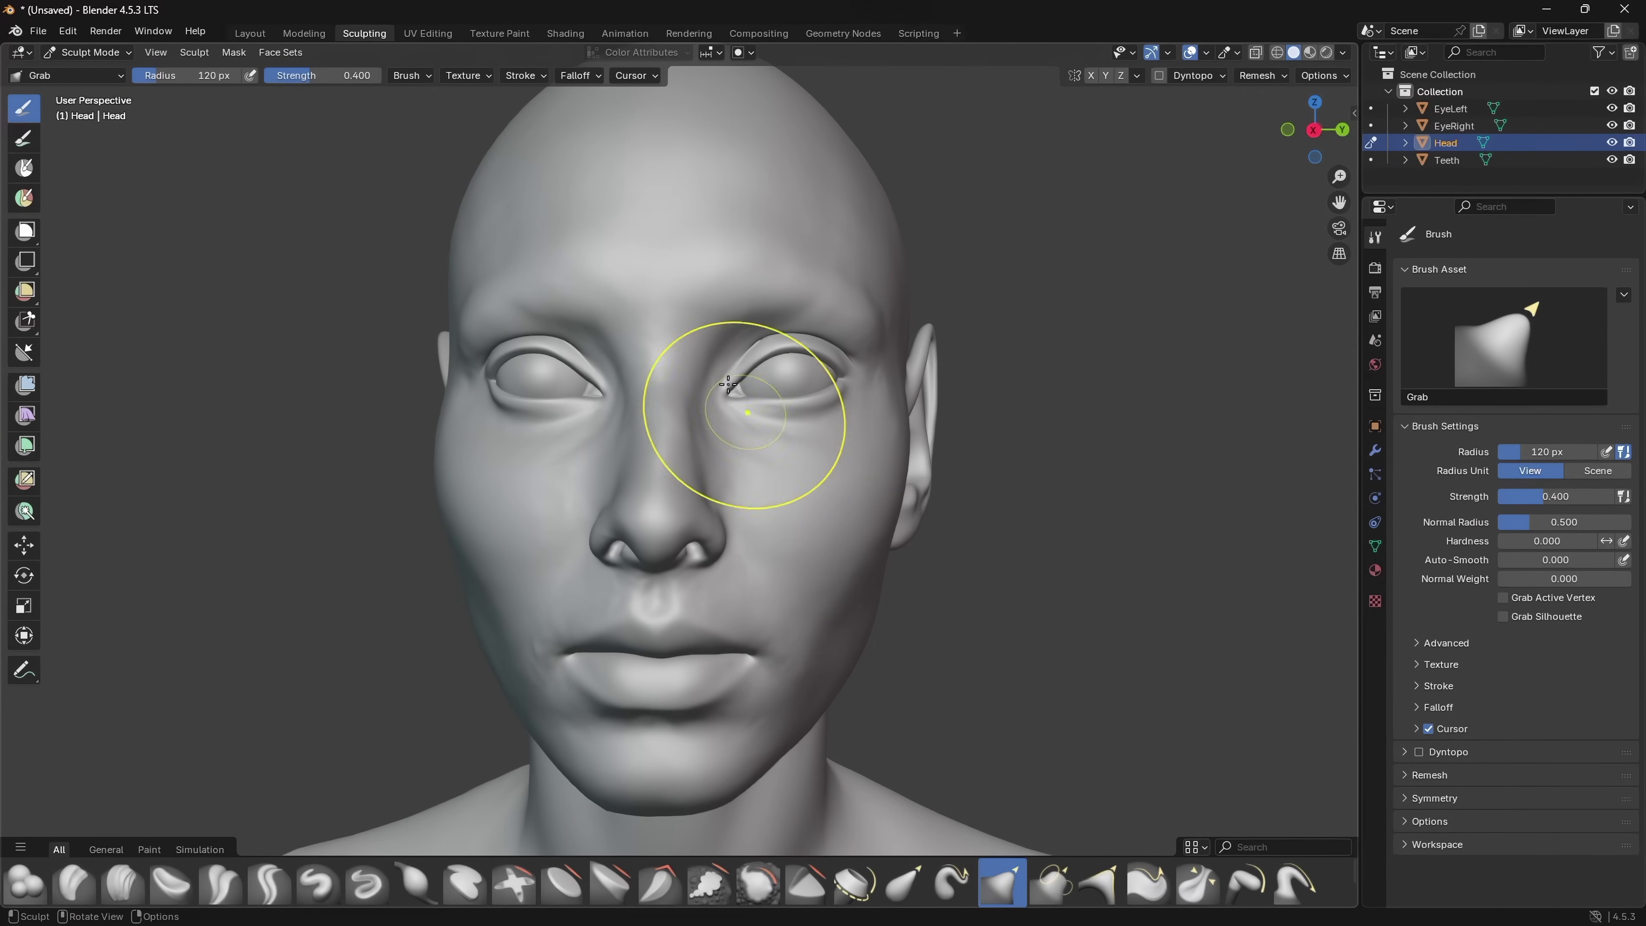
pyautogui.moveTo(544, 308); pyautogui.dragTo(537, 301)
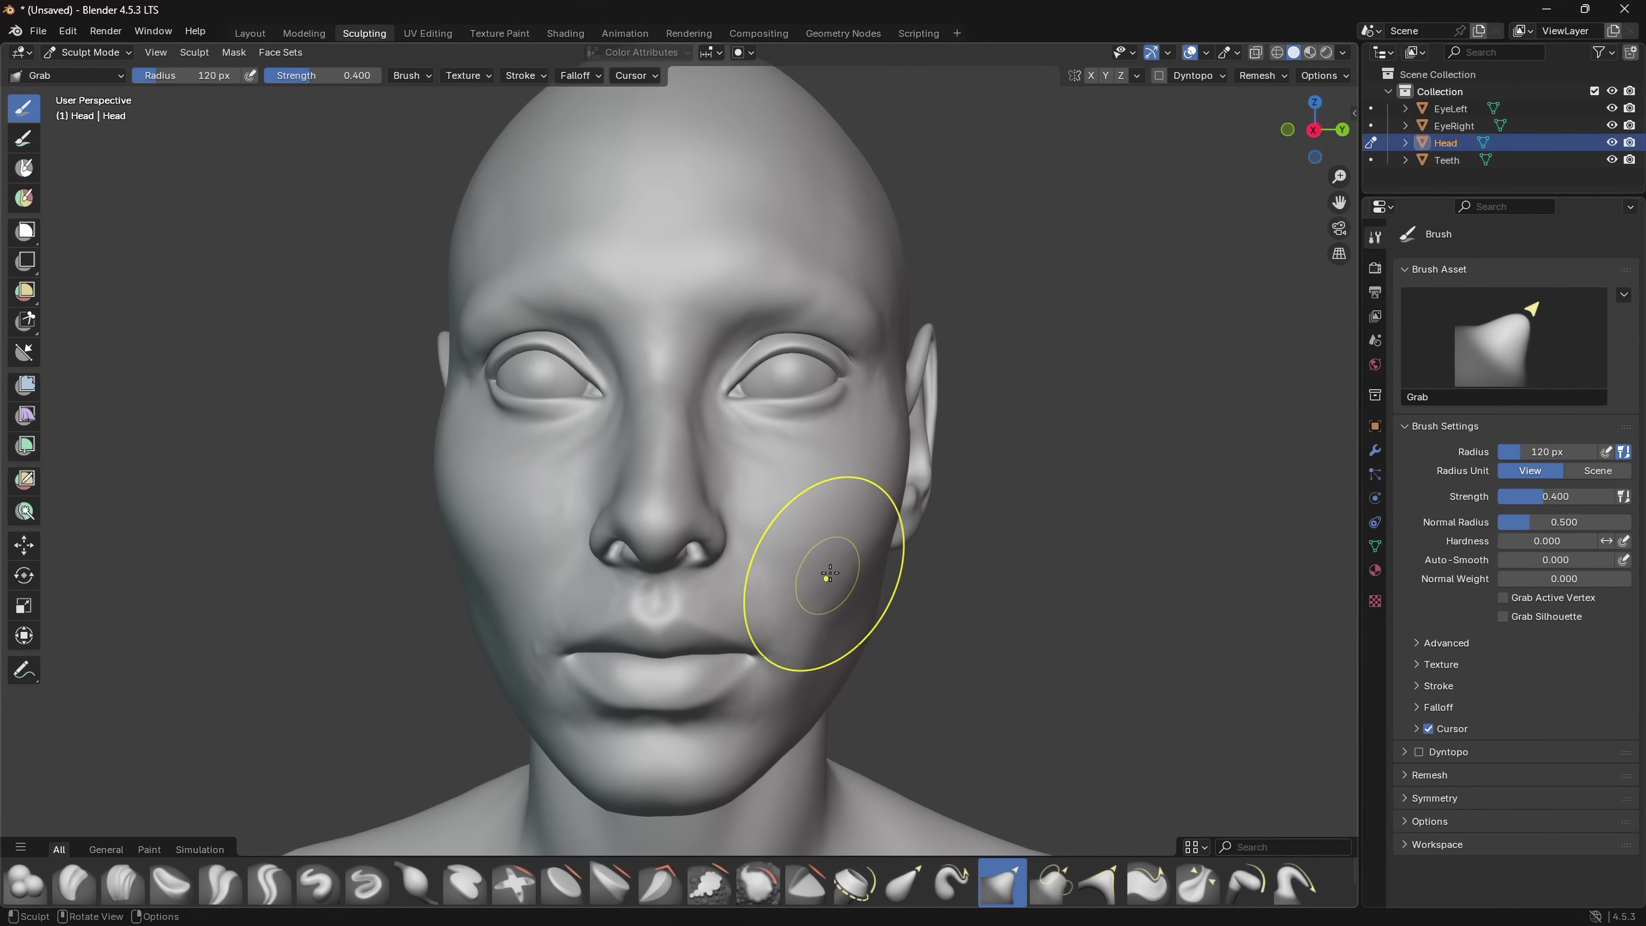
pyautogui.moveTo(706, 533); pyautogui.dragTo(720, 531)
pyautogui.moveTo(609, 543); pyautogui.dragTo(608, 530)
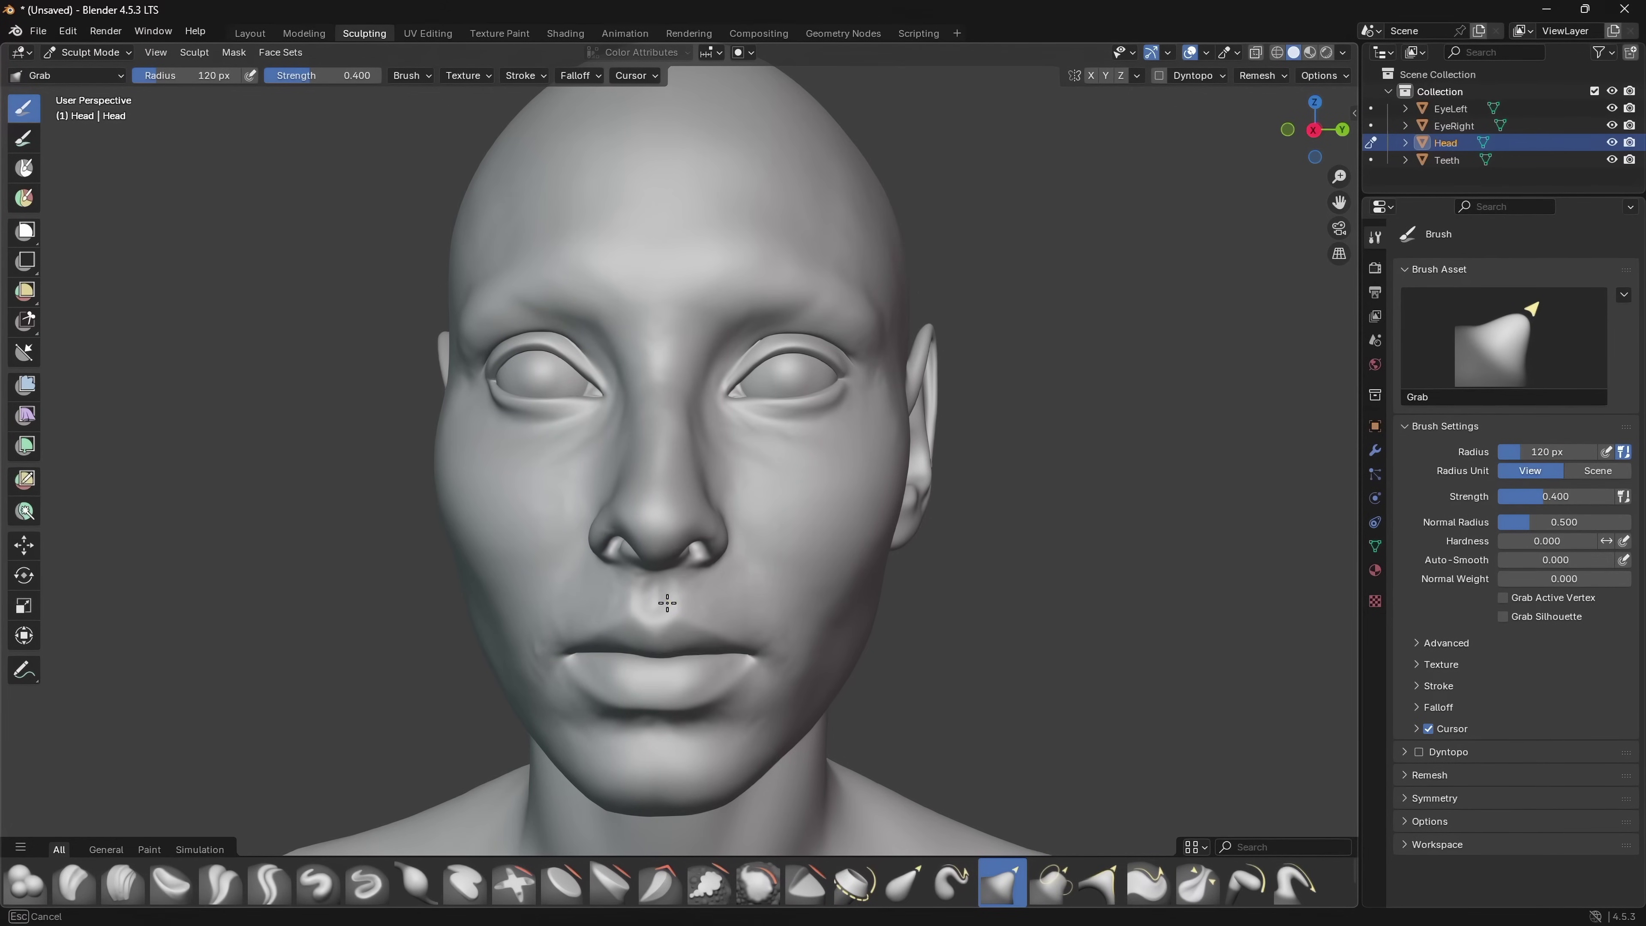
# Switch to the Crease Sharp brush and lower its strength.
pyautogui.hotkey('shift', 'c')
pyautogui.hotkey('shift', 'c')
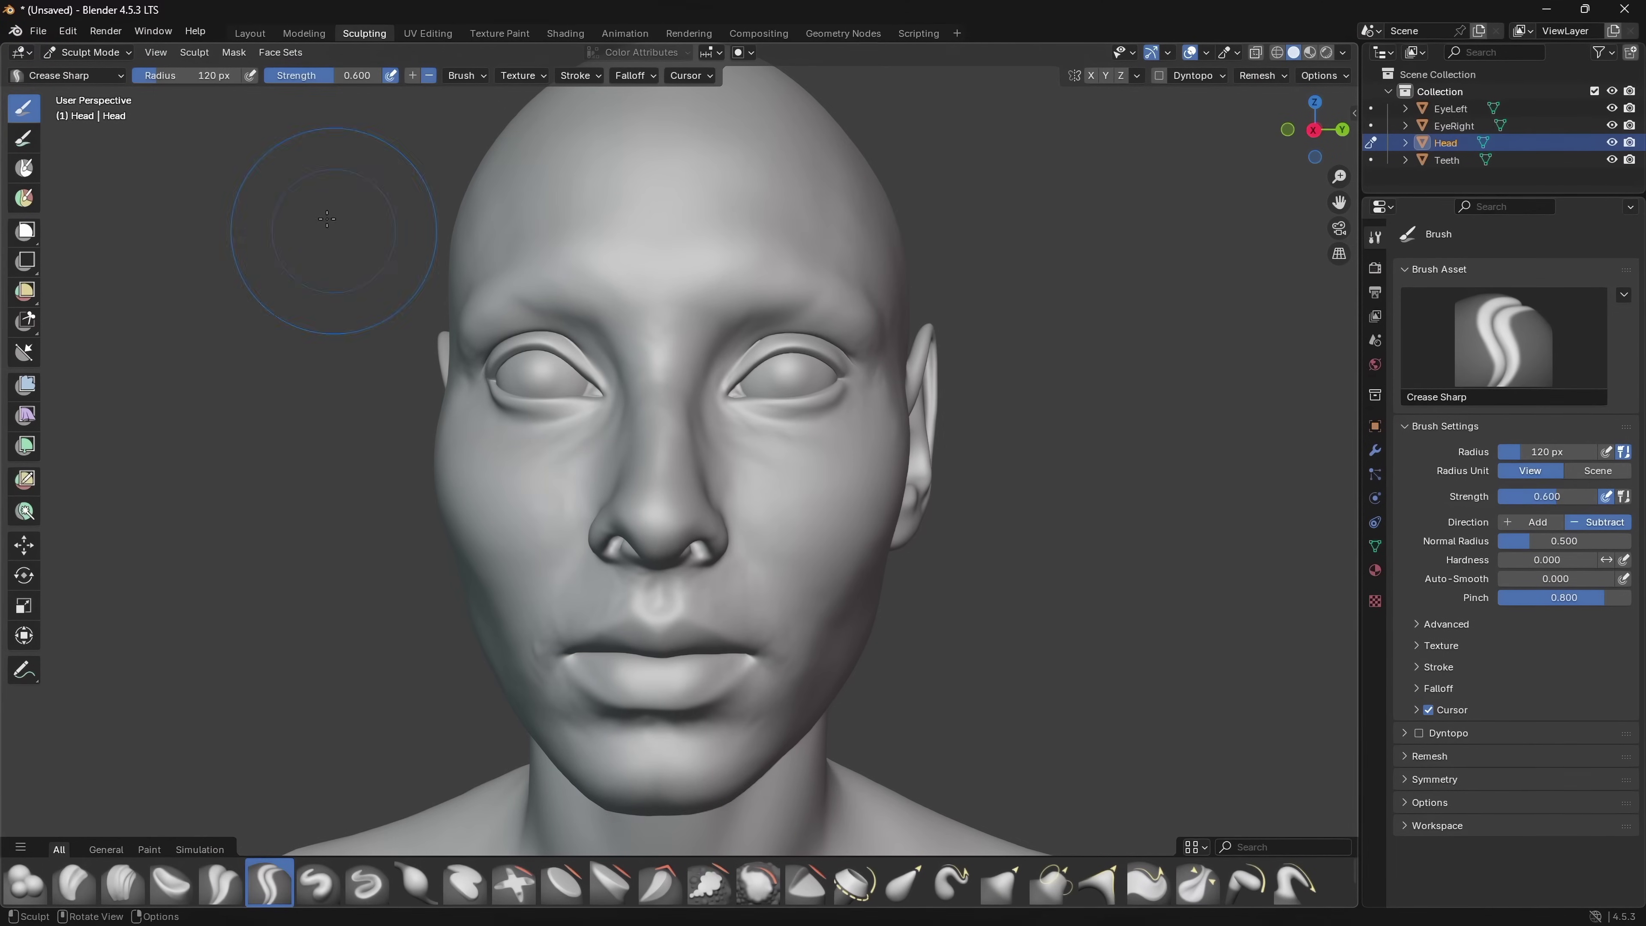
pyautogui.moveTo(325, 75); pyautogui.dragTo(305, 75)
pyautogui.moveTo(665, 762)
pyautogui.mouseDown(button='middle')
pyautogui.moveTo(907, 791)
pyautogui.moveTo(1049, 377)
pyautogui.mouseUp(button='middle')
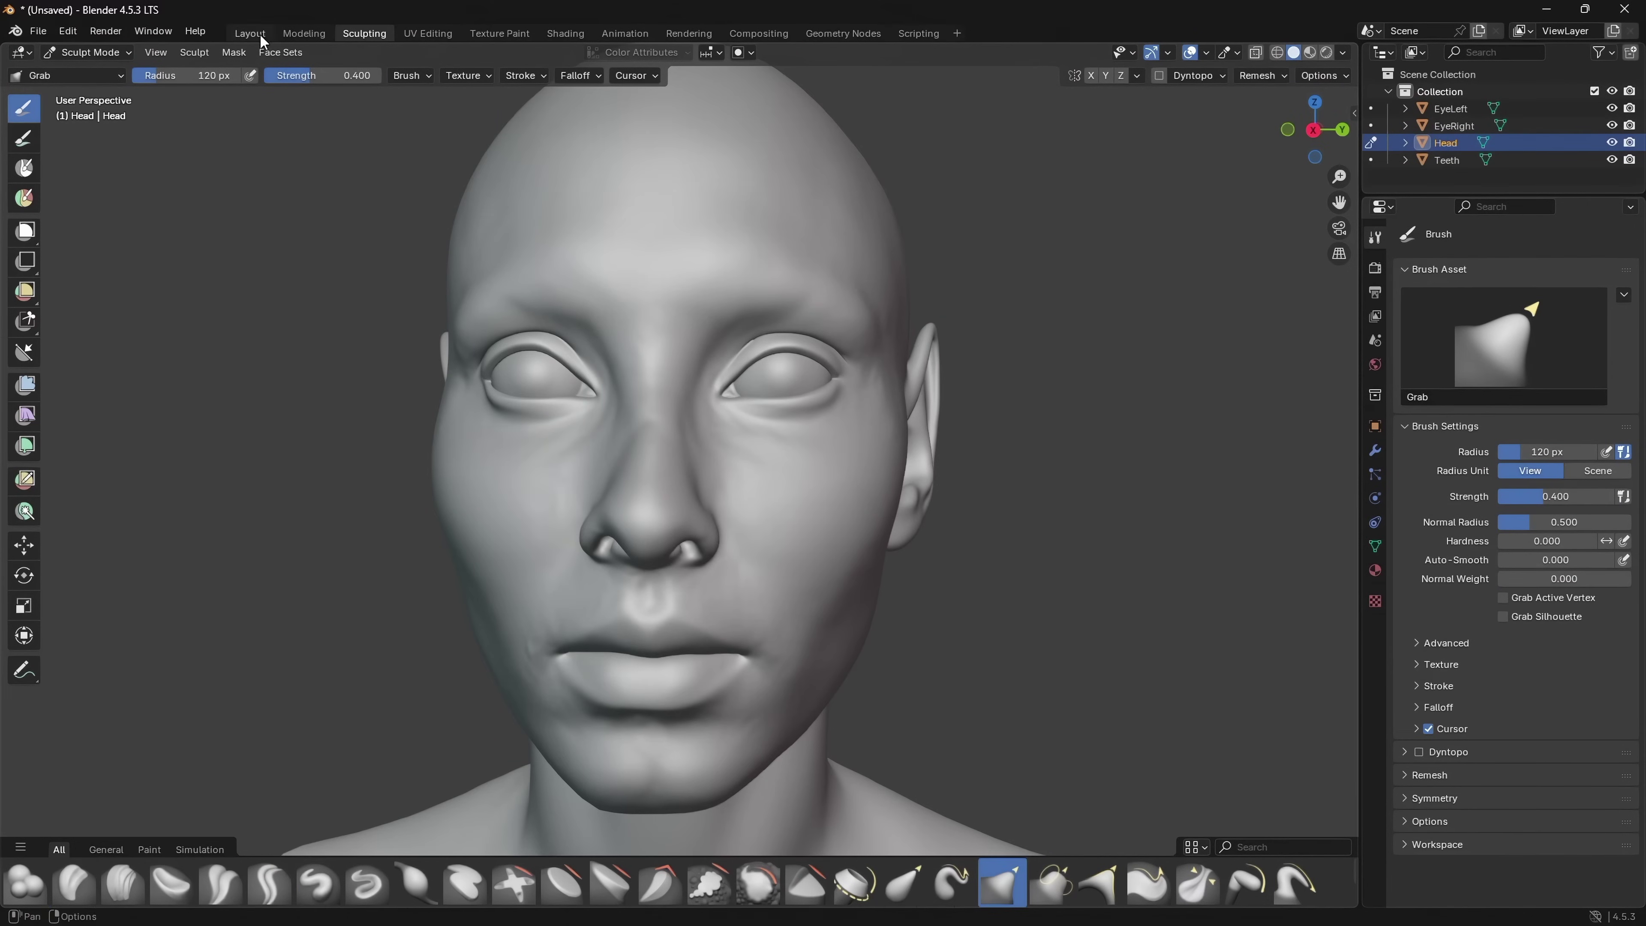
# Return to Object Mode in front view, select only the Head mesh, and open File > Export.
pyautogui.click(259, 37)
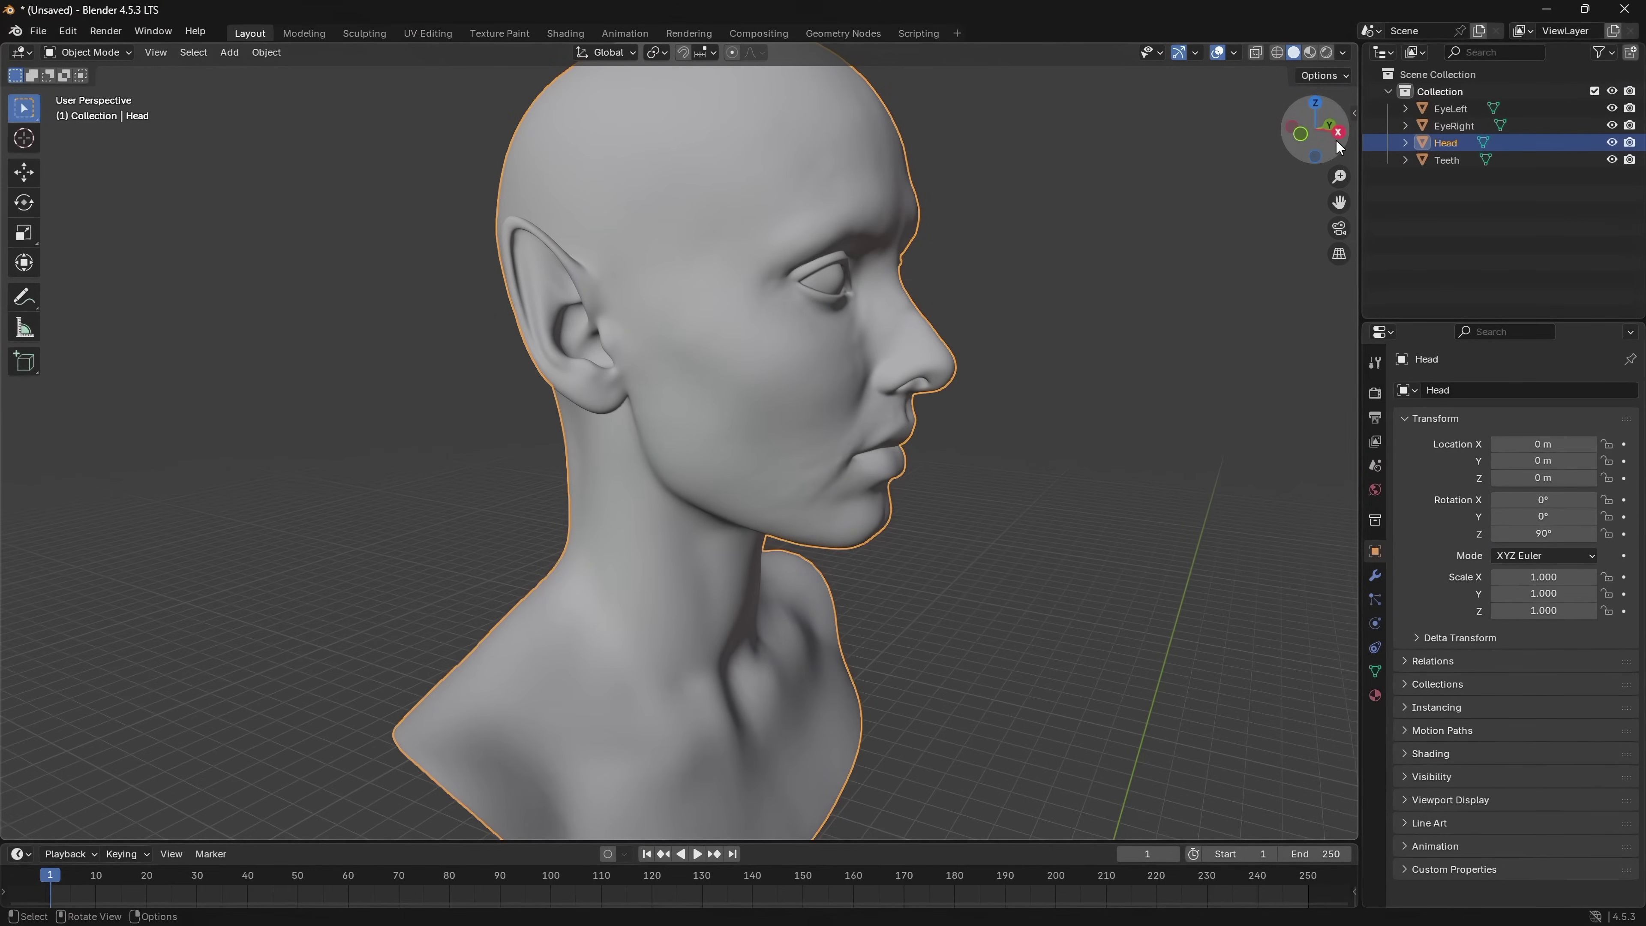
pyautogui.click(1335, 156)
pyautogui.click(1086, 382)
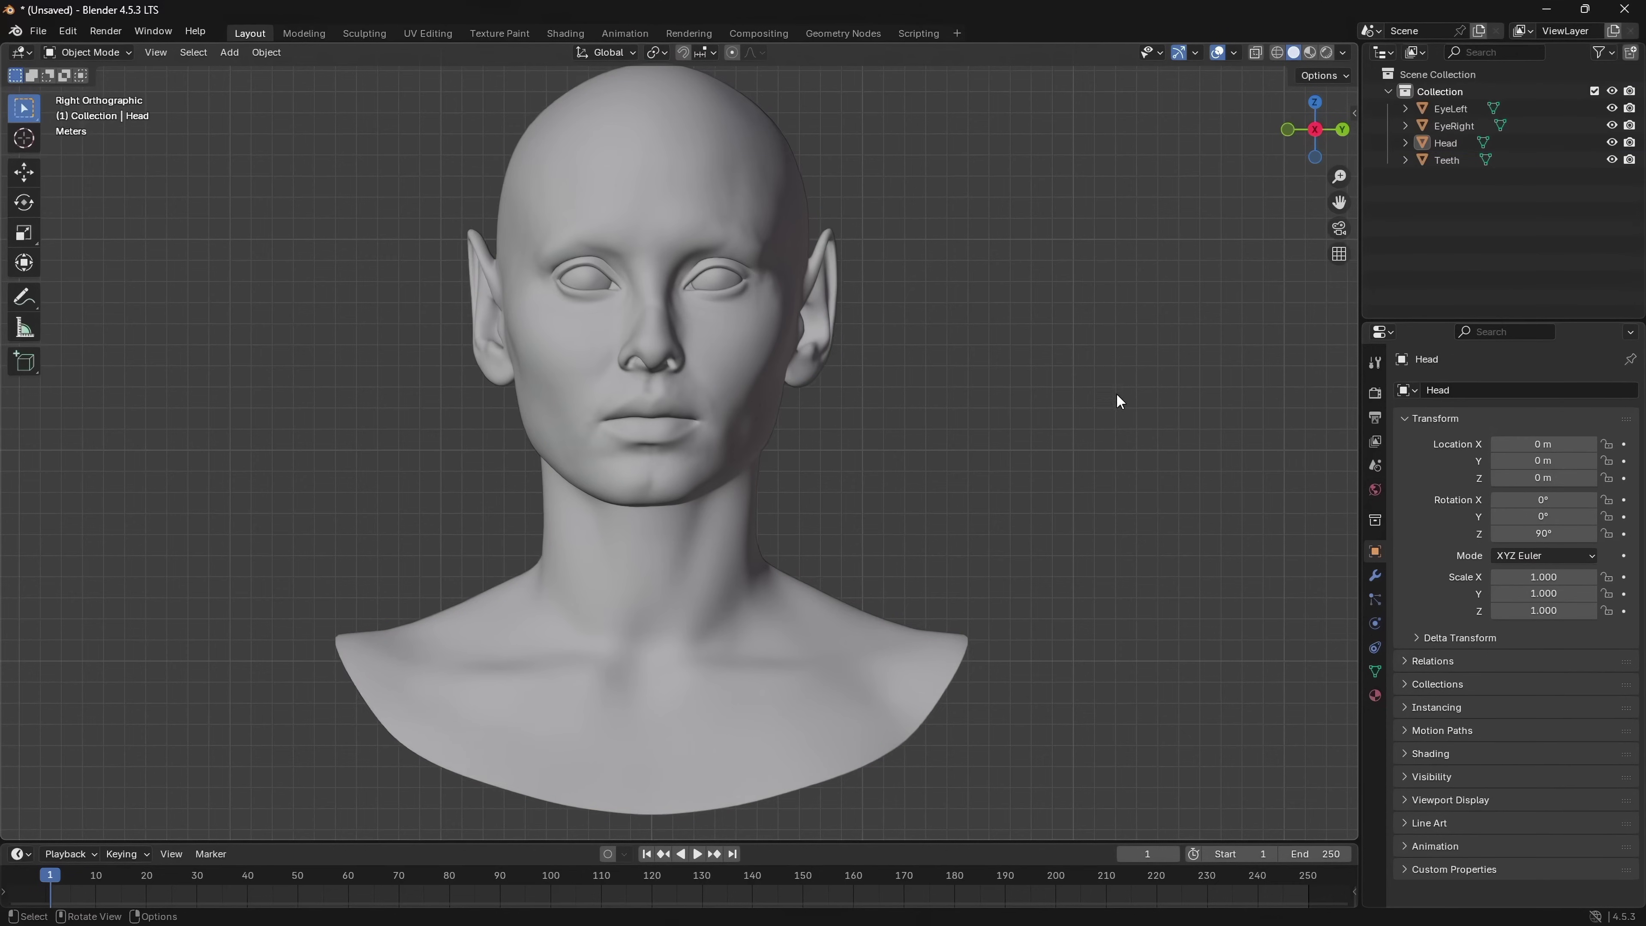
pyautogui.click(756, 223)
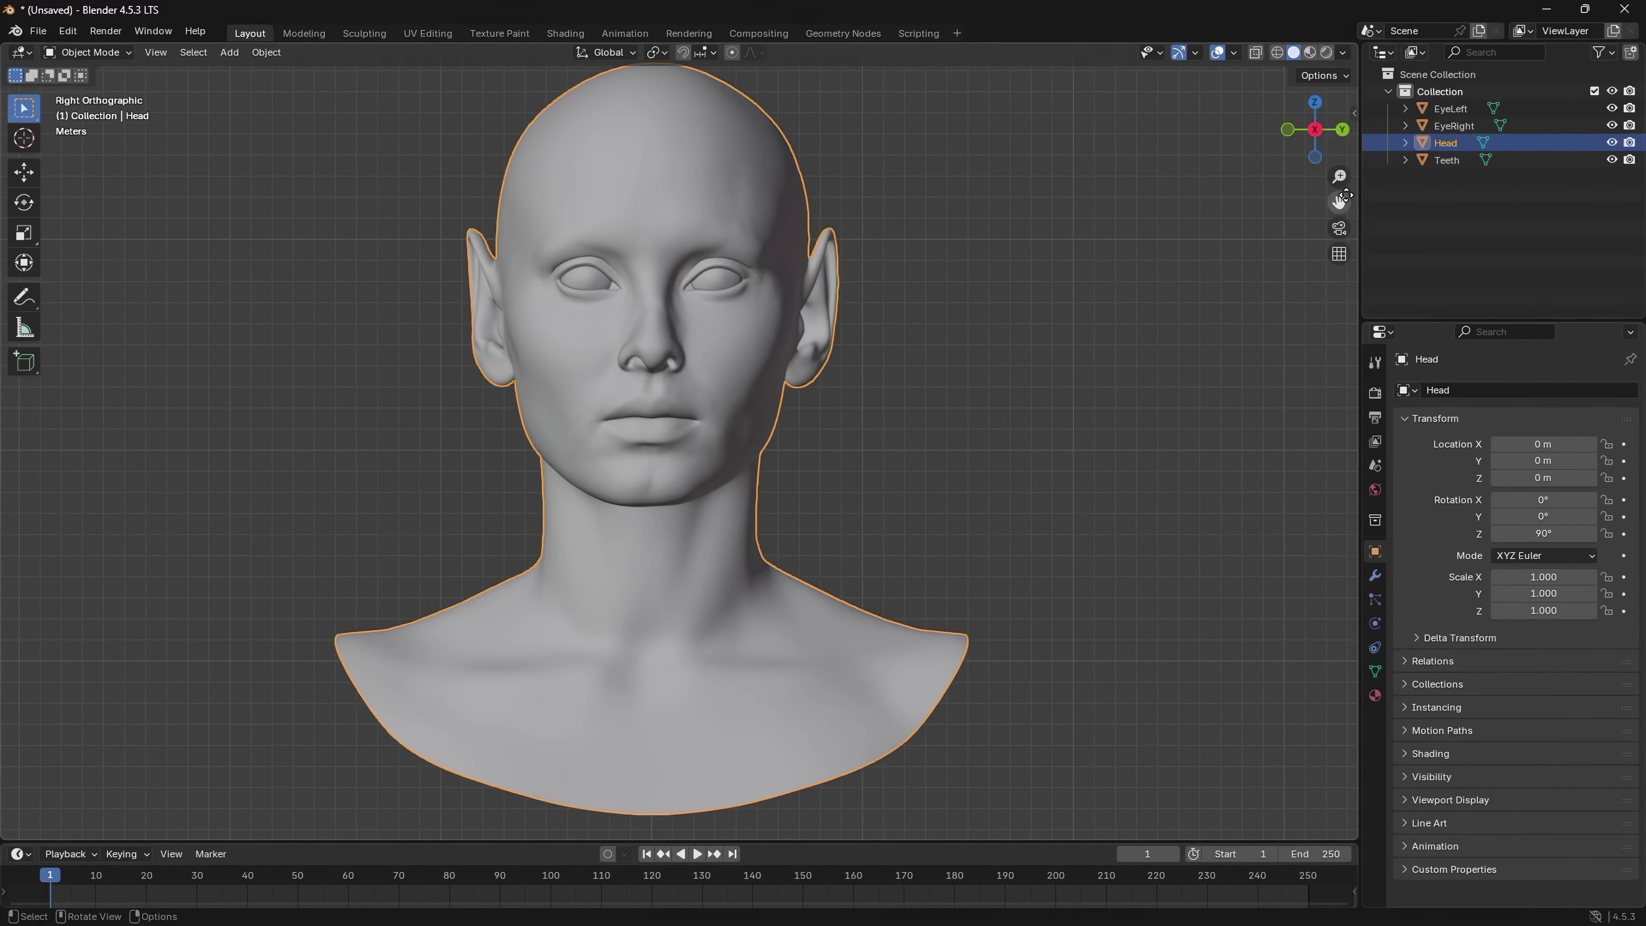
pyautogui.moveTo(1339, 202); pyautogui.dragTo(1342, 286)
pyautogui.click(1120, 427)
pyautogui.click(725, 225)
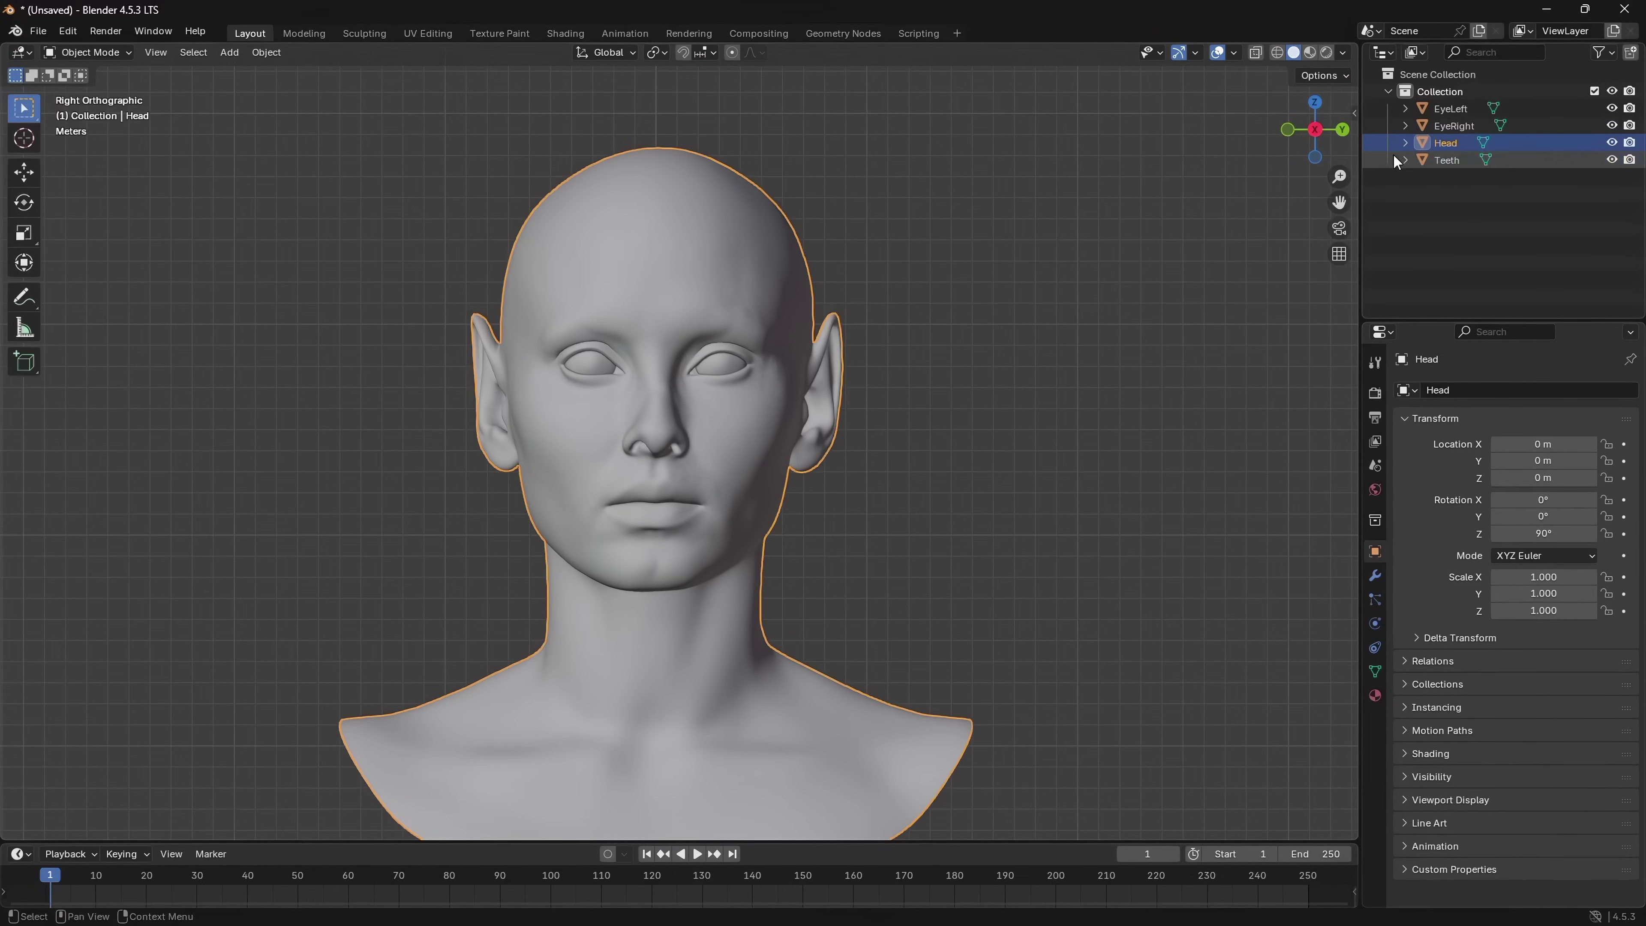
pyautogui.click(1436, 159)
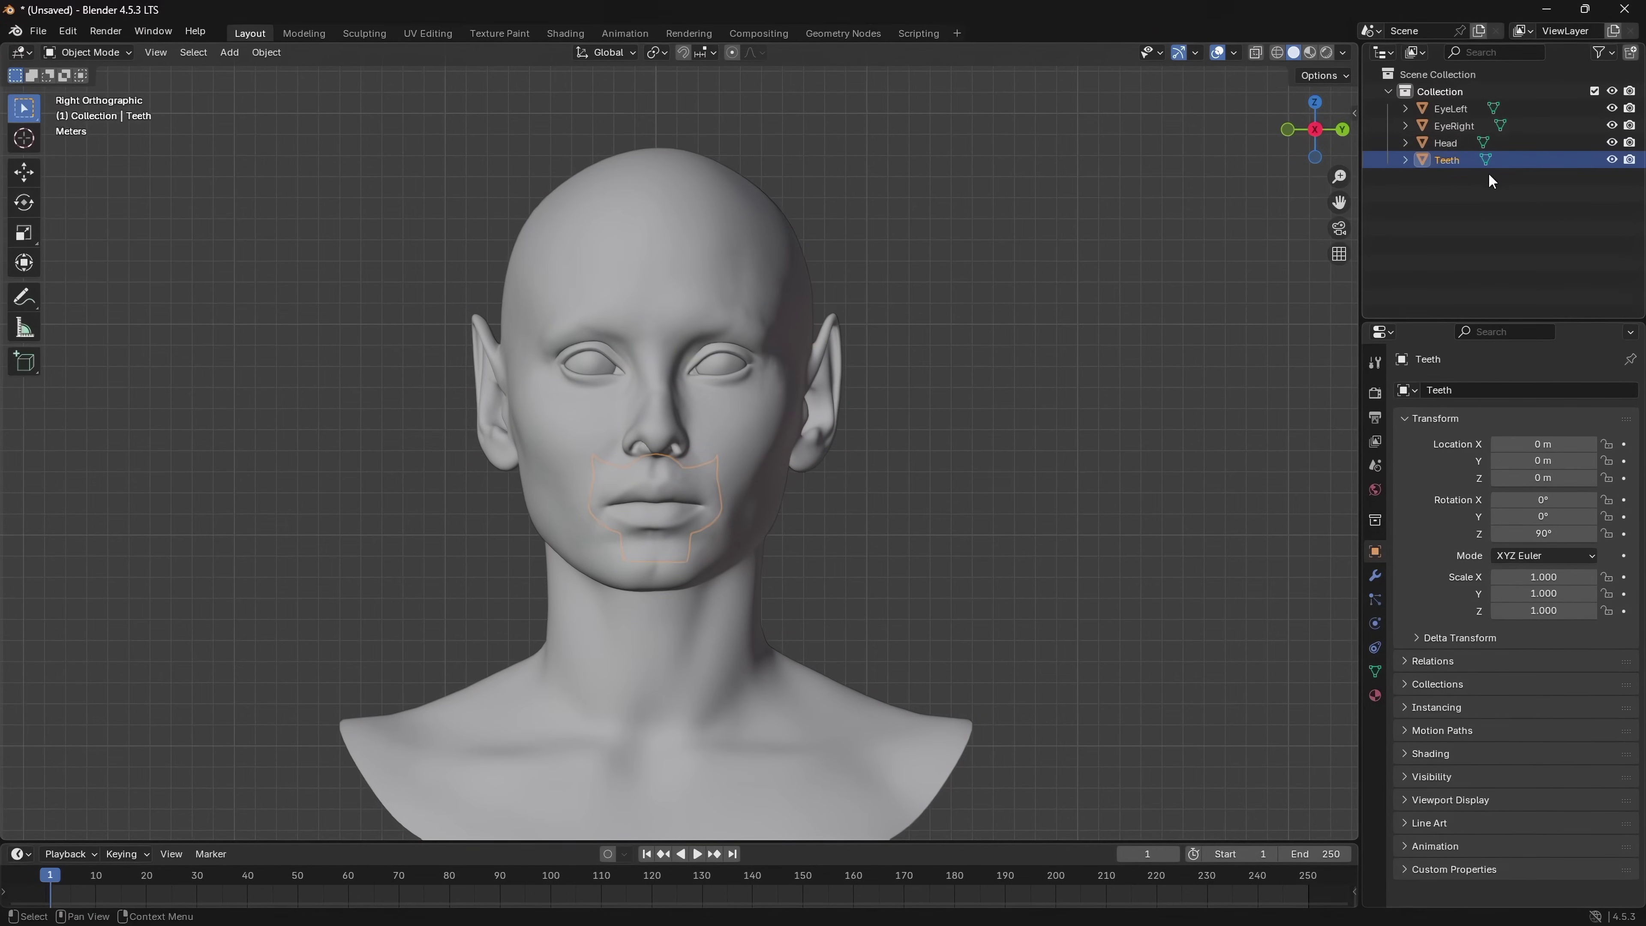
pyautogui.click(1442, 139)
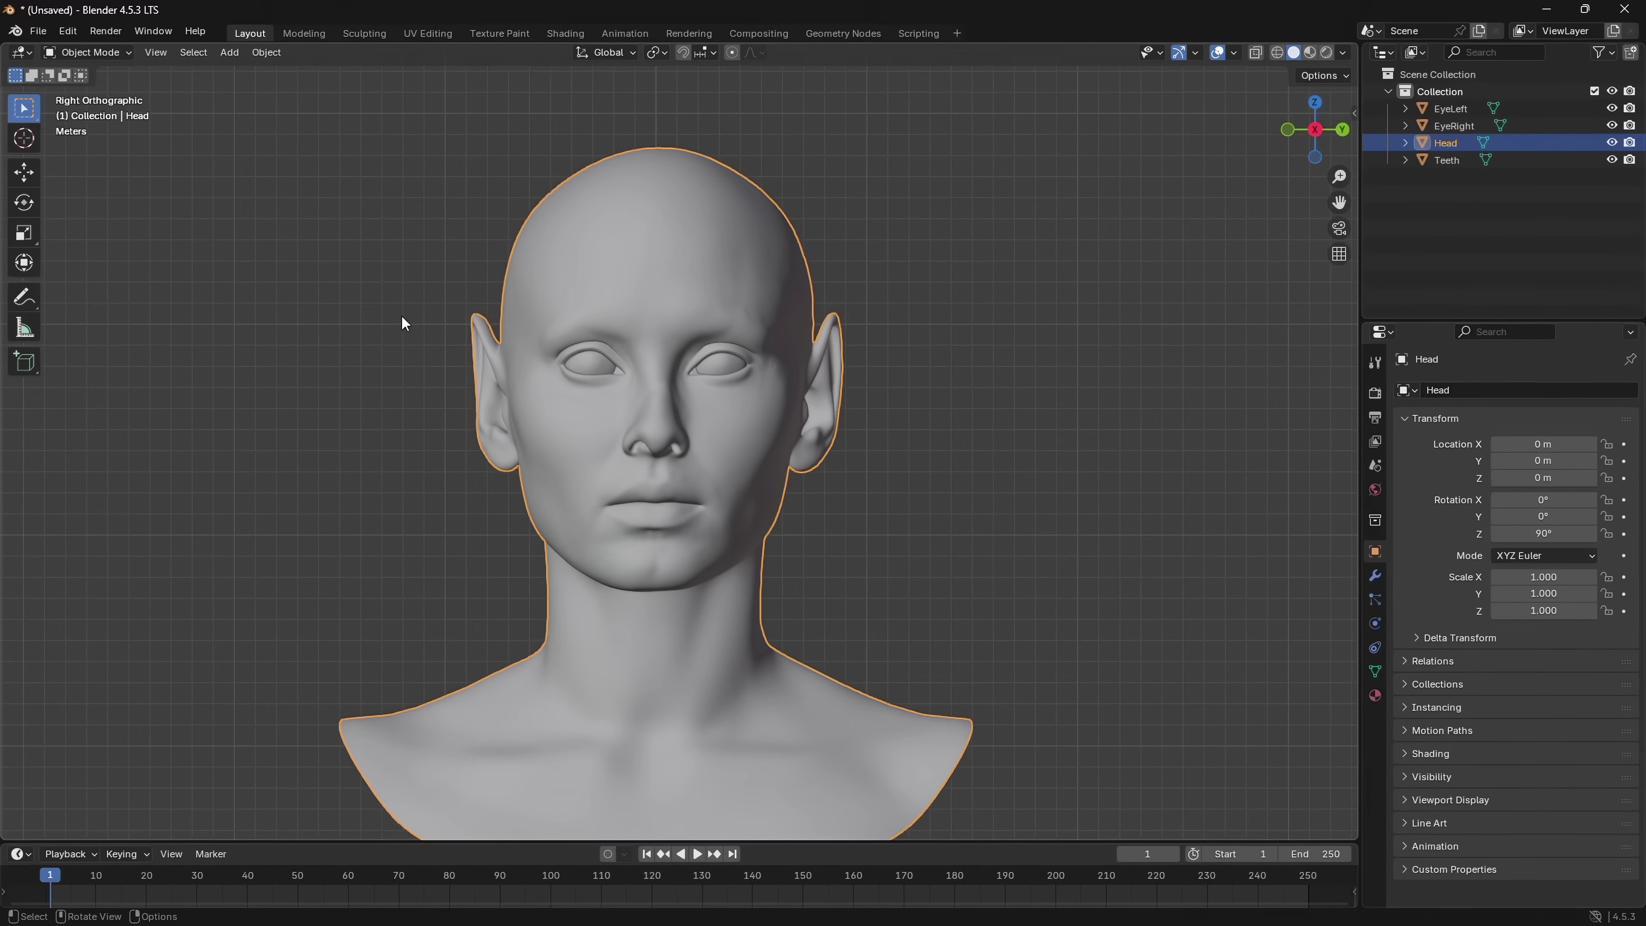
pyautogui.click(39, 31)
pyautogui.moveTo(80, 299)
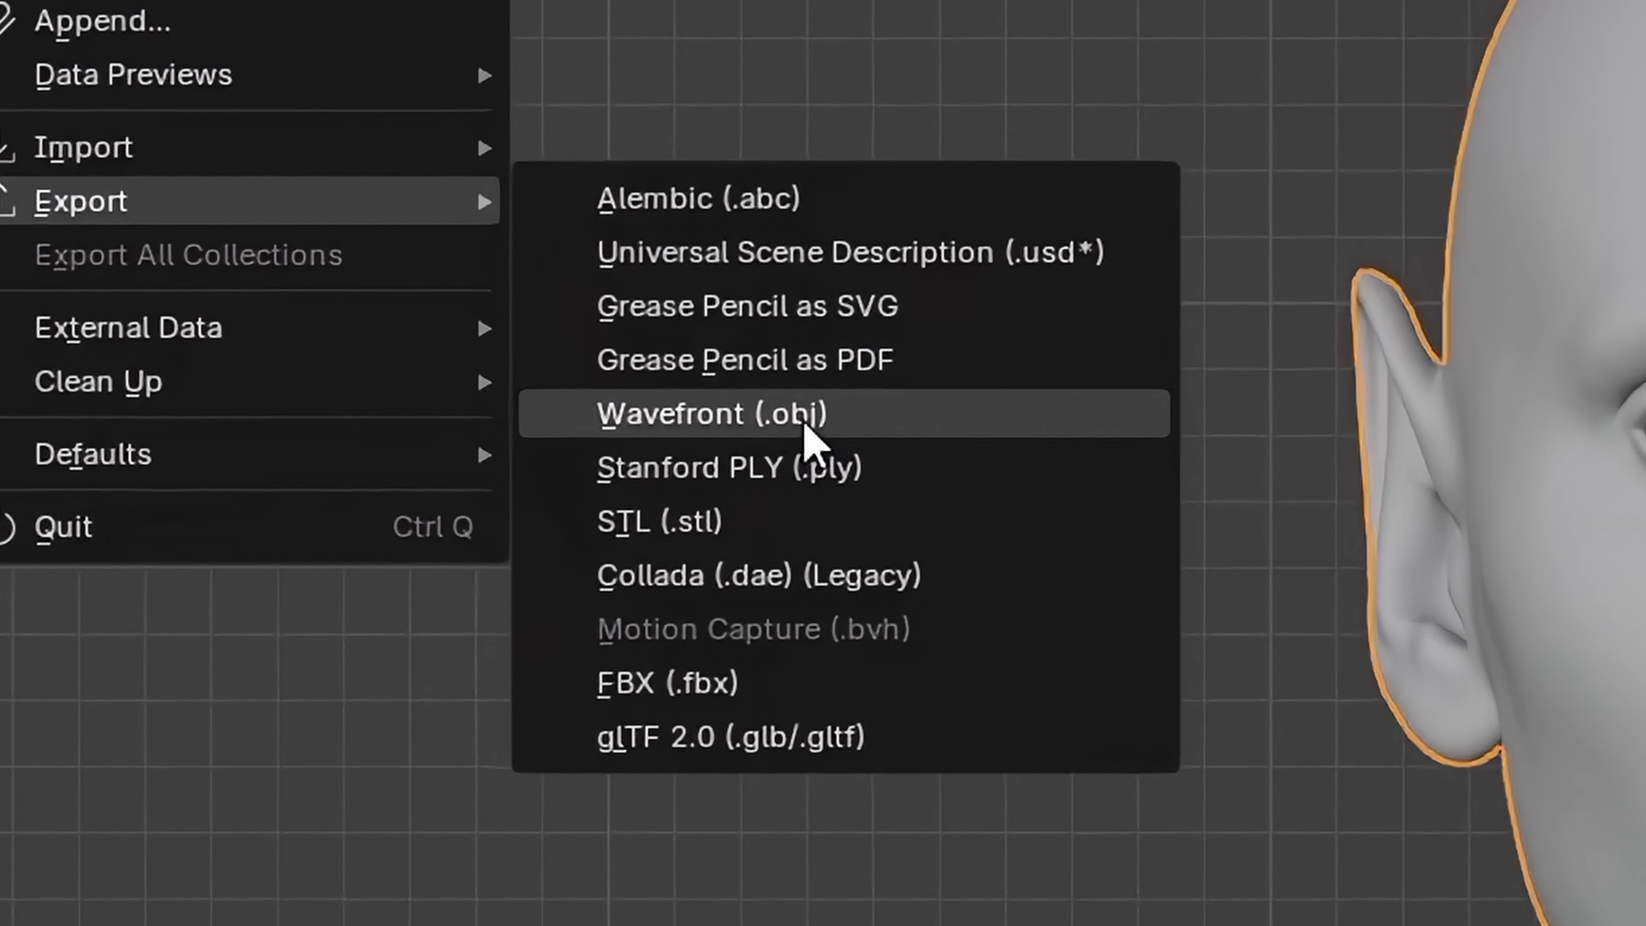
# Start a Wavefront OBJ export to Downloads/TutorialFiles/56 named headModified.
pyautogui.click(806, 425)
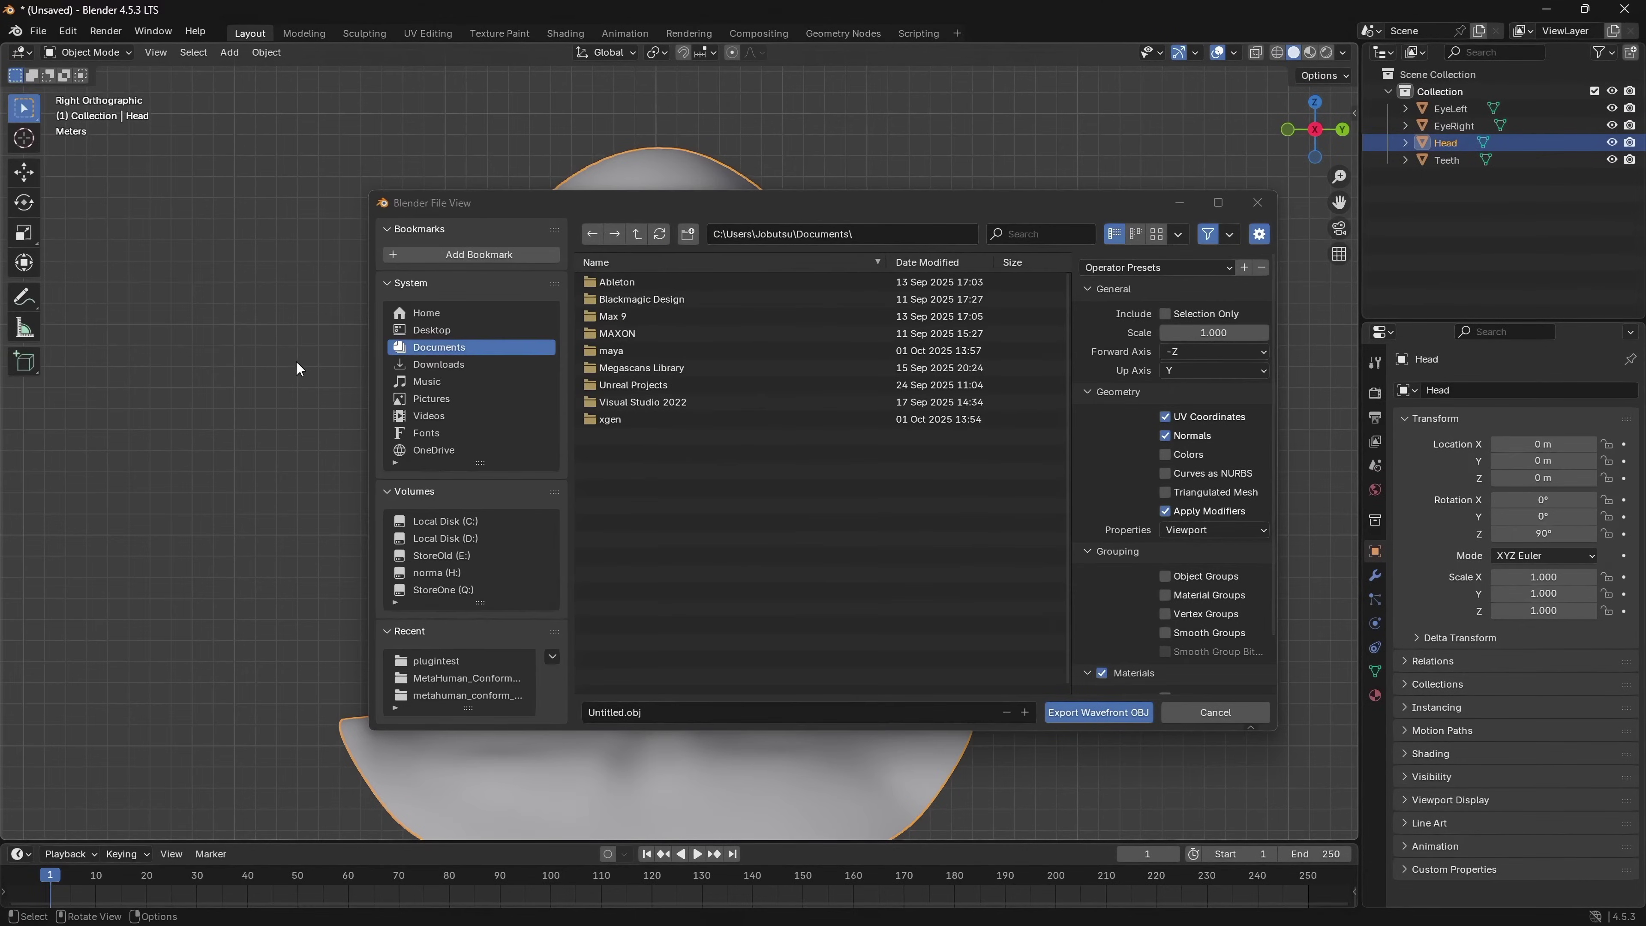
pyautogui.click(436, 365)
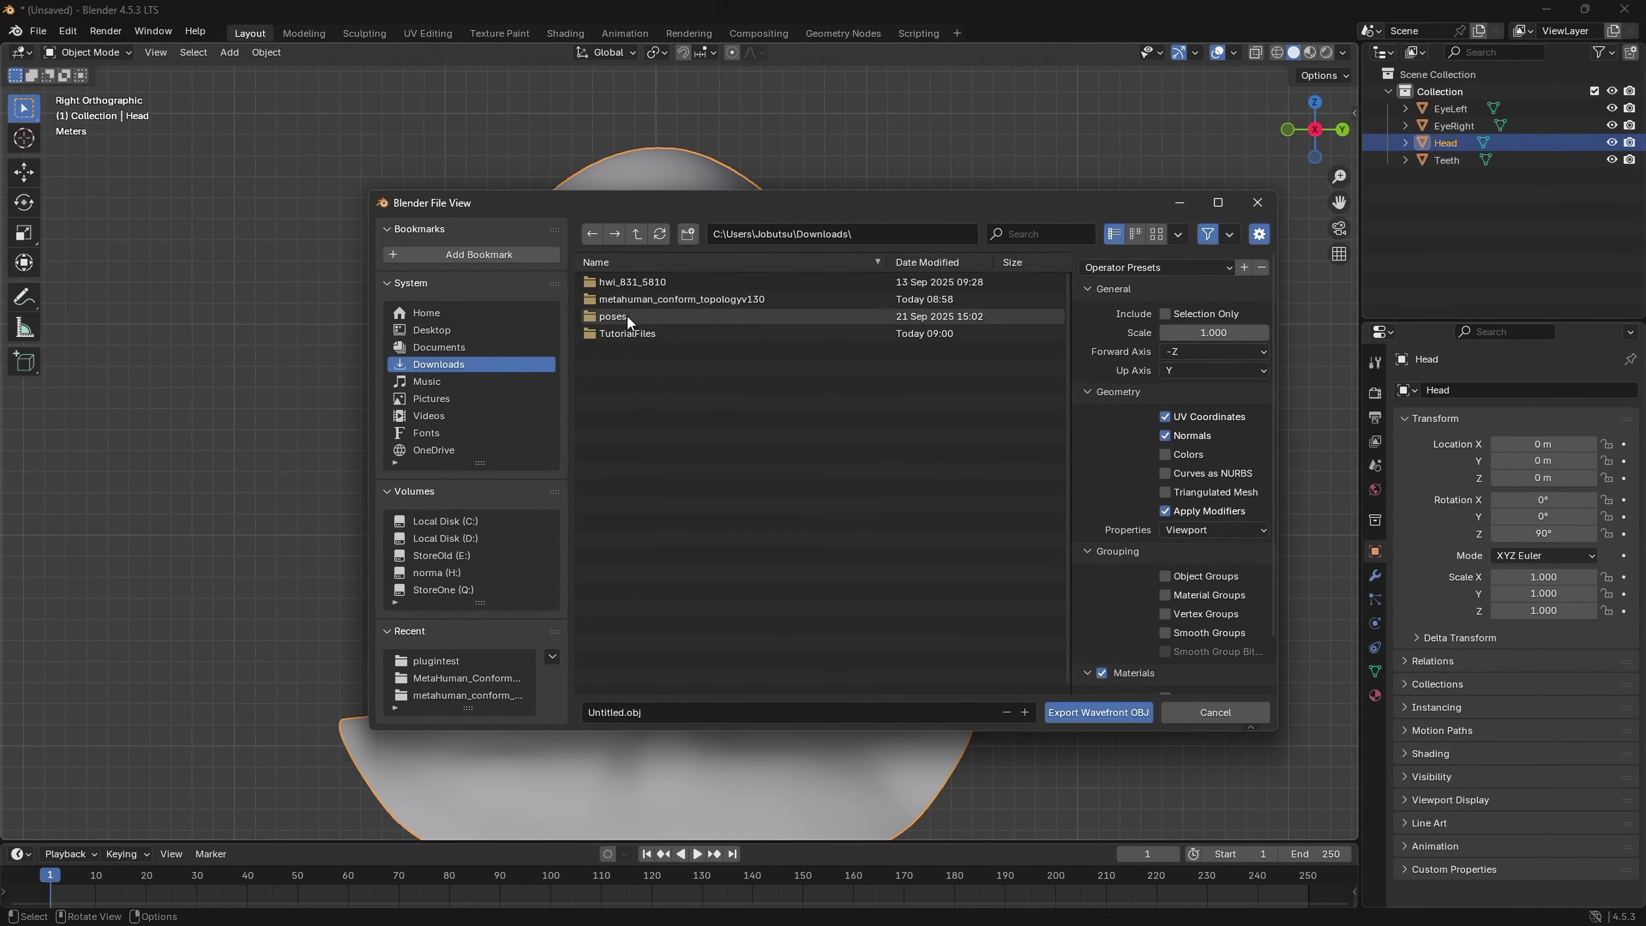
pyautogui.doubleClick(628, 299)
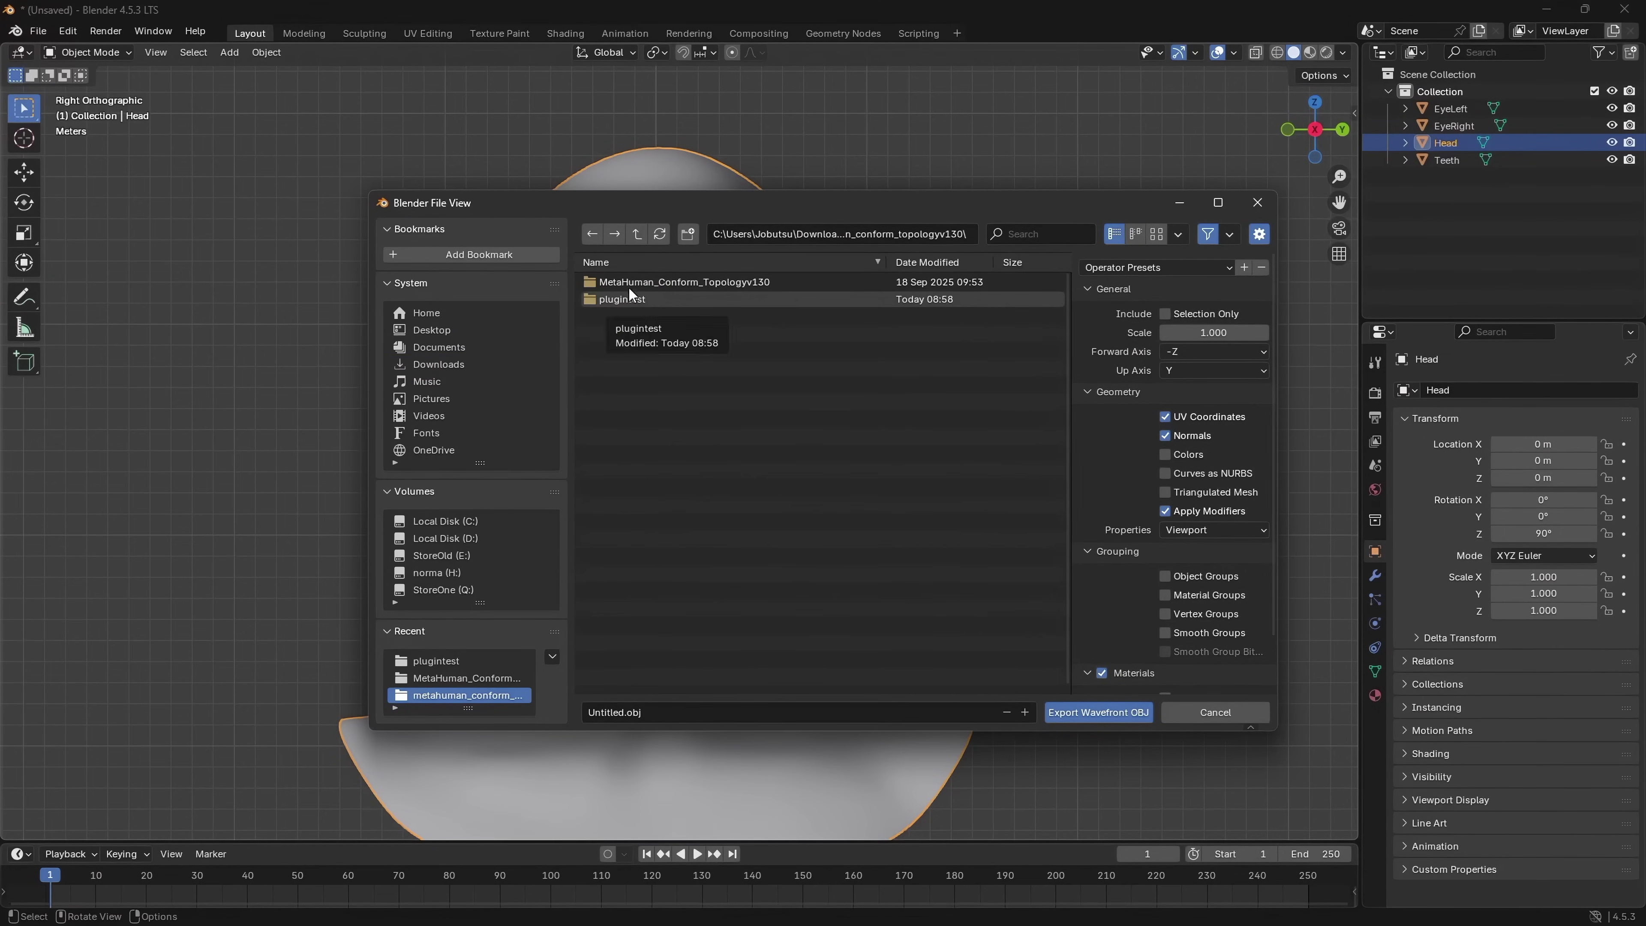
pyautogui.click(638, 234)
pyautogui.doubleClick(619, 333)
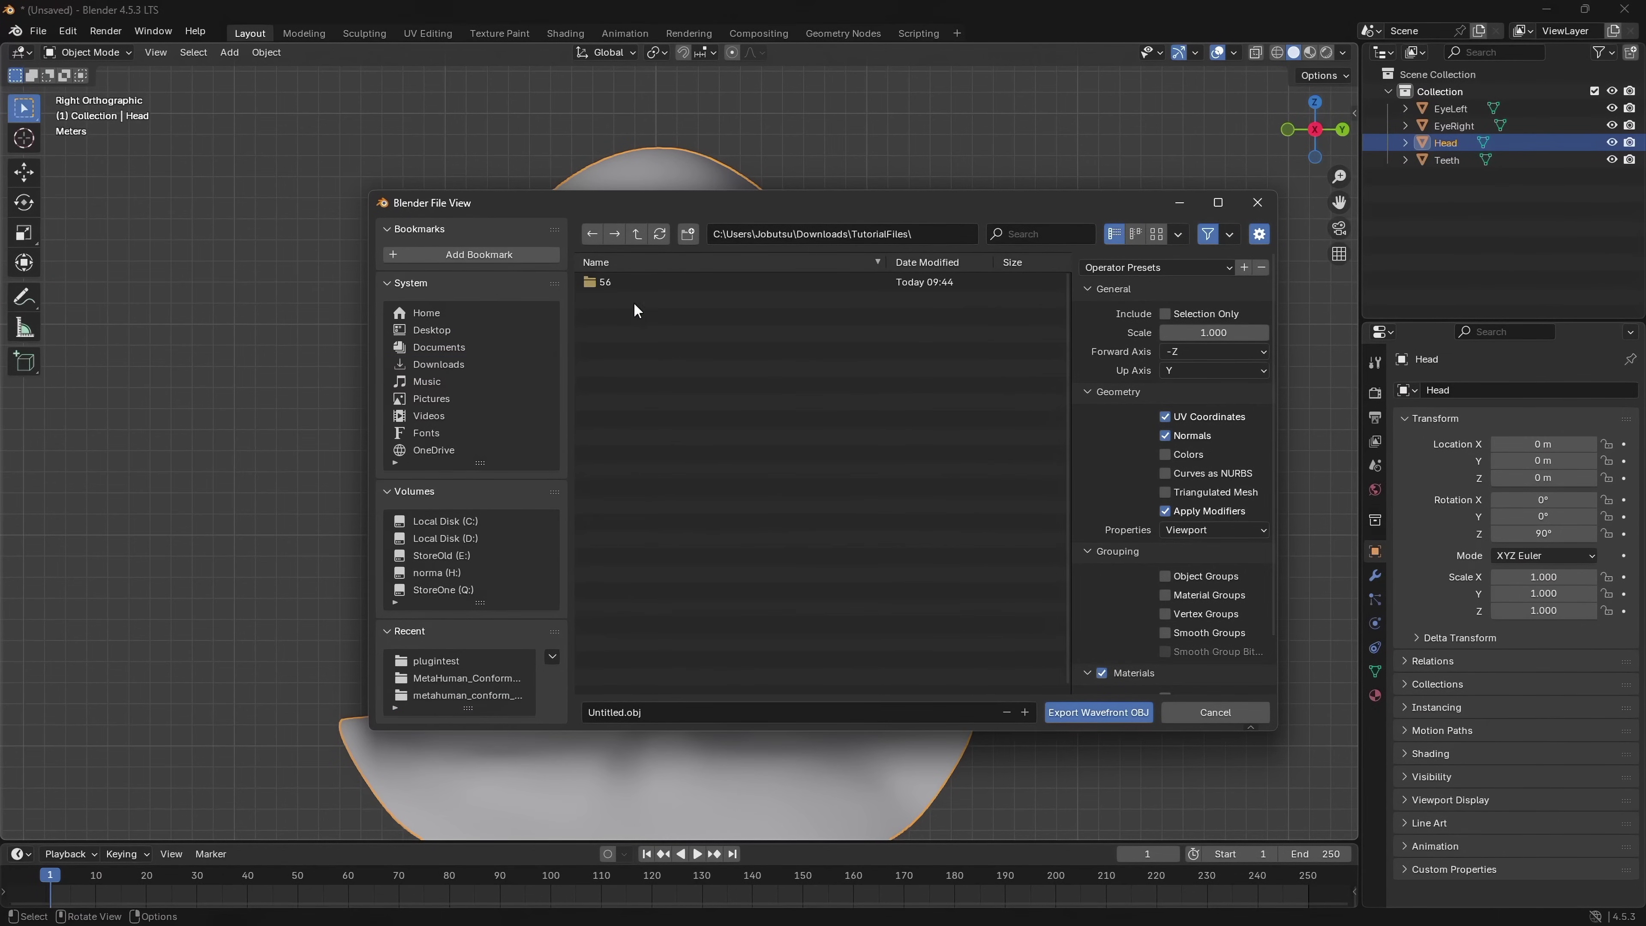
pyautogui.doubleClick(630, 280)
pyautogui.click(627, 711)
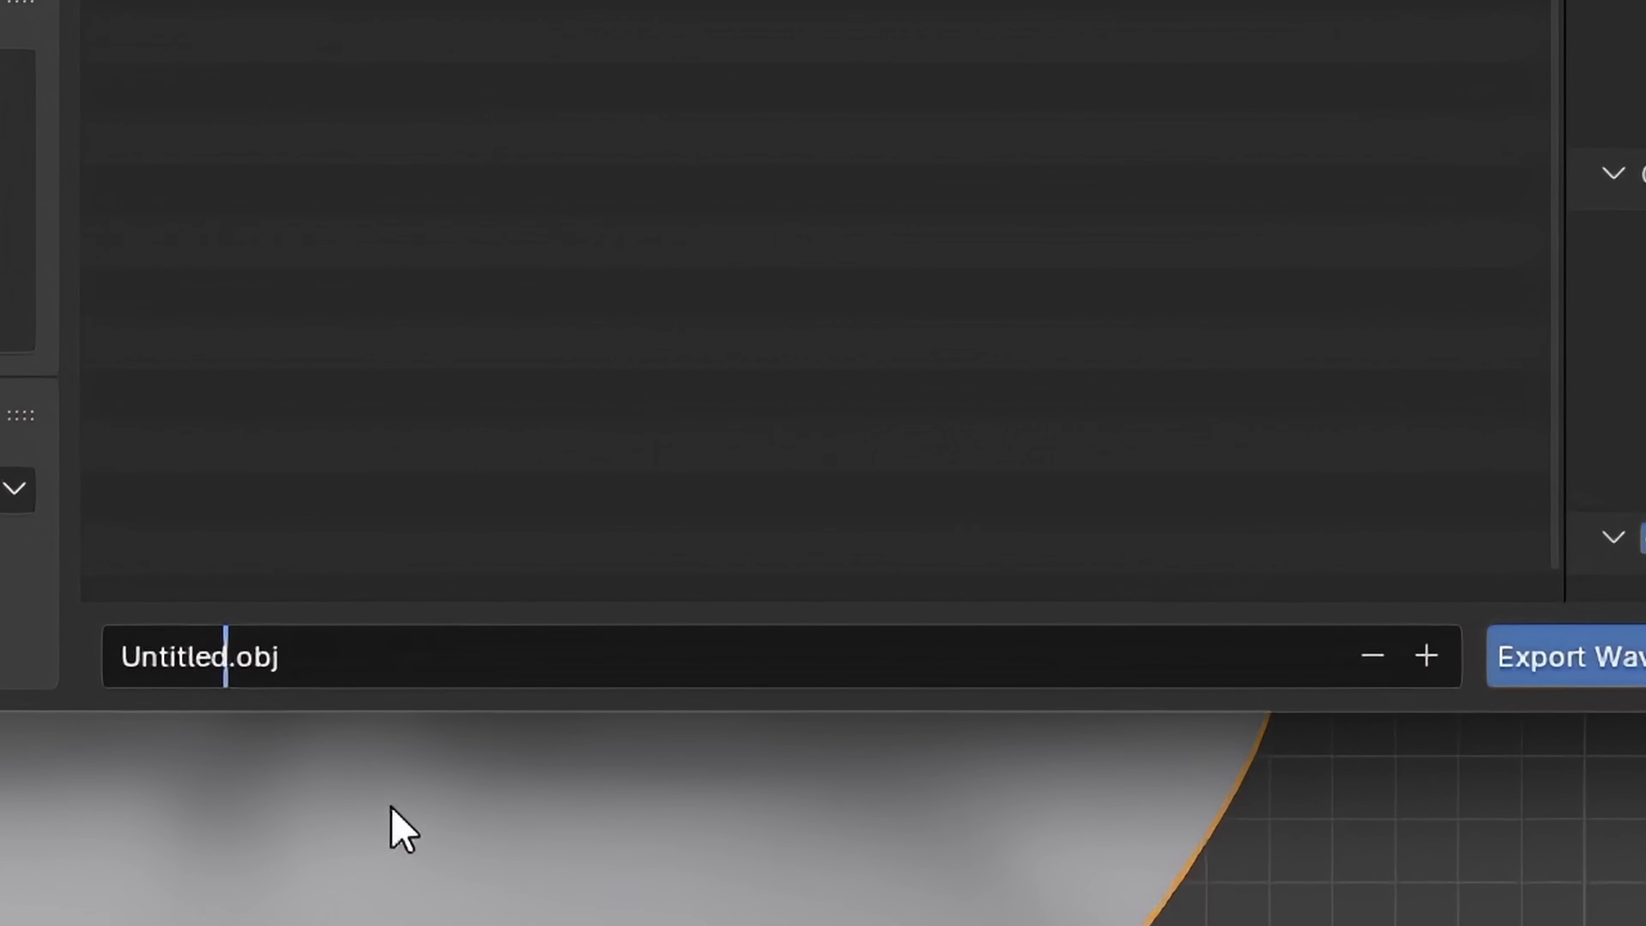
pyautogui.press('BackSpace')
pyautogui.press('BackSpace')
pyautogui.press('BackSpace')
pyautogui.press('BackSpace')
pyautogui.press('BackSpace')
pyautogui.press('BackSpace')
pyautogui.press('BackSpace')
pyautogui.press('BackSpace')
pyautogui.write('headModified')
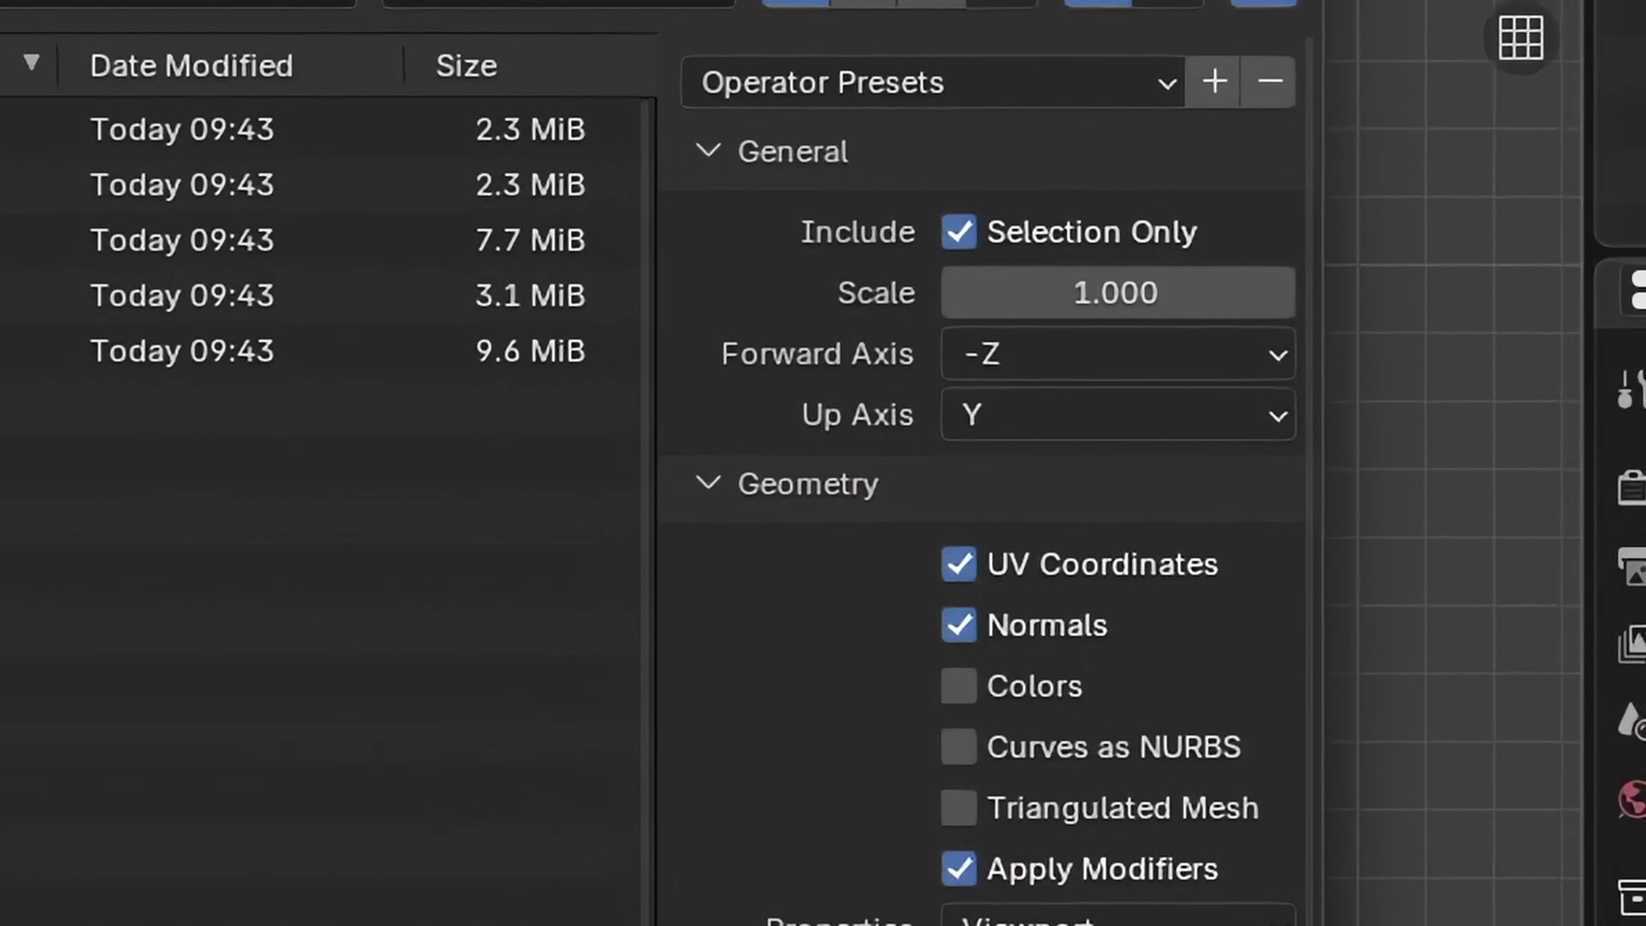
# Set the export's forward axis to X and up axis to Z, and exclude materials.
pyautogui.click(1042, 367)
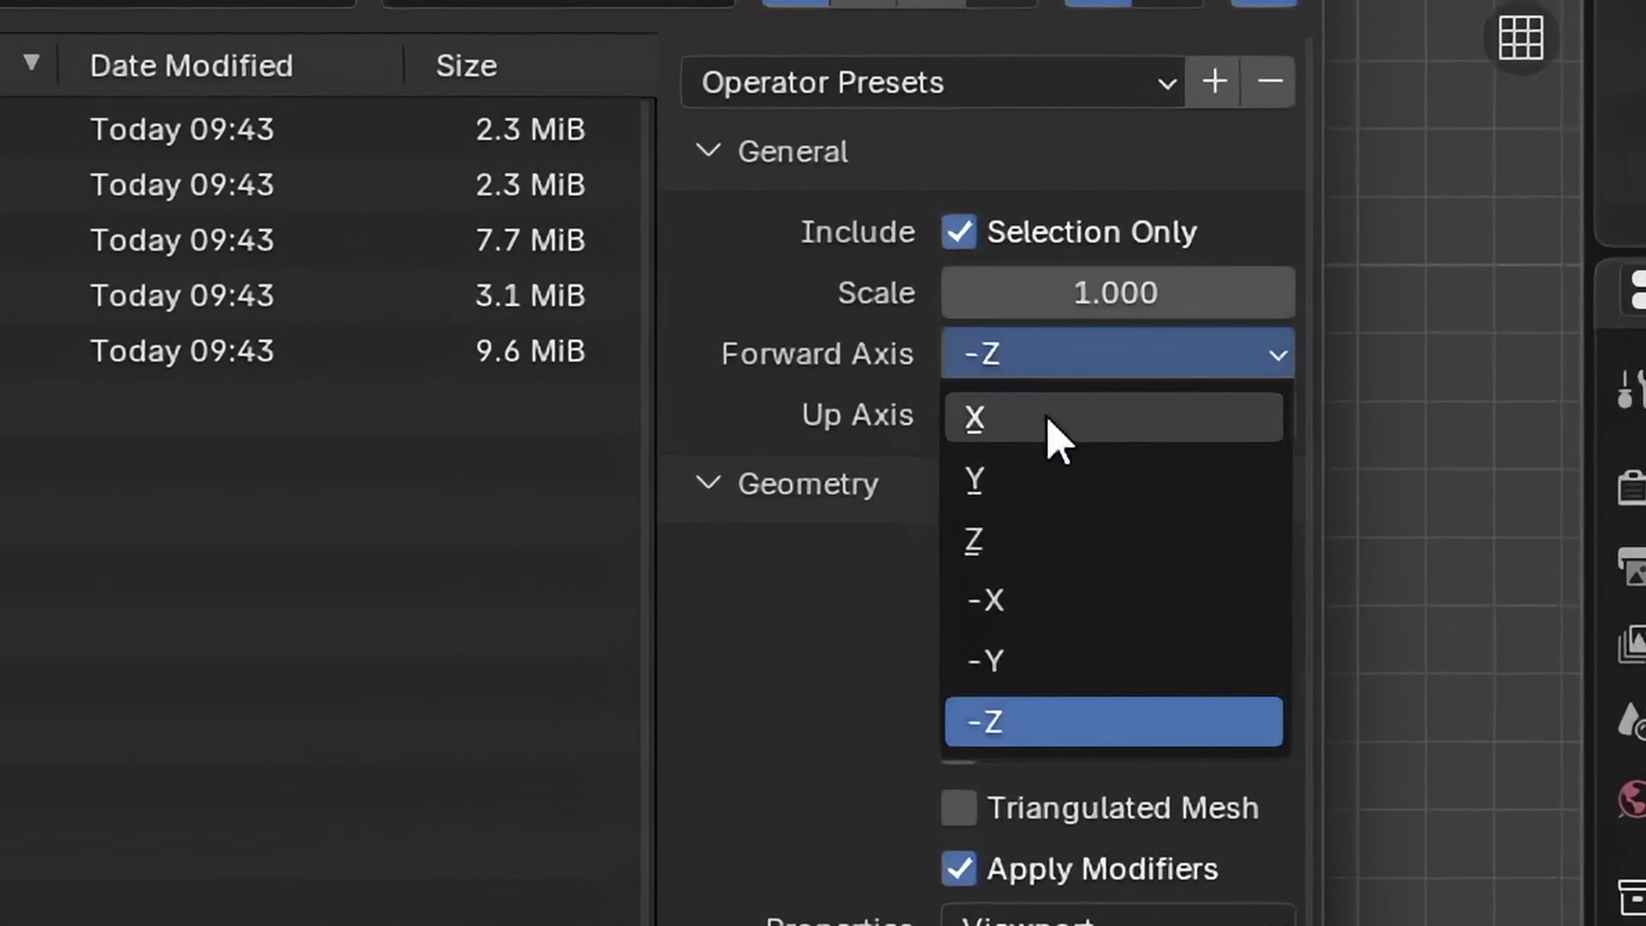
pyautogui.click(1048, 420)
pyautogui.click(1043, 418)
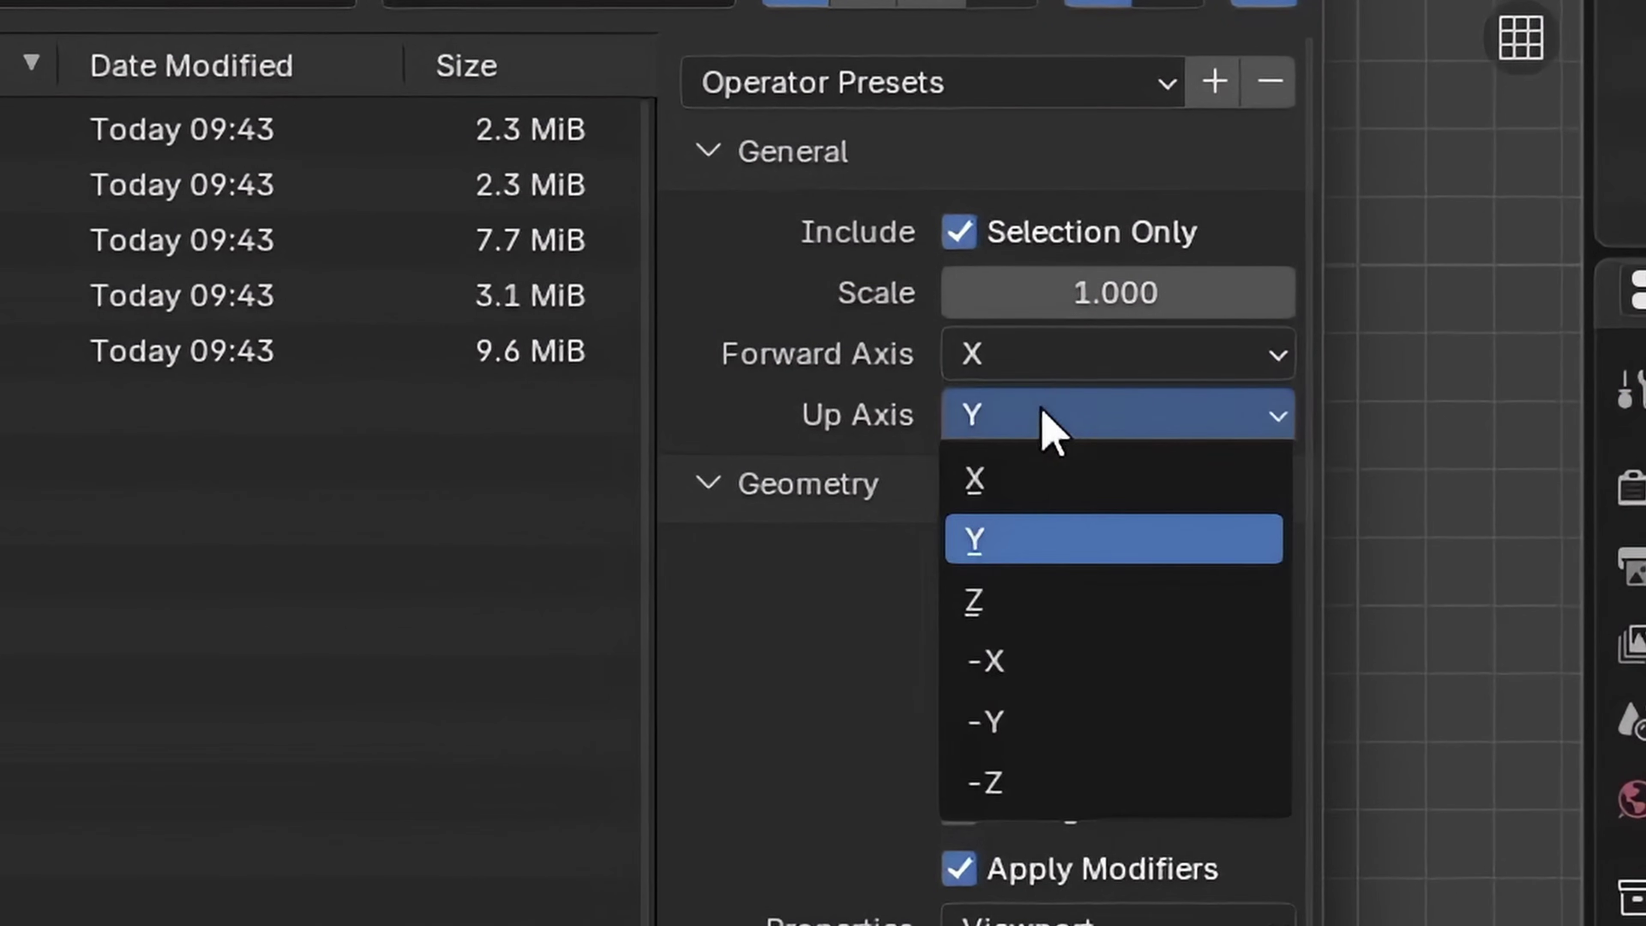
pyautogui.click(1041, 595)
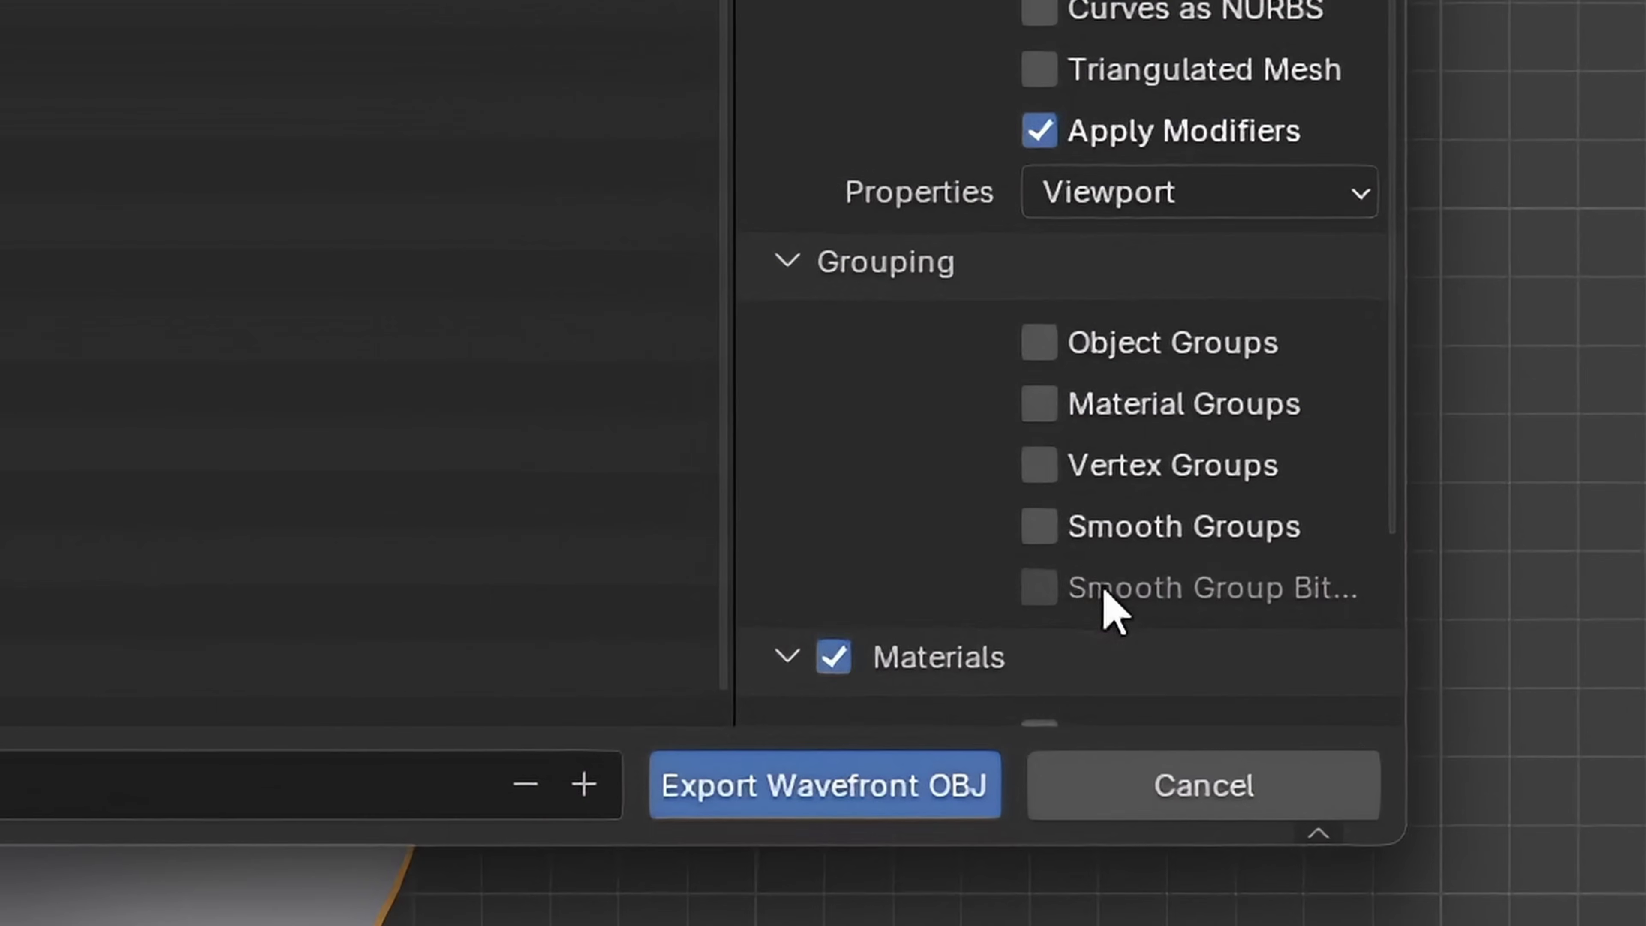
pyautogui.scroll(-3, 1096, 584)
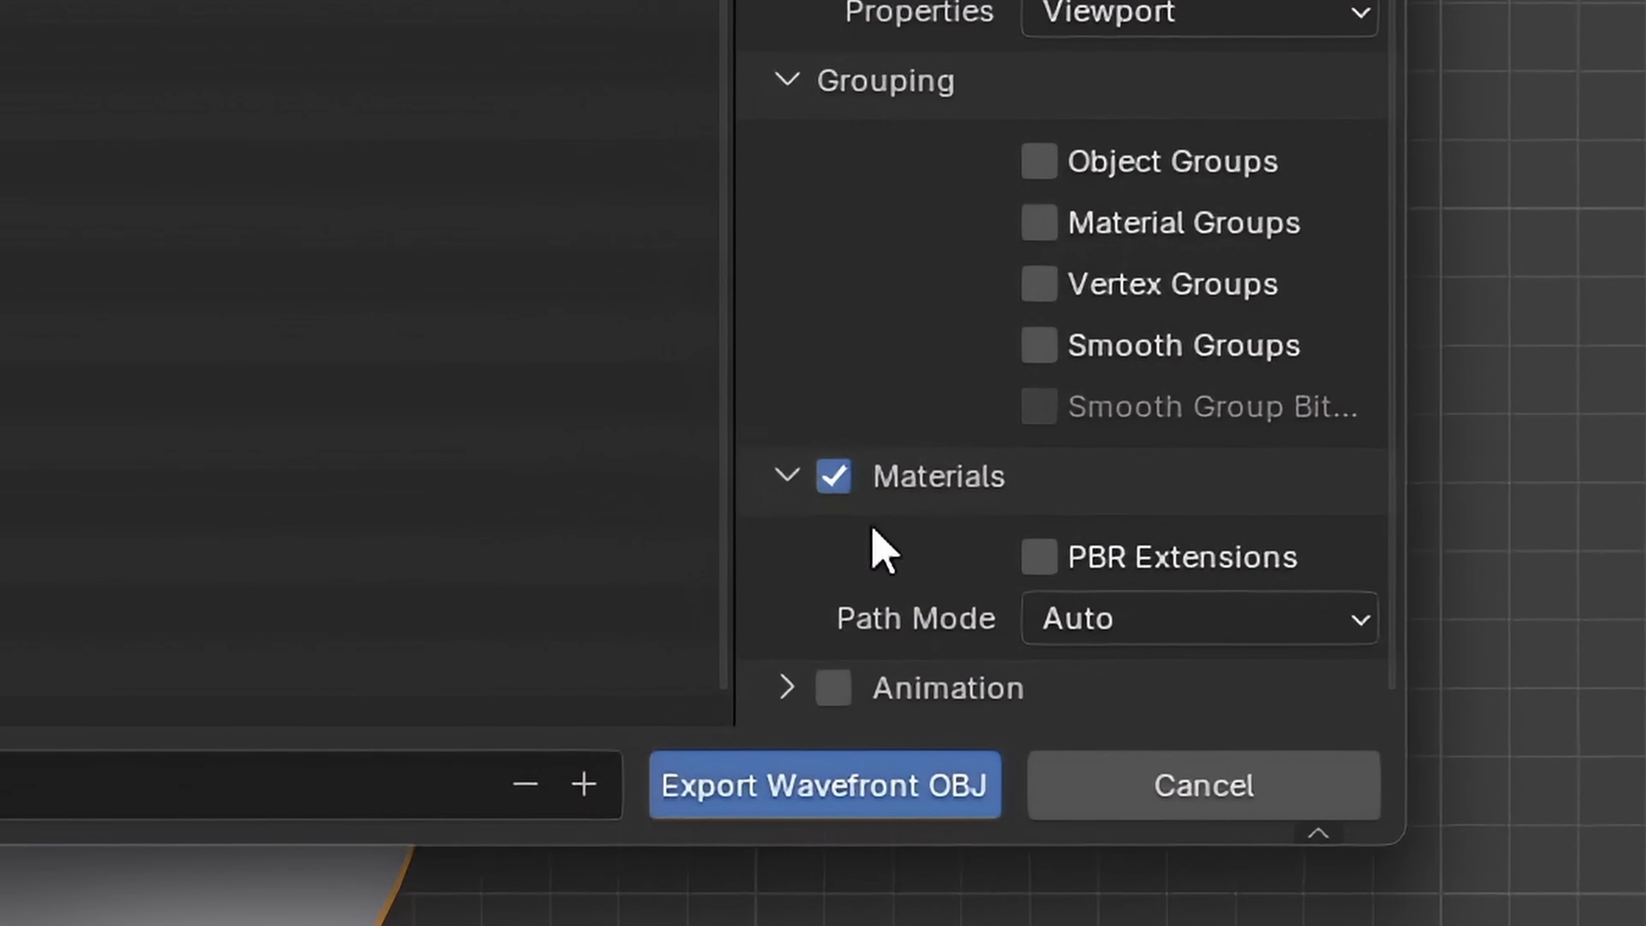
pyautogui.click(833, 476)
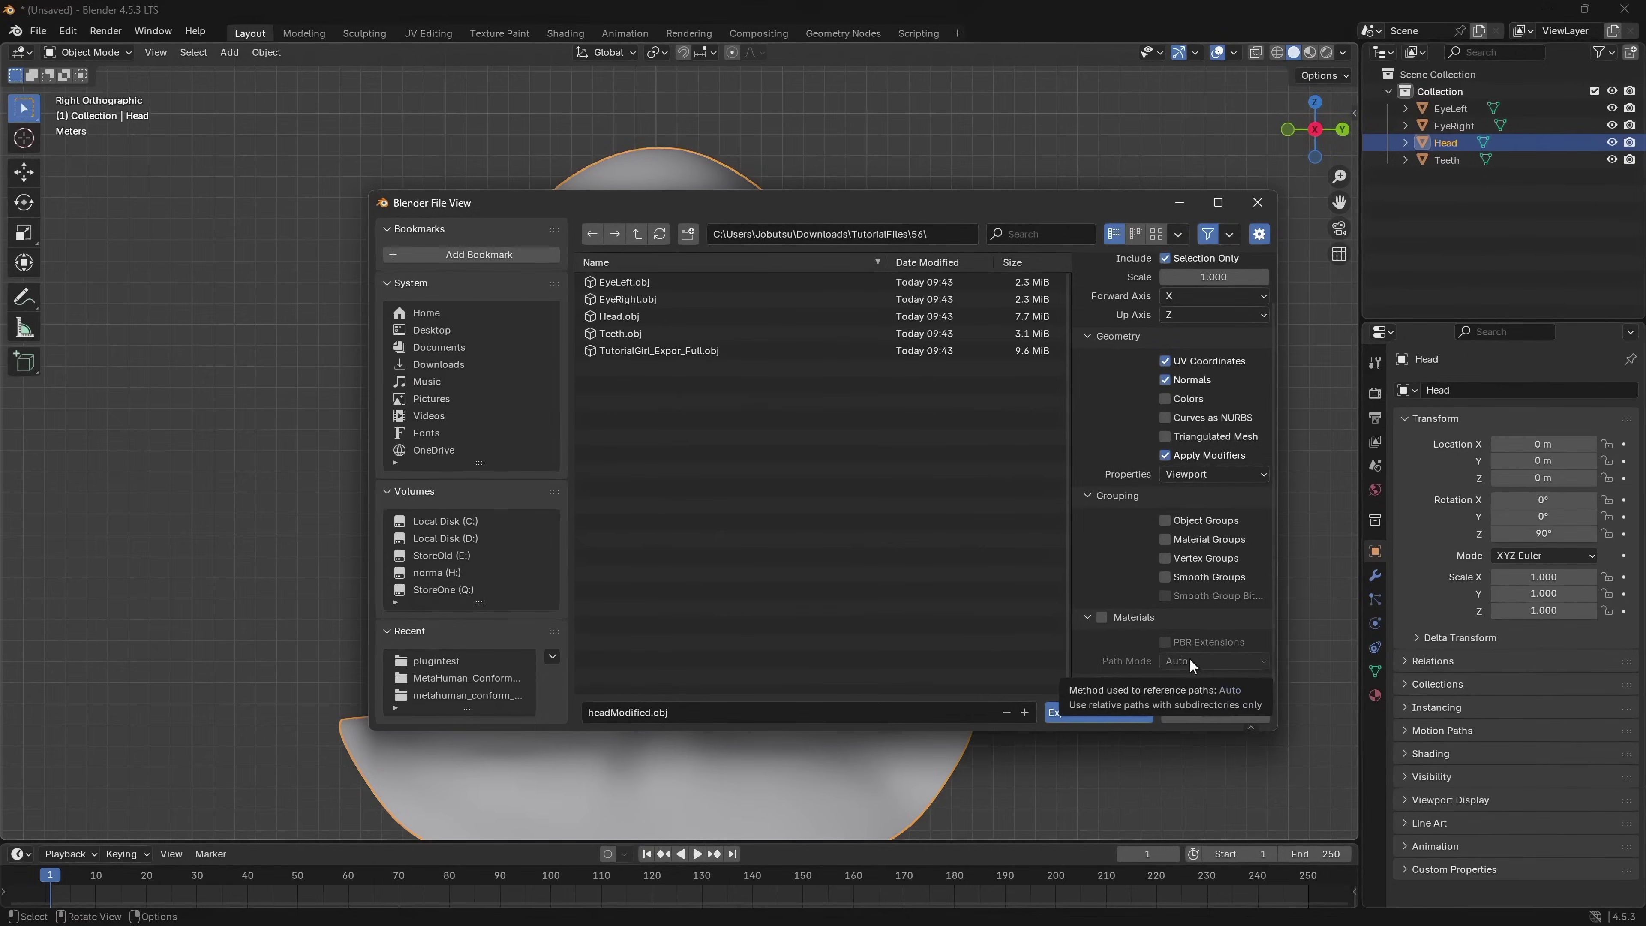
pyautogui.scroll(2, 1190, 657)
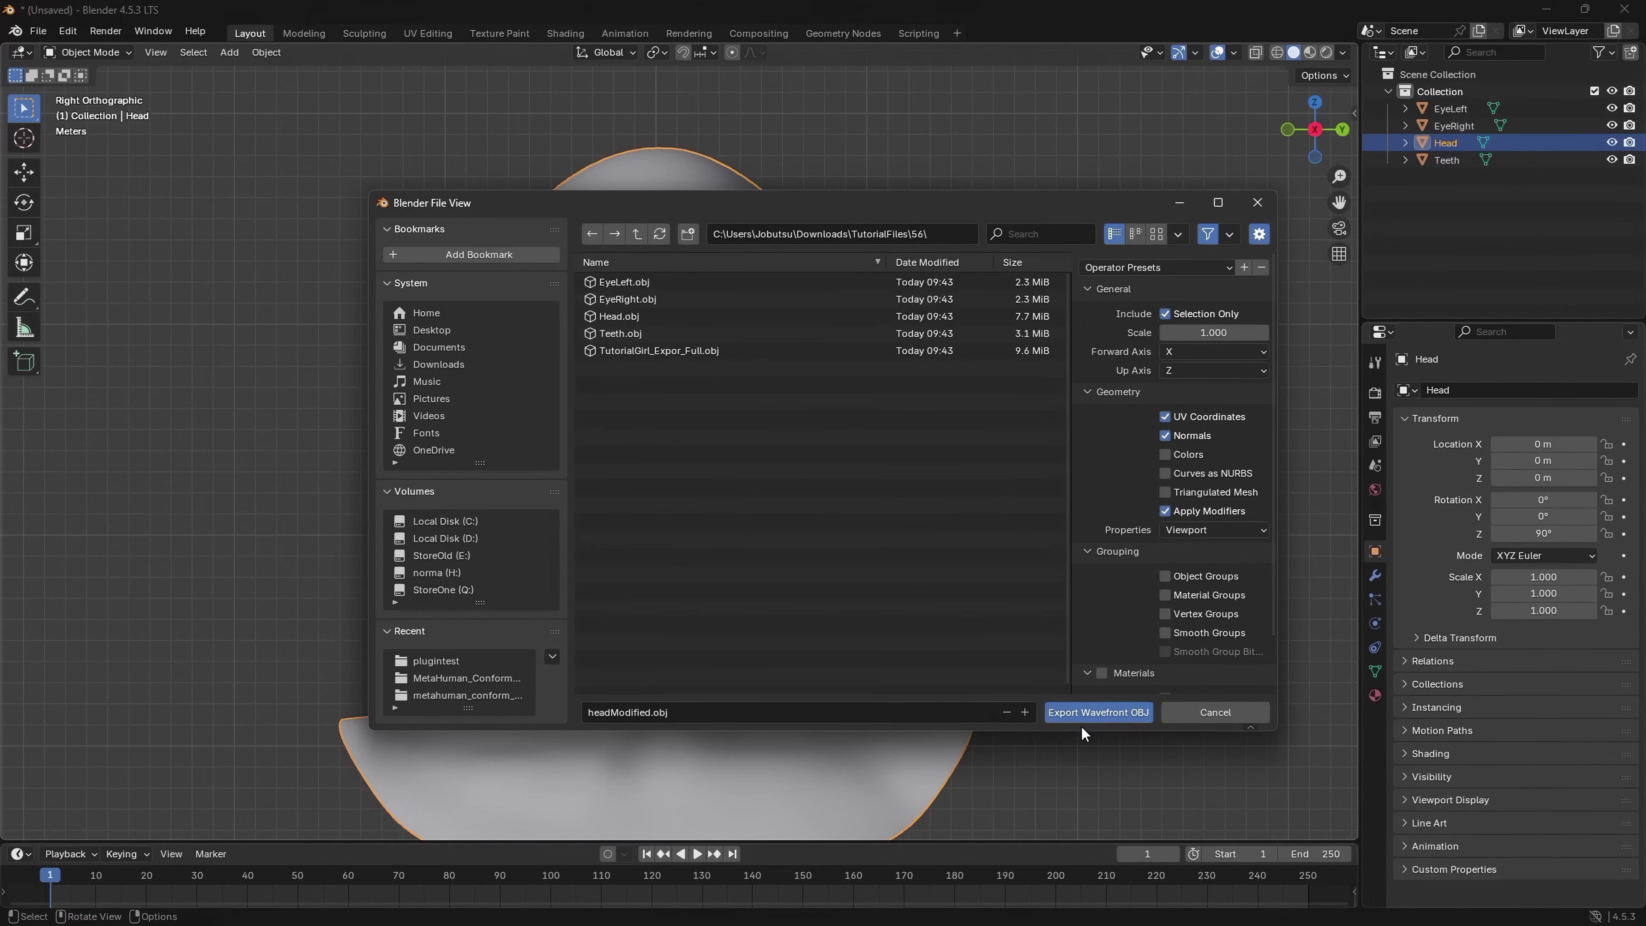
# Export headModified.obj, then drag it into Unreal's Tutorial content folder.
pyautogui.click(1054, 716)
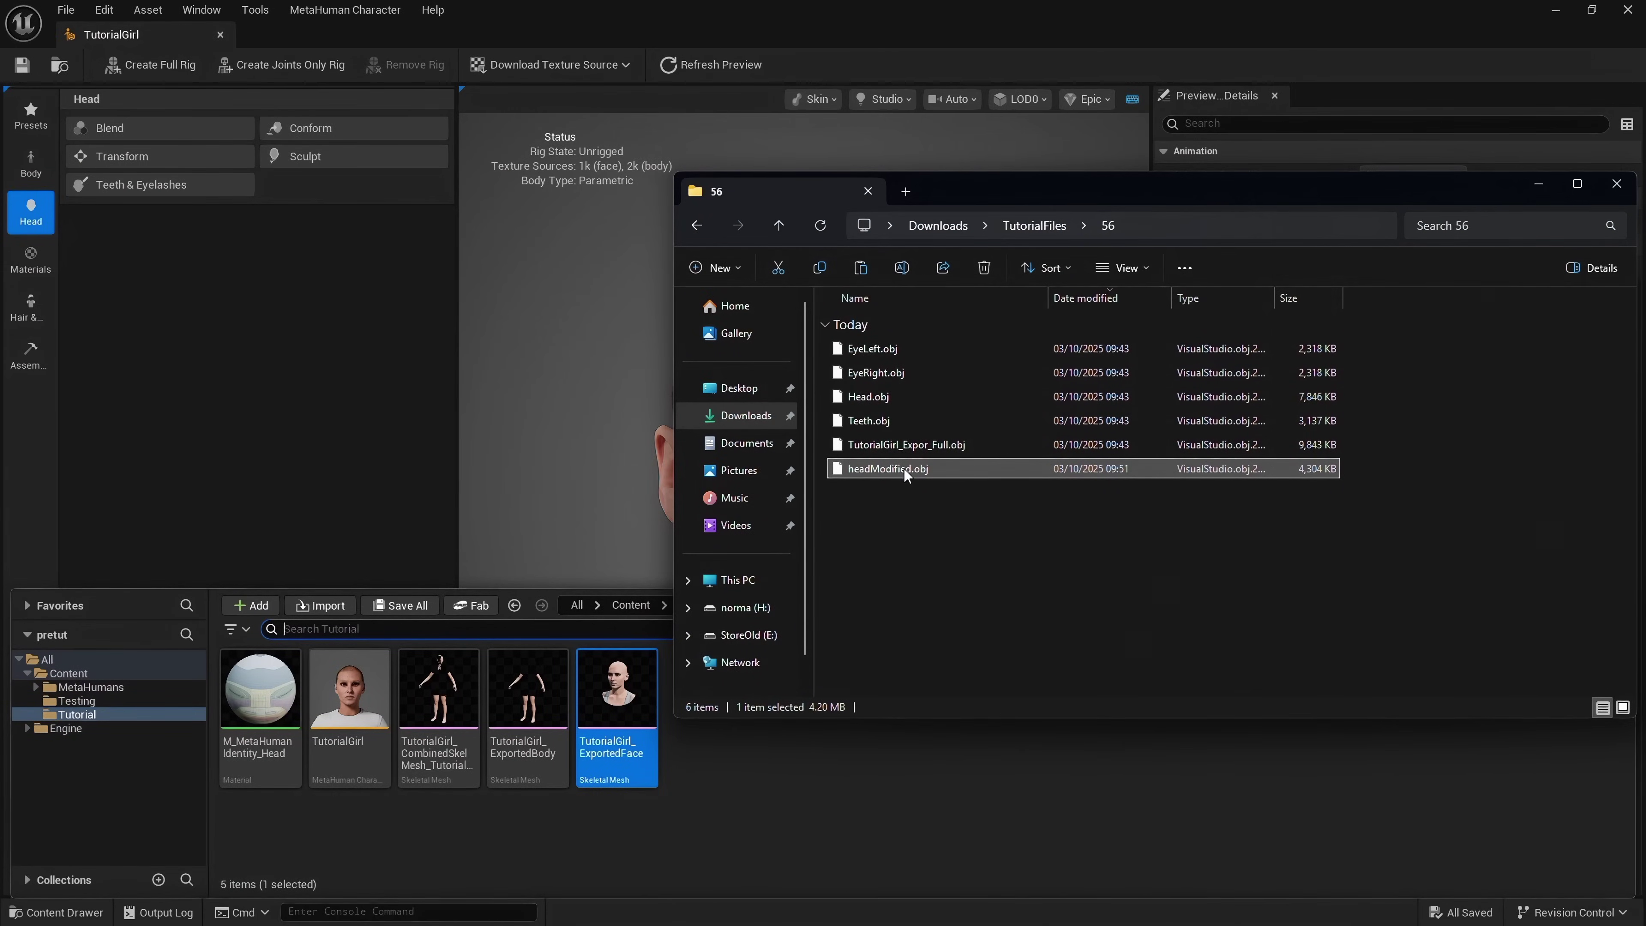
pyautogui.moveTo(904, 467); pyautogui.dragTo(895, 791)
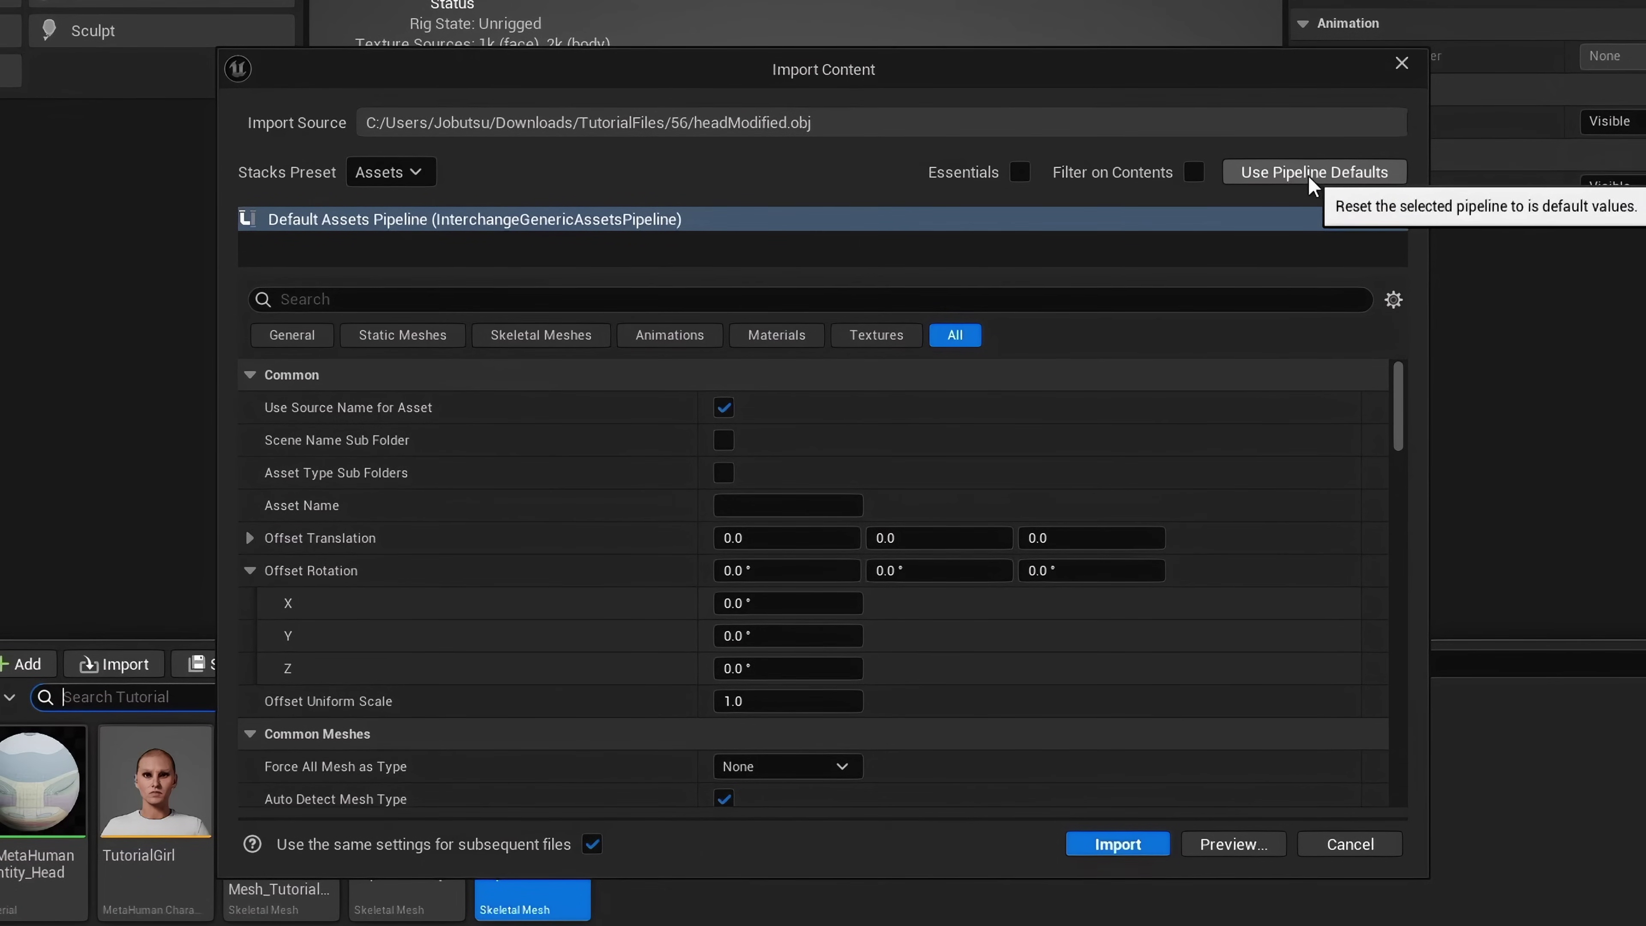
# Reset the import pipeline to defaults and enable Combine Static Meshes for headModified.obj.
pyautogui.click(1308, 175)
pyautogui.click(874, 310)
pyautogui.write('combine')
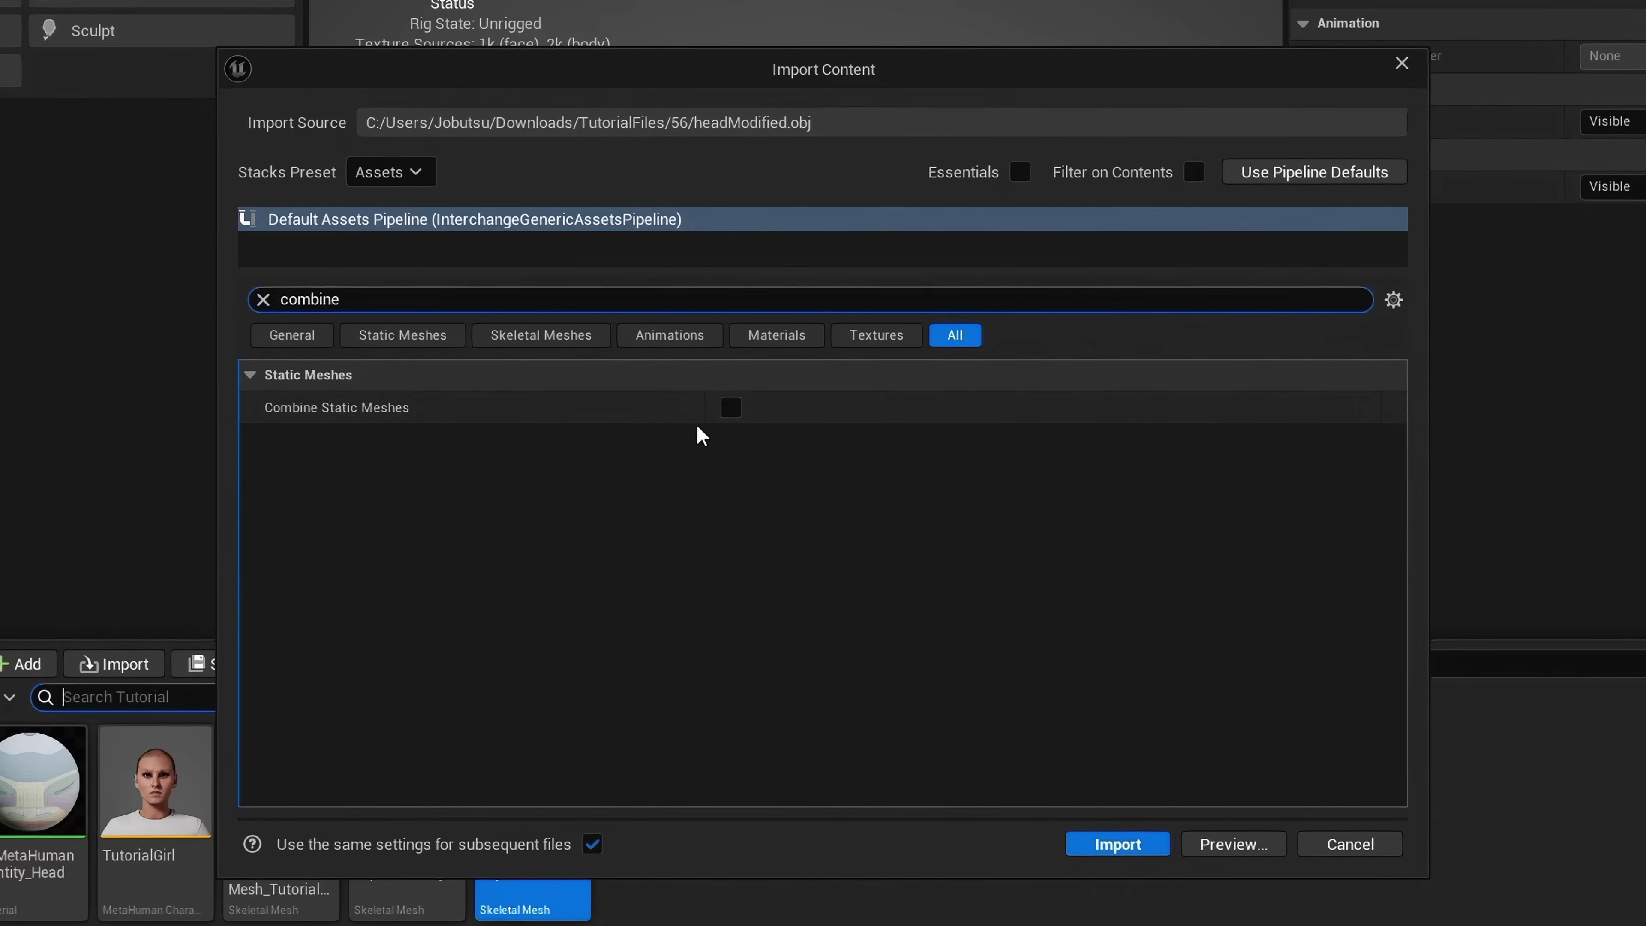
pyautogui.click(730, 409)
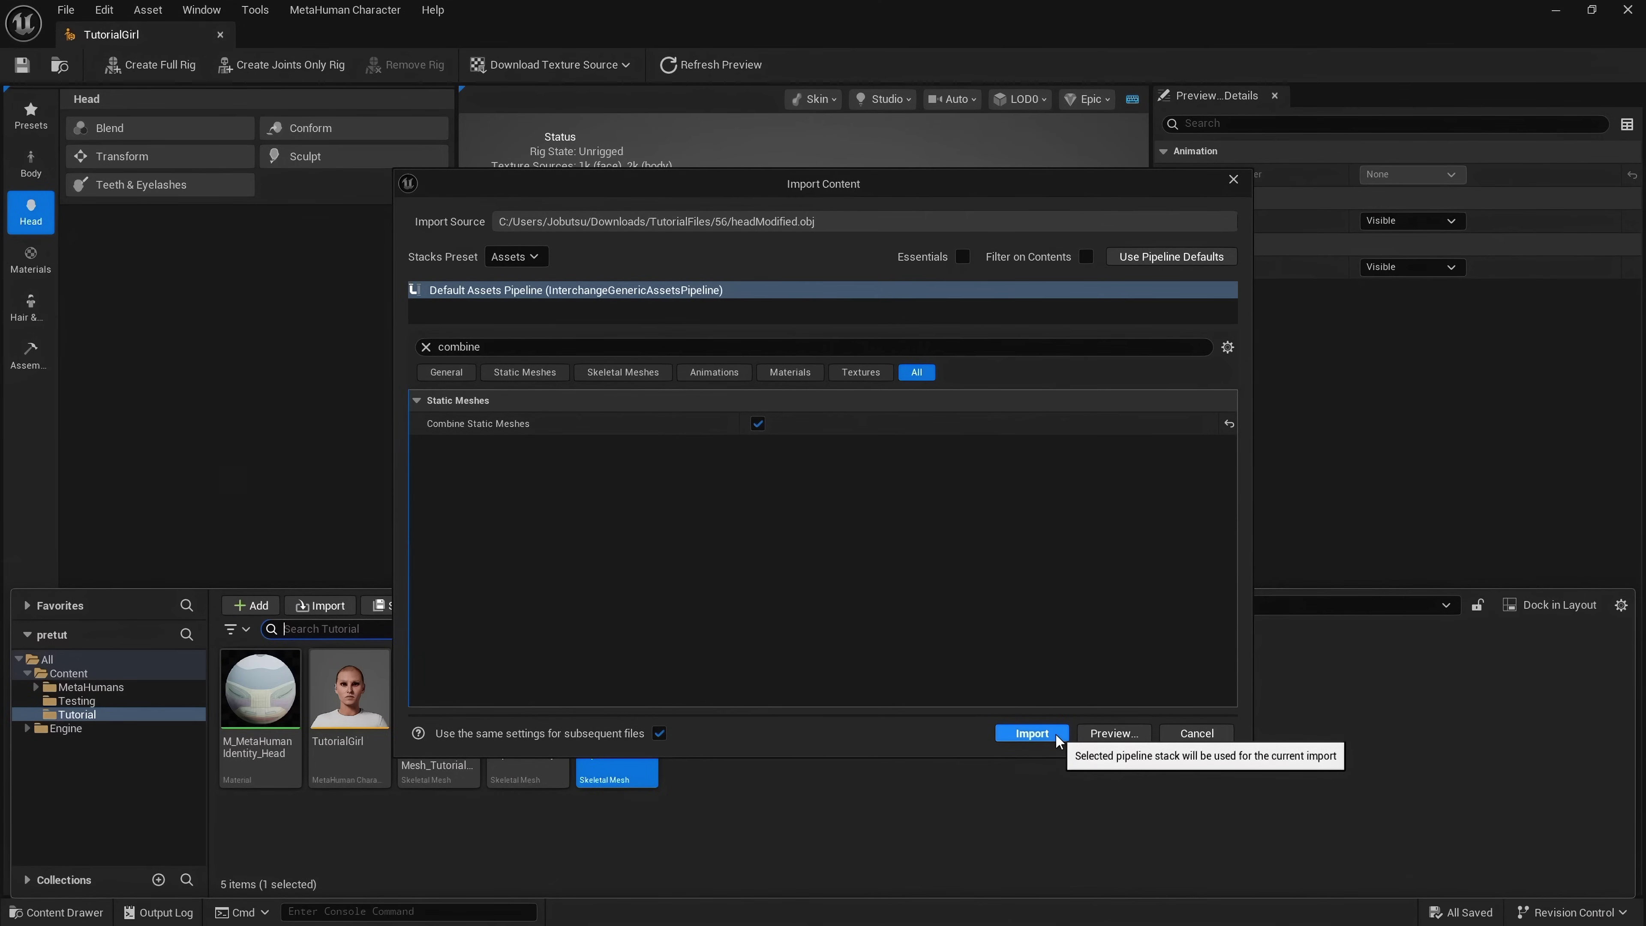
pyautogui.click(1056, 733)
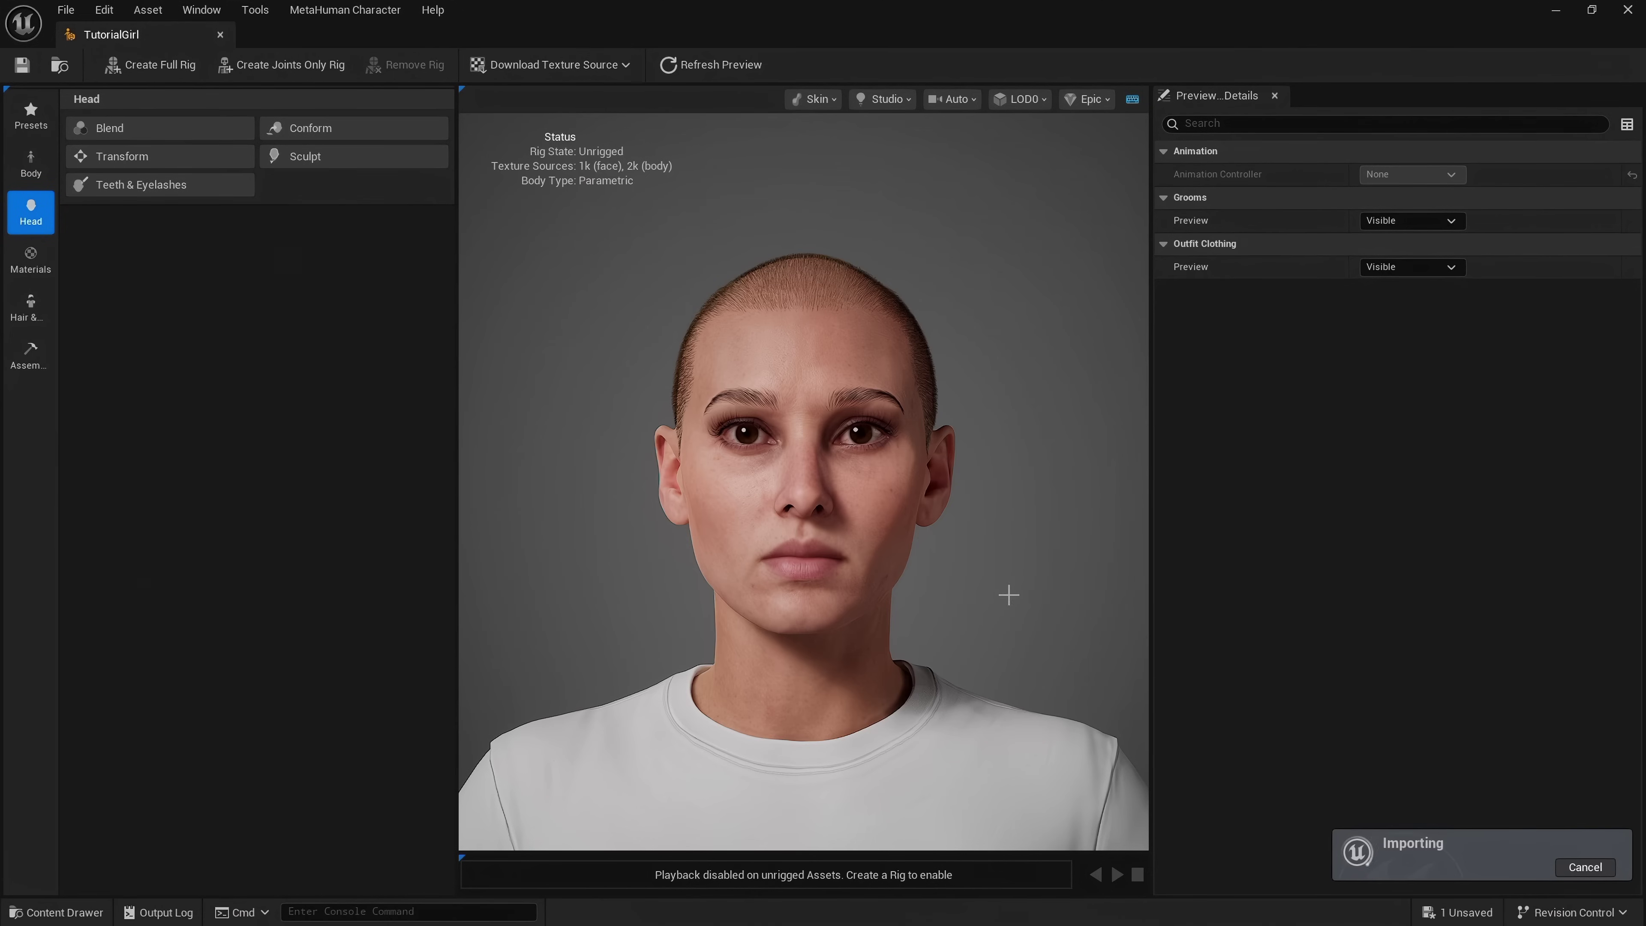
pyautogui.click(64, 913)
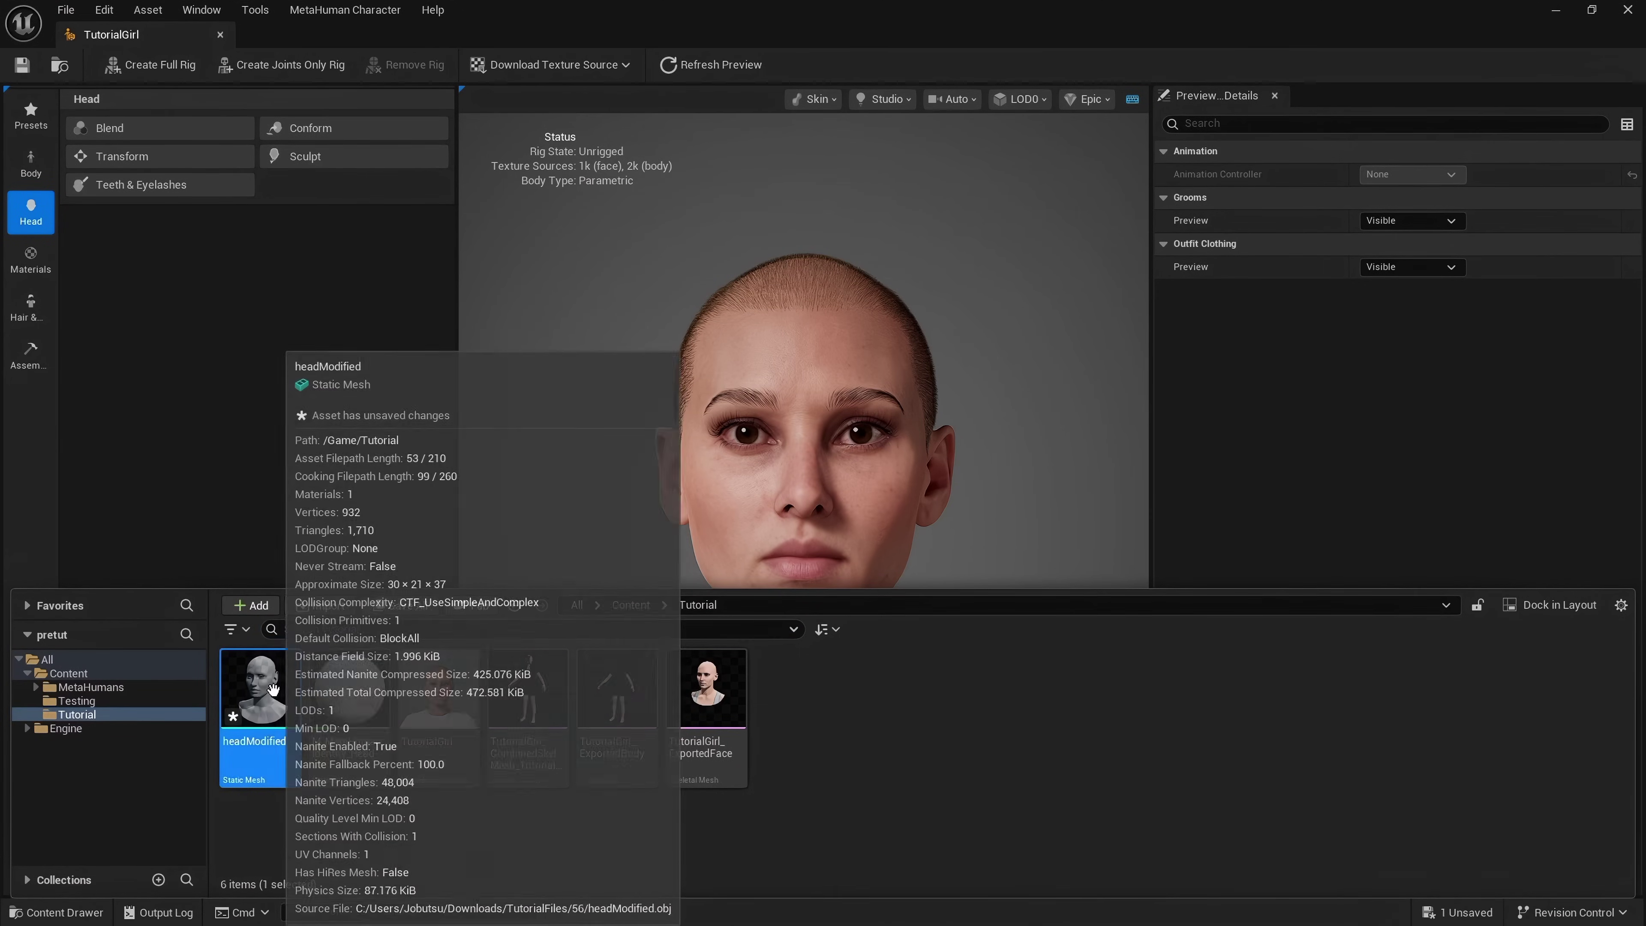
pyautogui.doubleClick(267, 703)
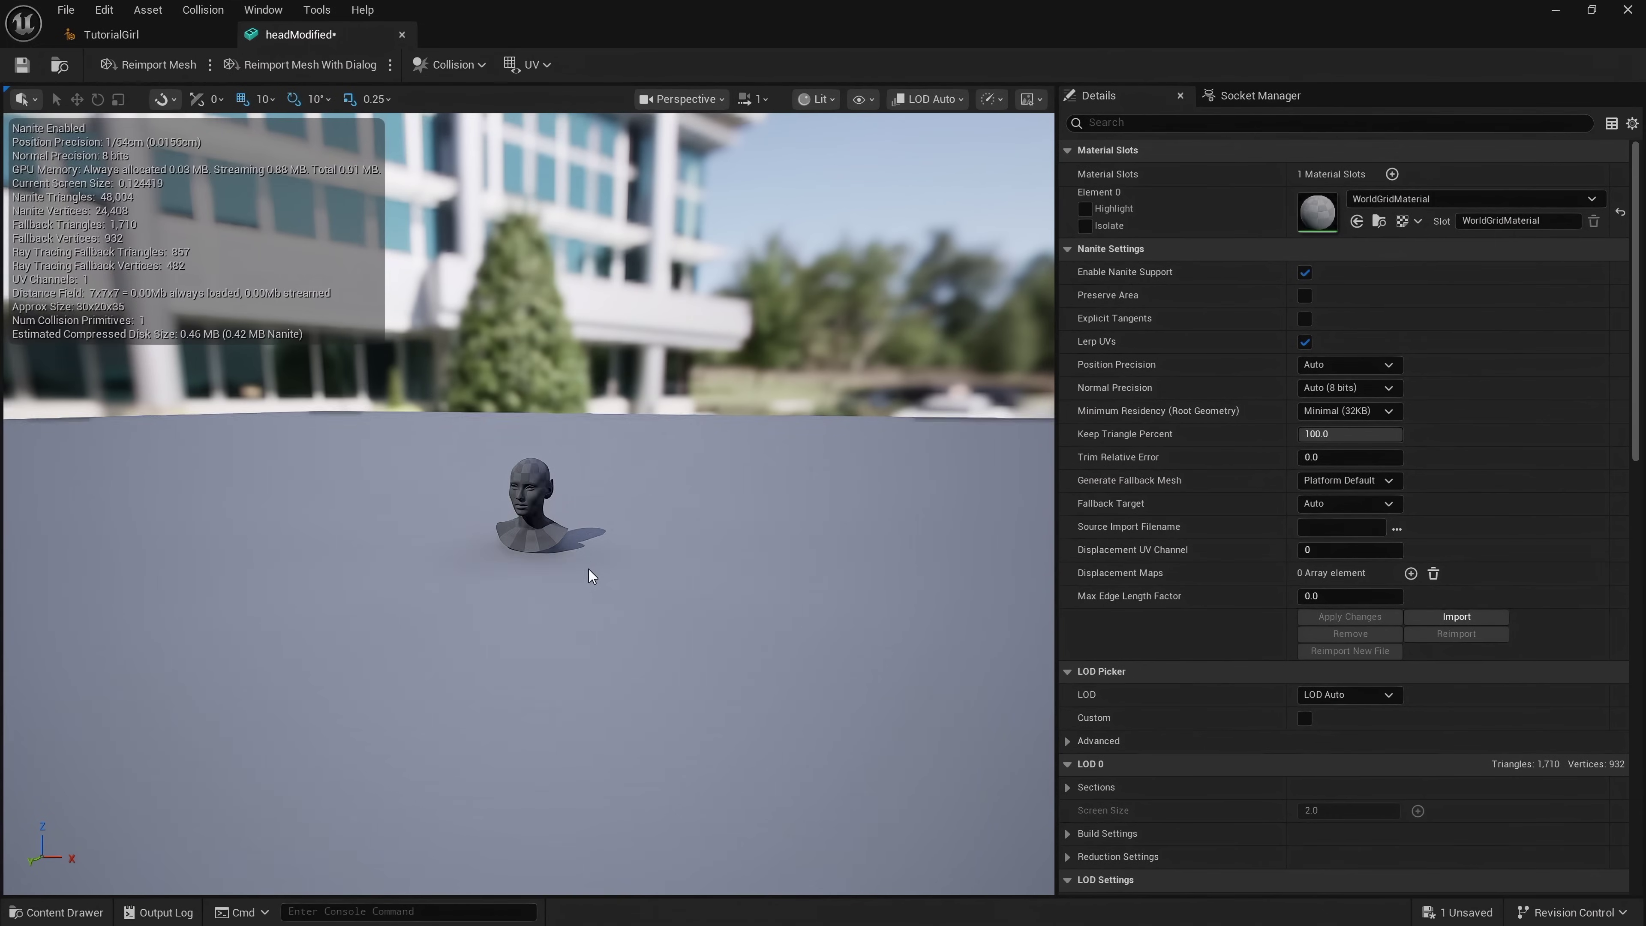
pyautogui.moveTo(588, 574); pyautogui.dragTo(441, 584)
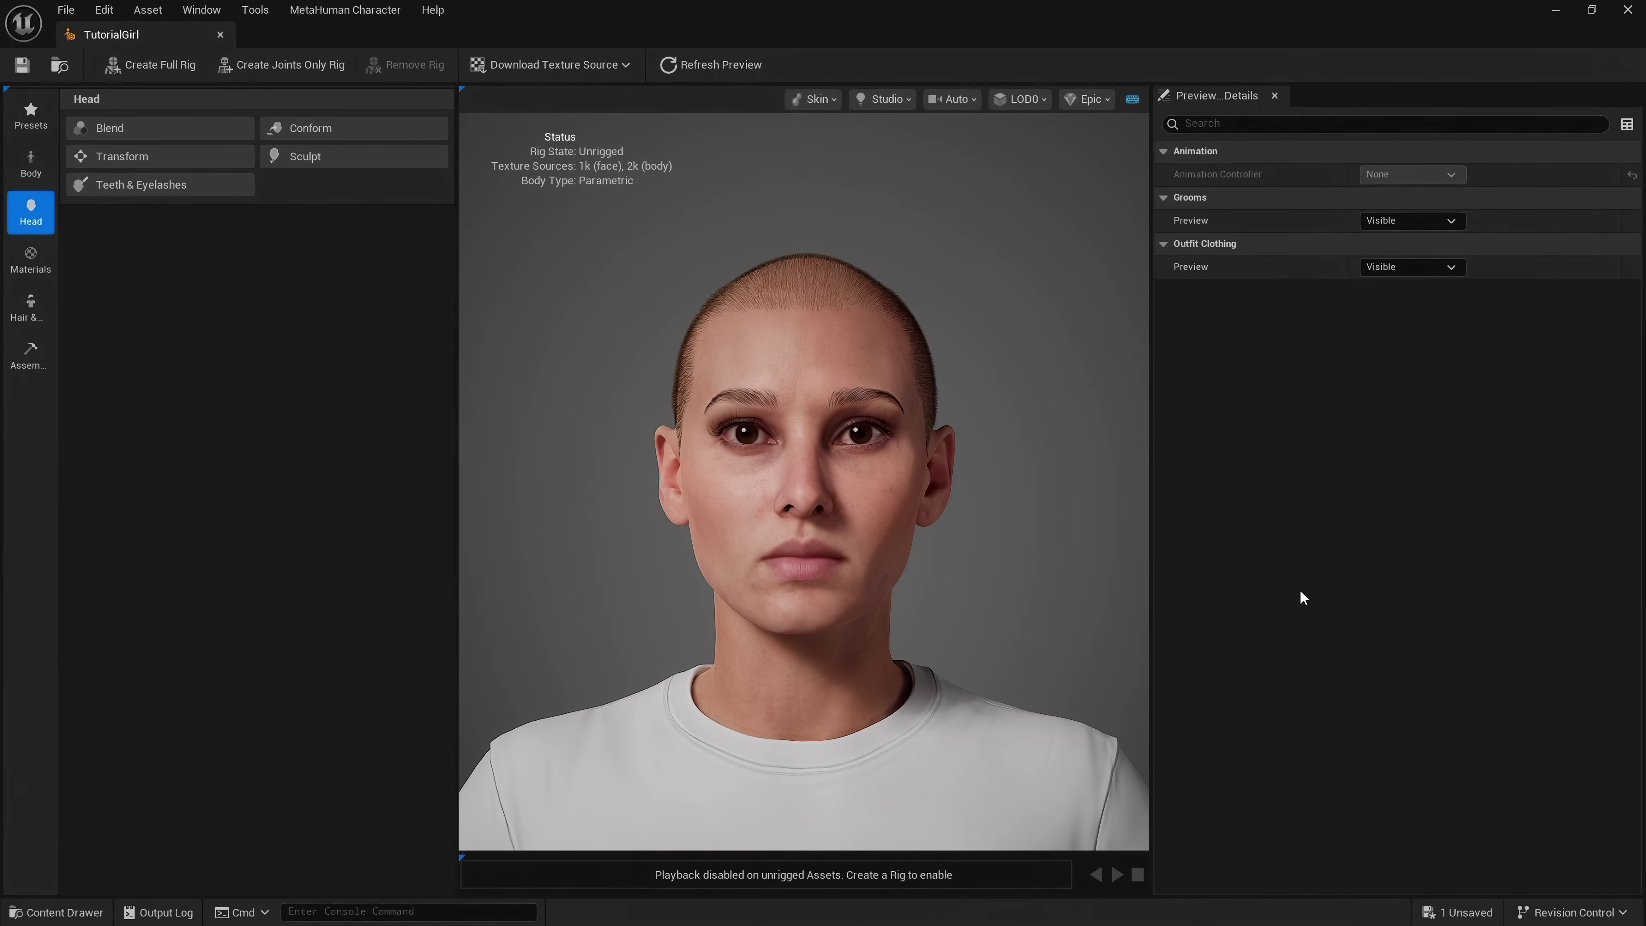
# Choose Conform From Template for the TutorialGirl head, using headModified as the mesh.
pyautogui.click(311, 130)
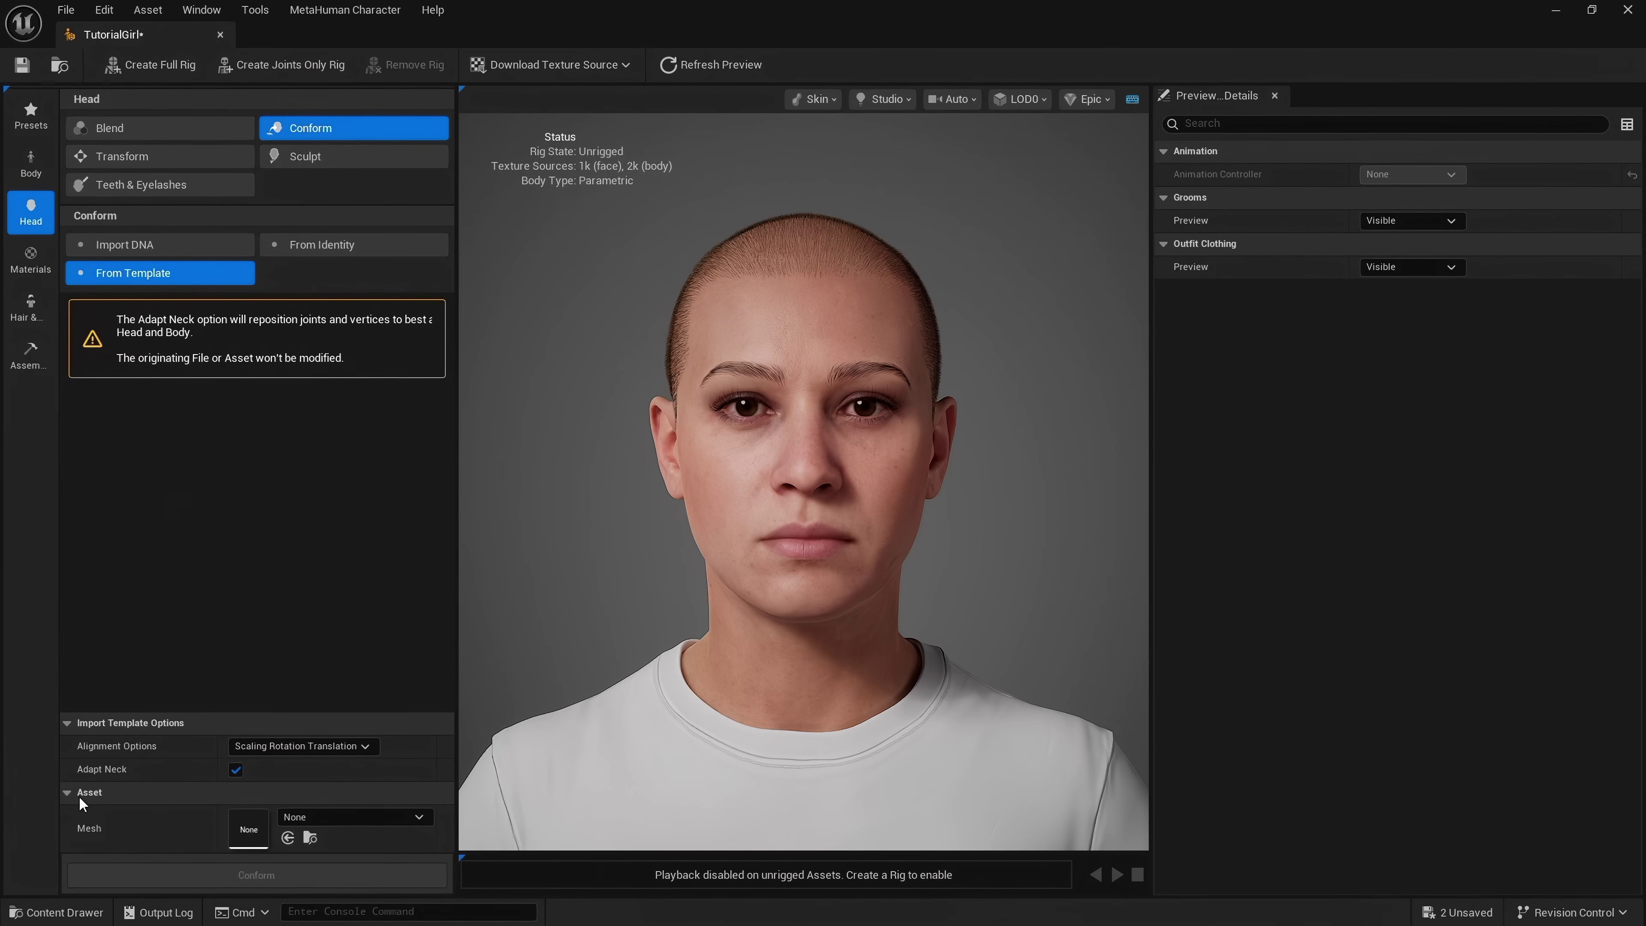
pyautogui.click(329, 818)
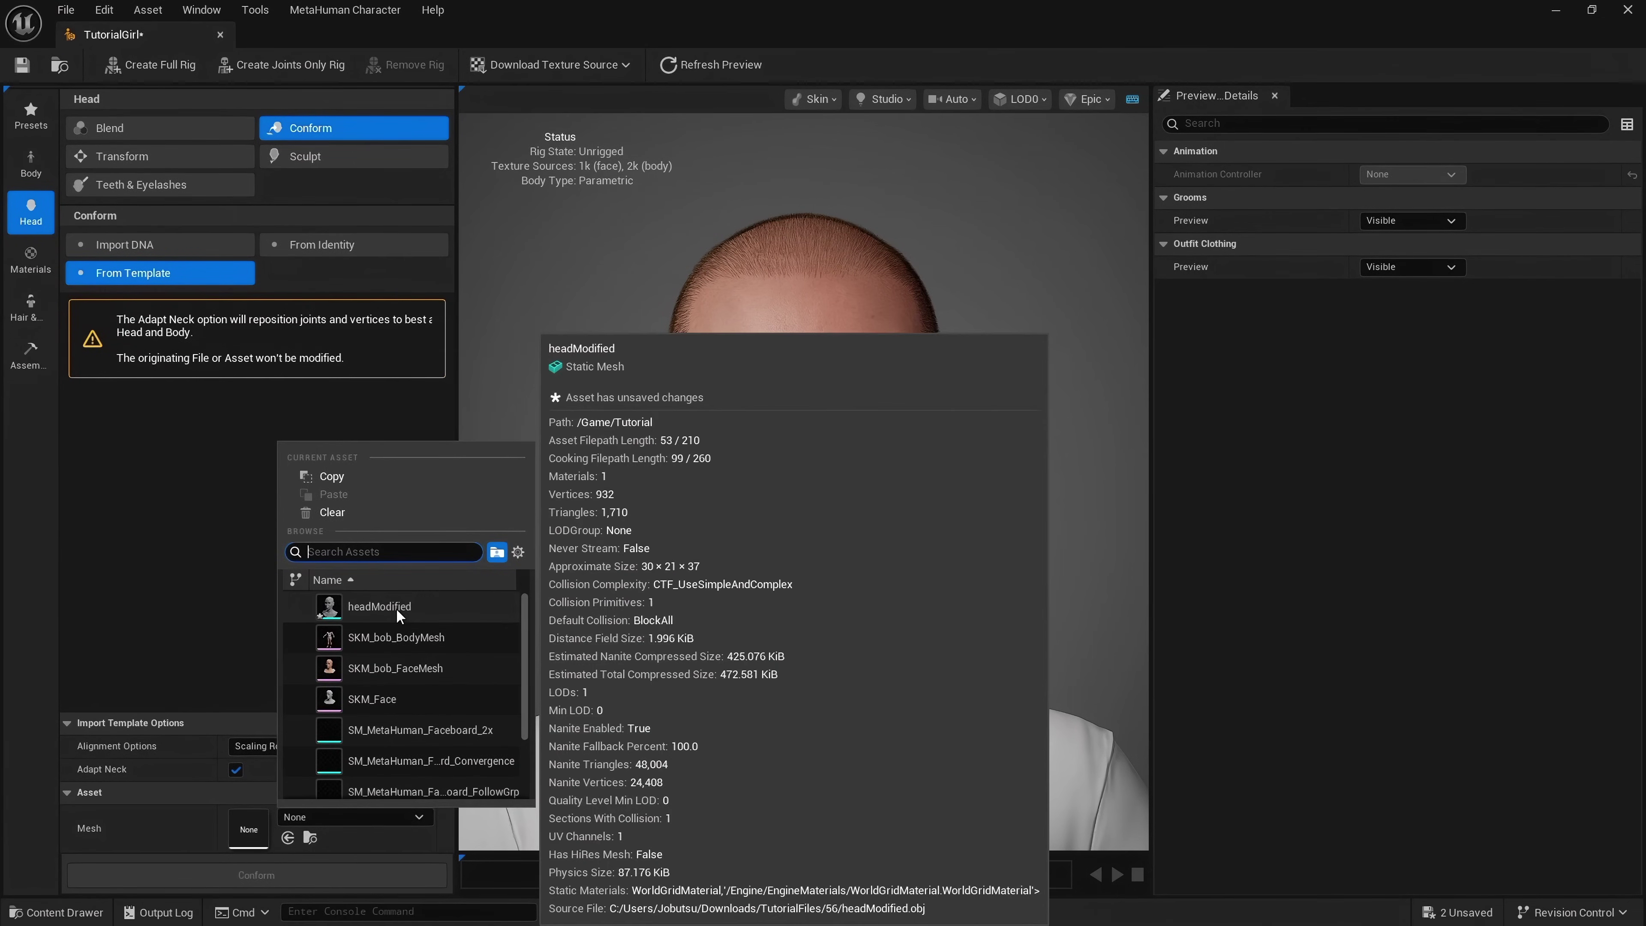
pyautogui.click(396, 608)
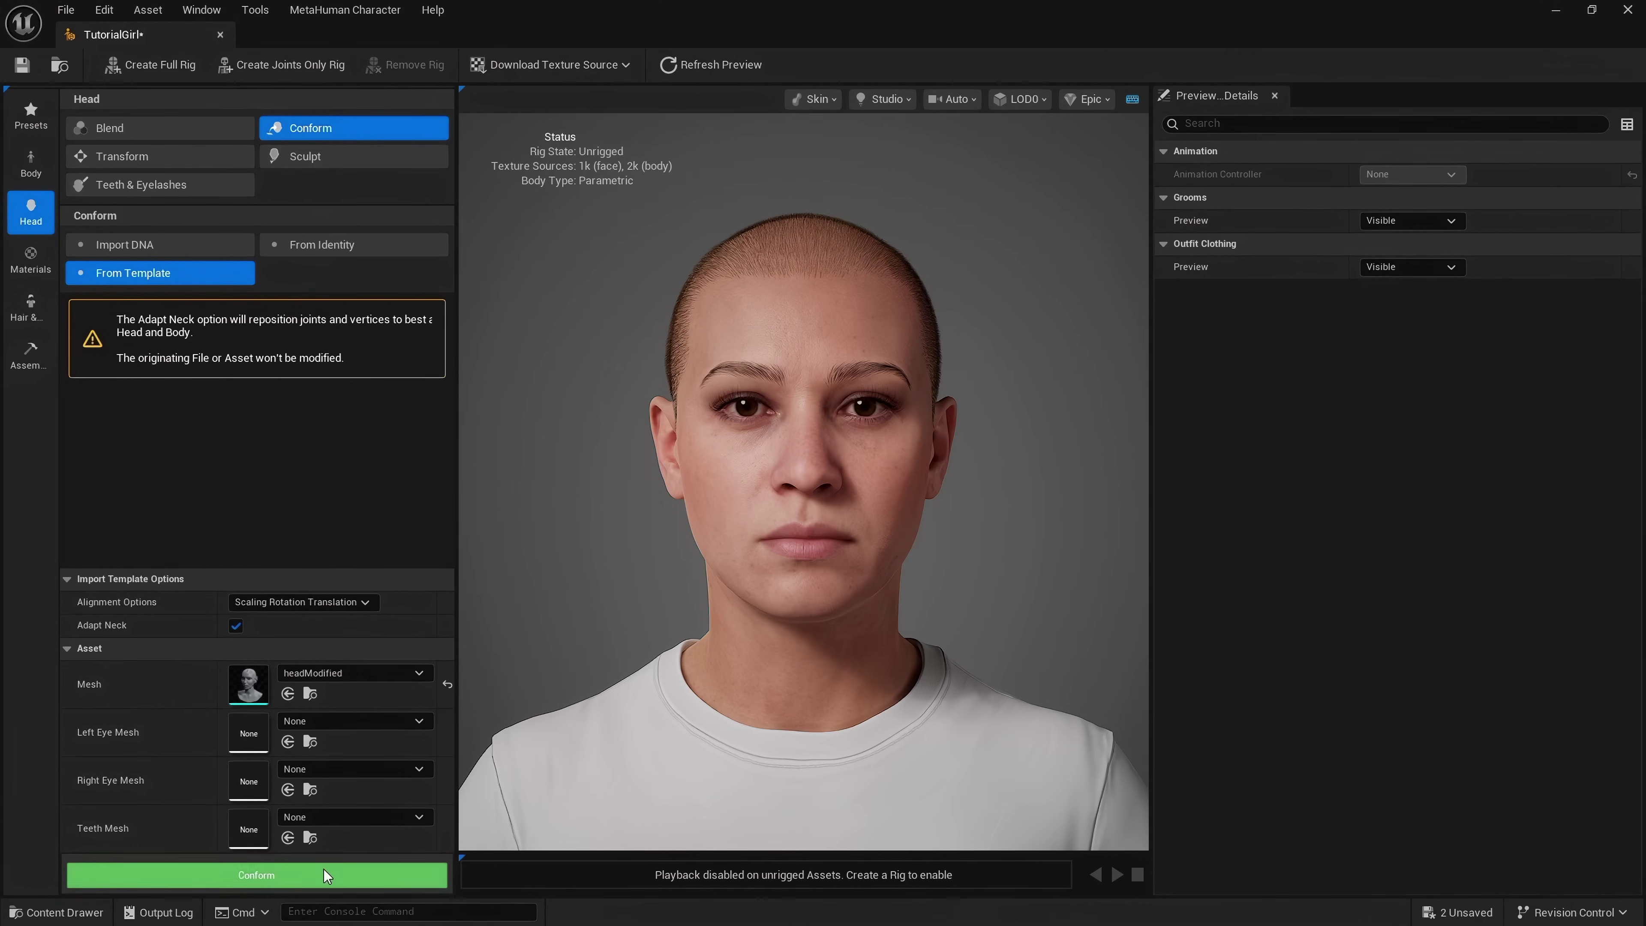
# Conform the TutorialGirl head to headModified and return to the Main level's Tutorial folder.
pyautogui.click(306, 875)
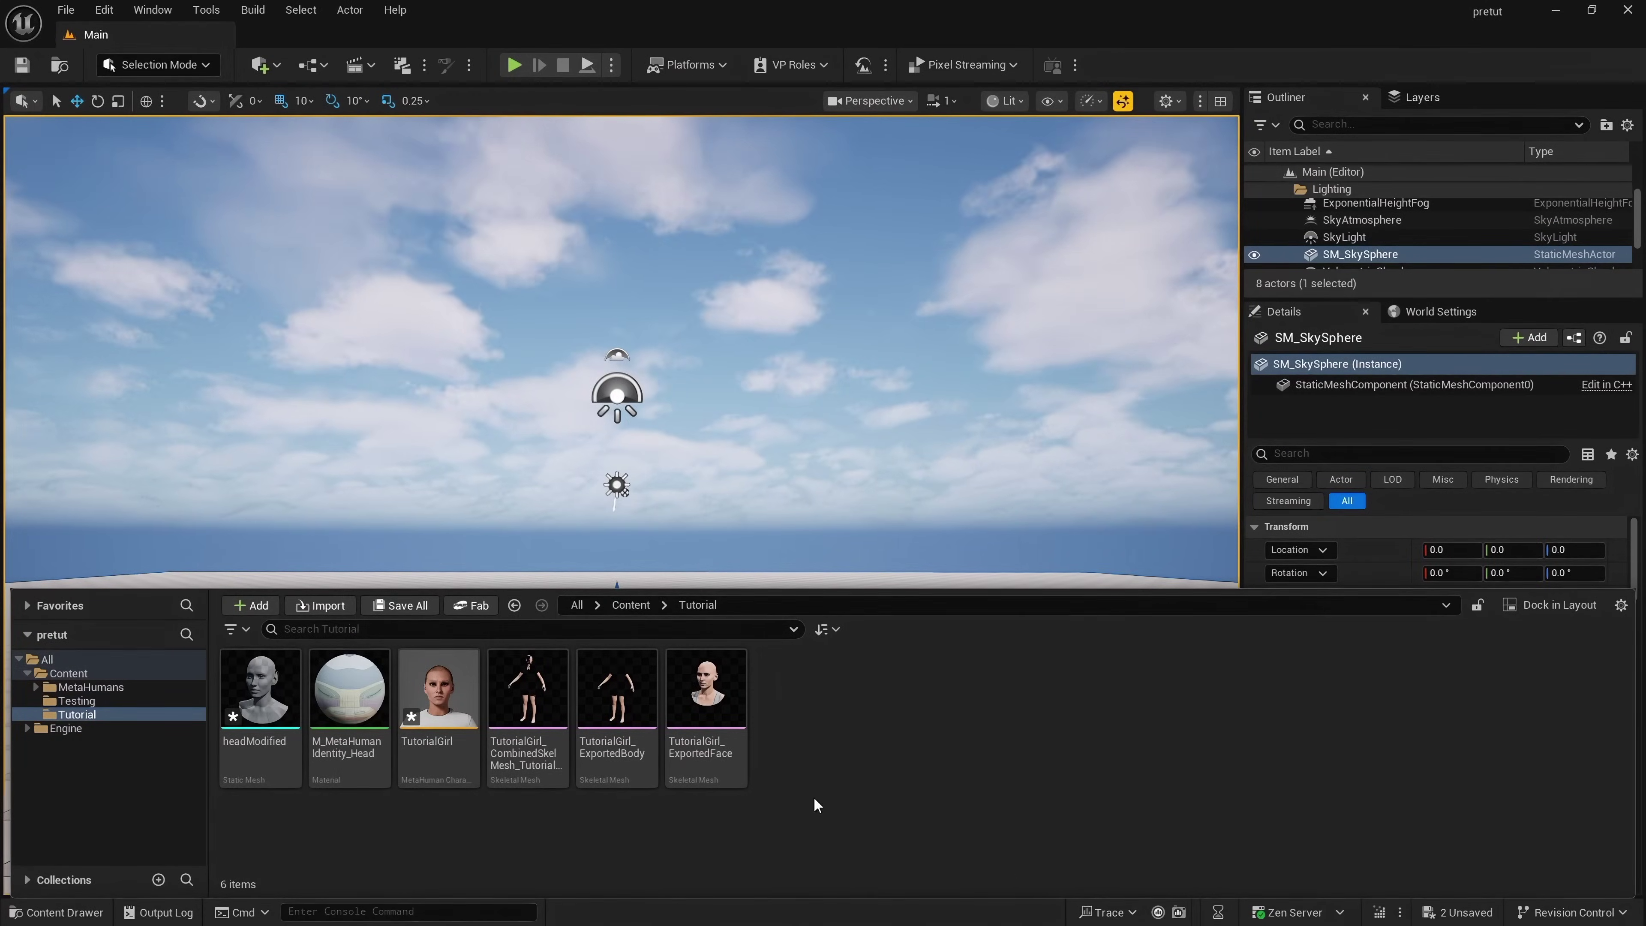
pyautogui.moveTo(738, 743)
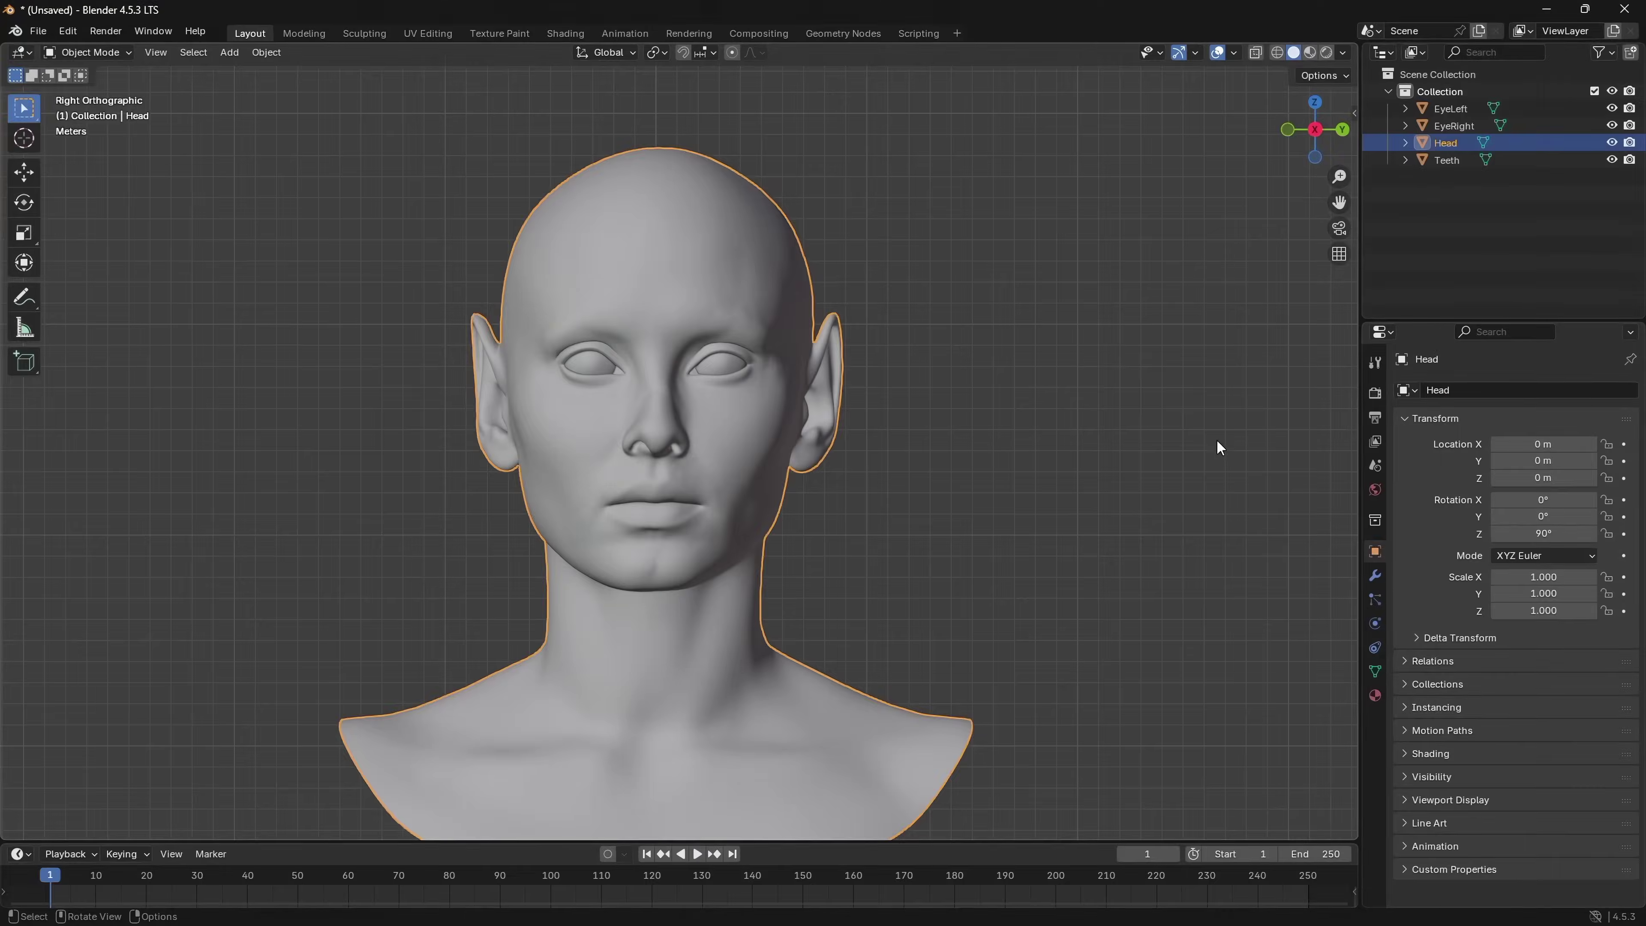
# Delete the old head, eyes and teeth objects from the Blender scene.
pyautogui.click(1219, 446)
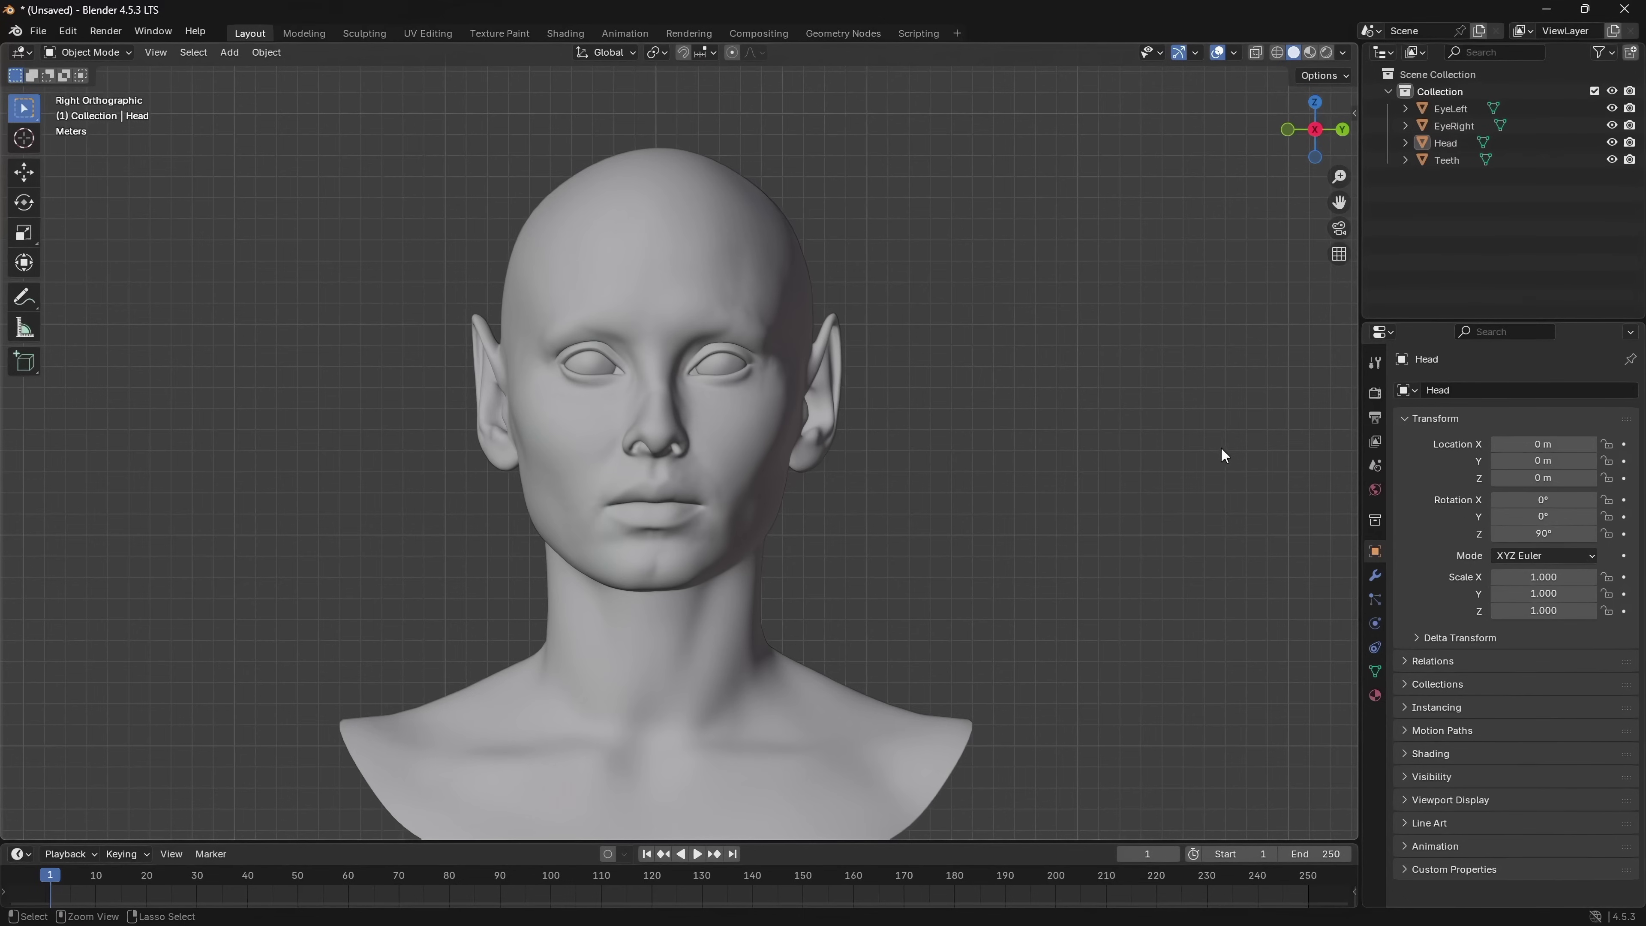
pyautogui.hotkey('shift', 'g')
pyautogui.click(1187, 465)
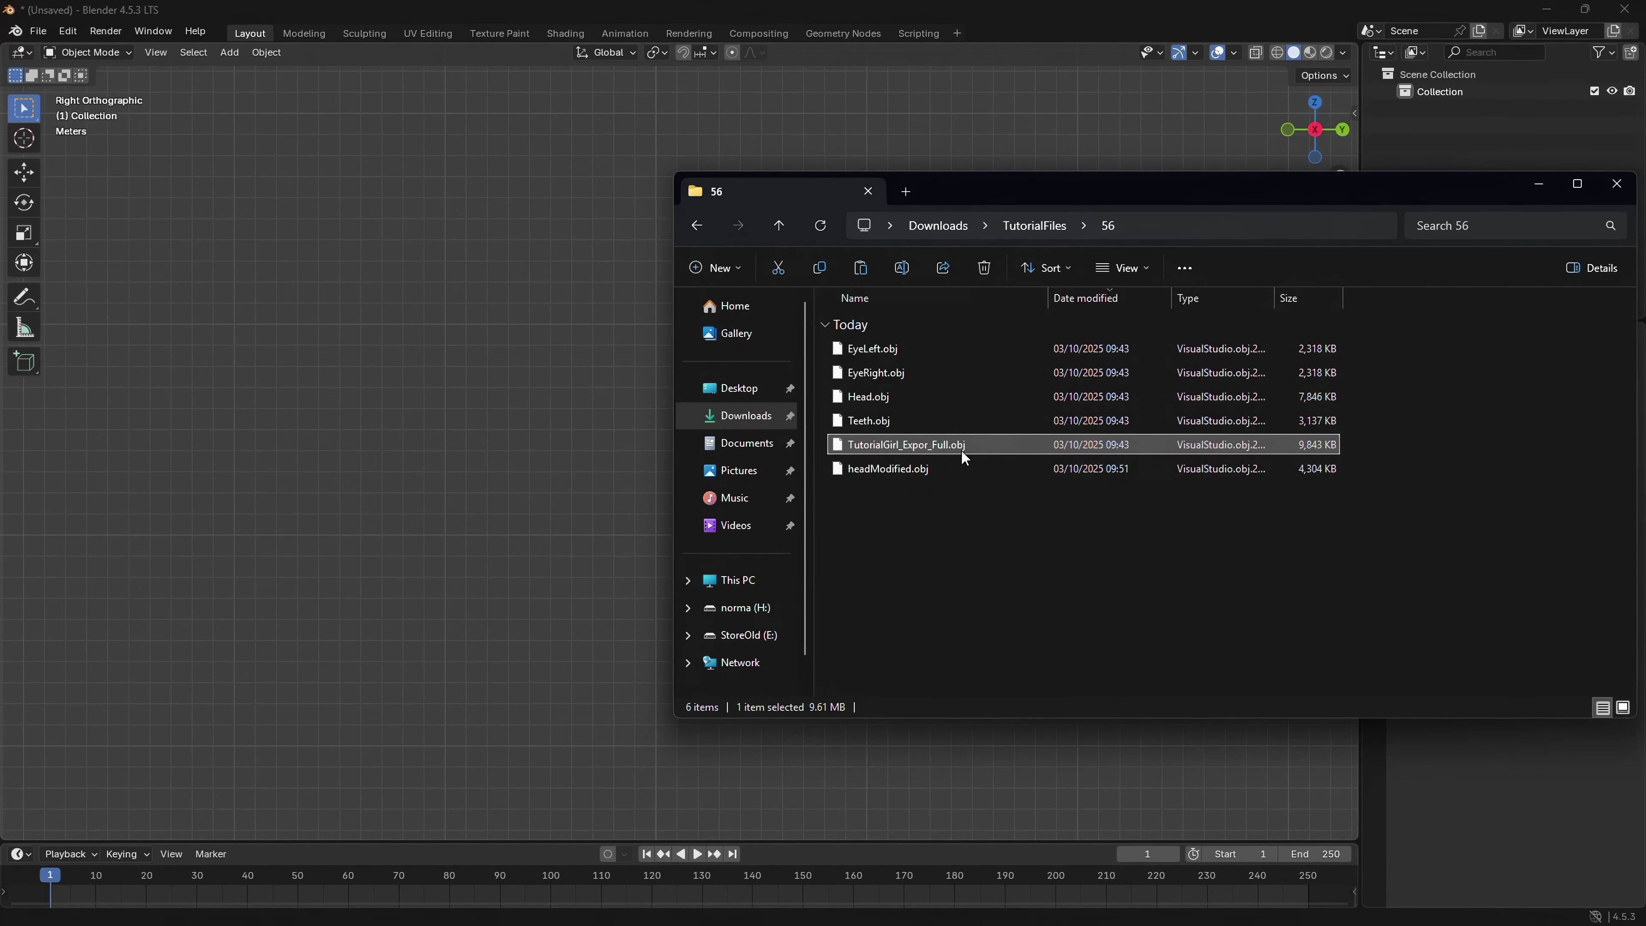
# Import TutorialGirl_Expor_Full.obj, select the new head mesh and switch to sculpting it.
pyautogui.moveTo(944, 445); pyautogui.dragTo(485, 454)
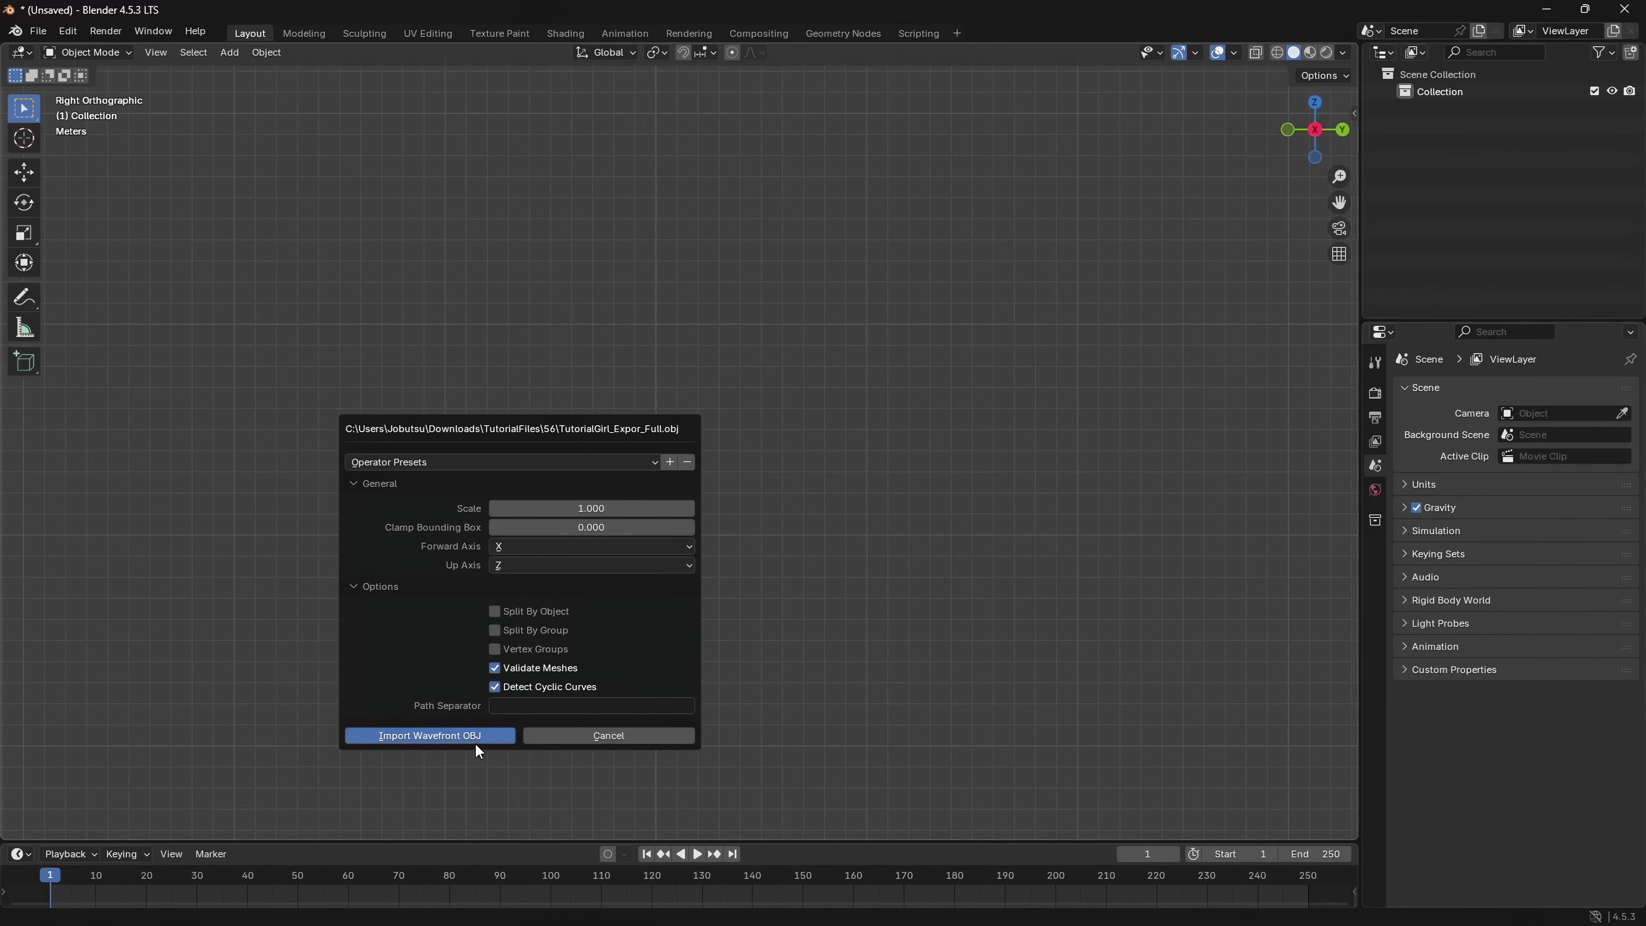
pyautogui.click(477, 738)
pyautogui.scroll(2, 966, 534)
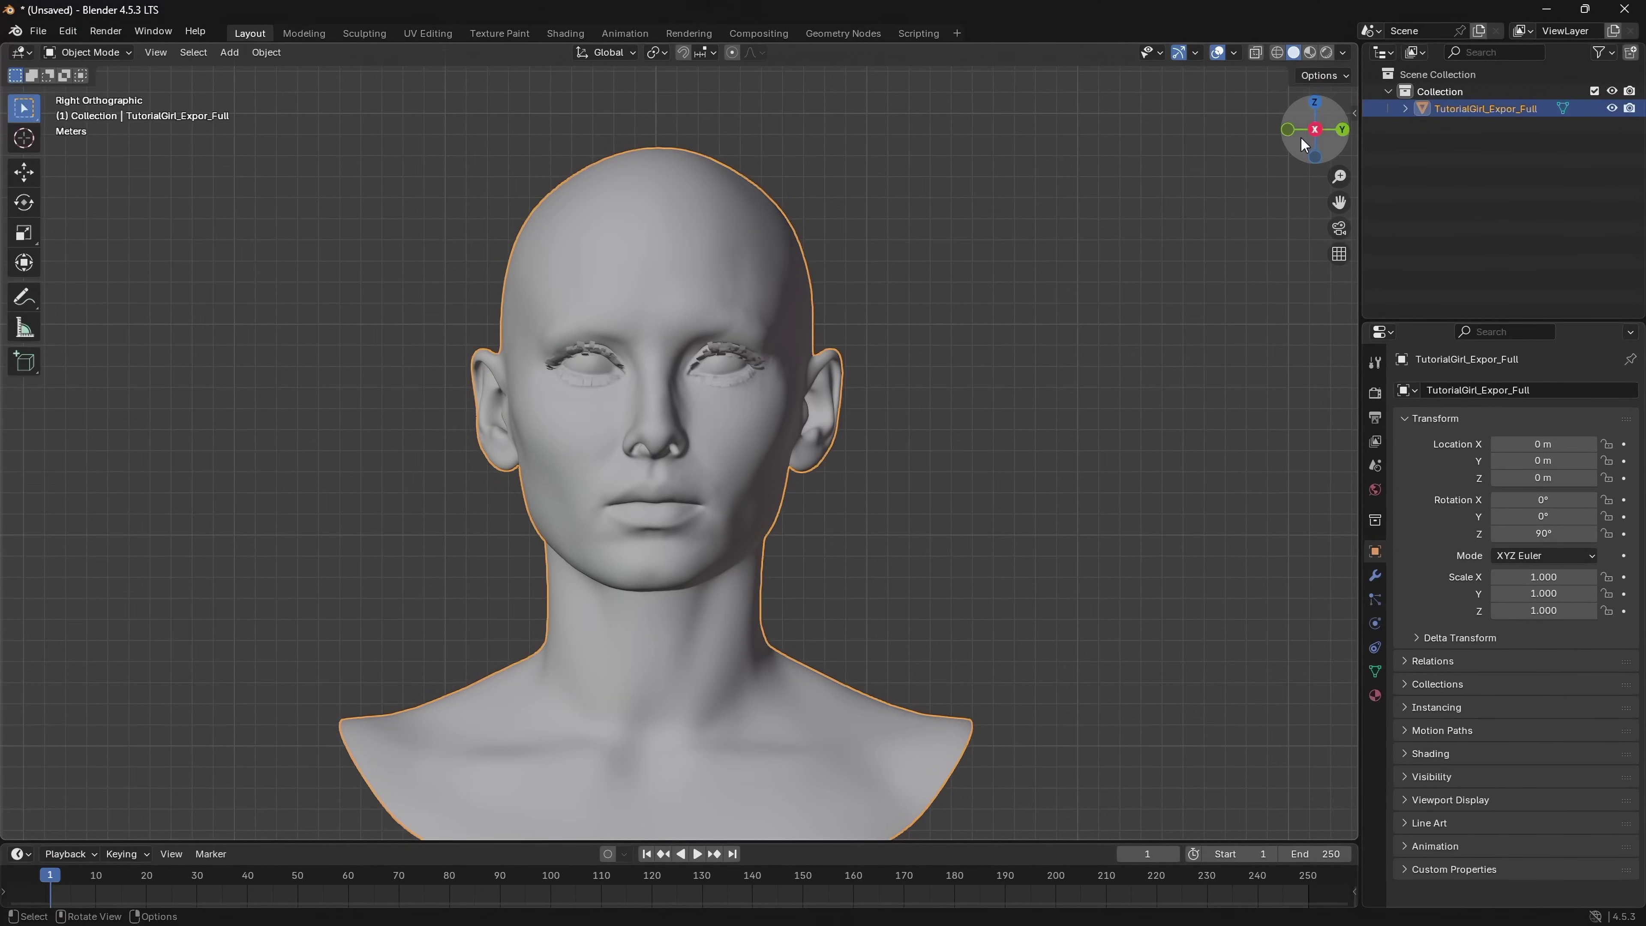
pyautogui.moveTo(1301, 136)
pyautogui.mouseDown()
pyautogui.moveTo(1251, 139)
pyautogui.moveTo(1309, 149)
pyautogui.mouseUp()
pyautogui.click(1103, 253)
pyautogui.click(634, 228)
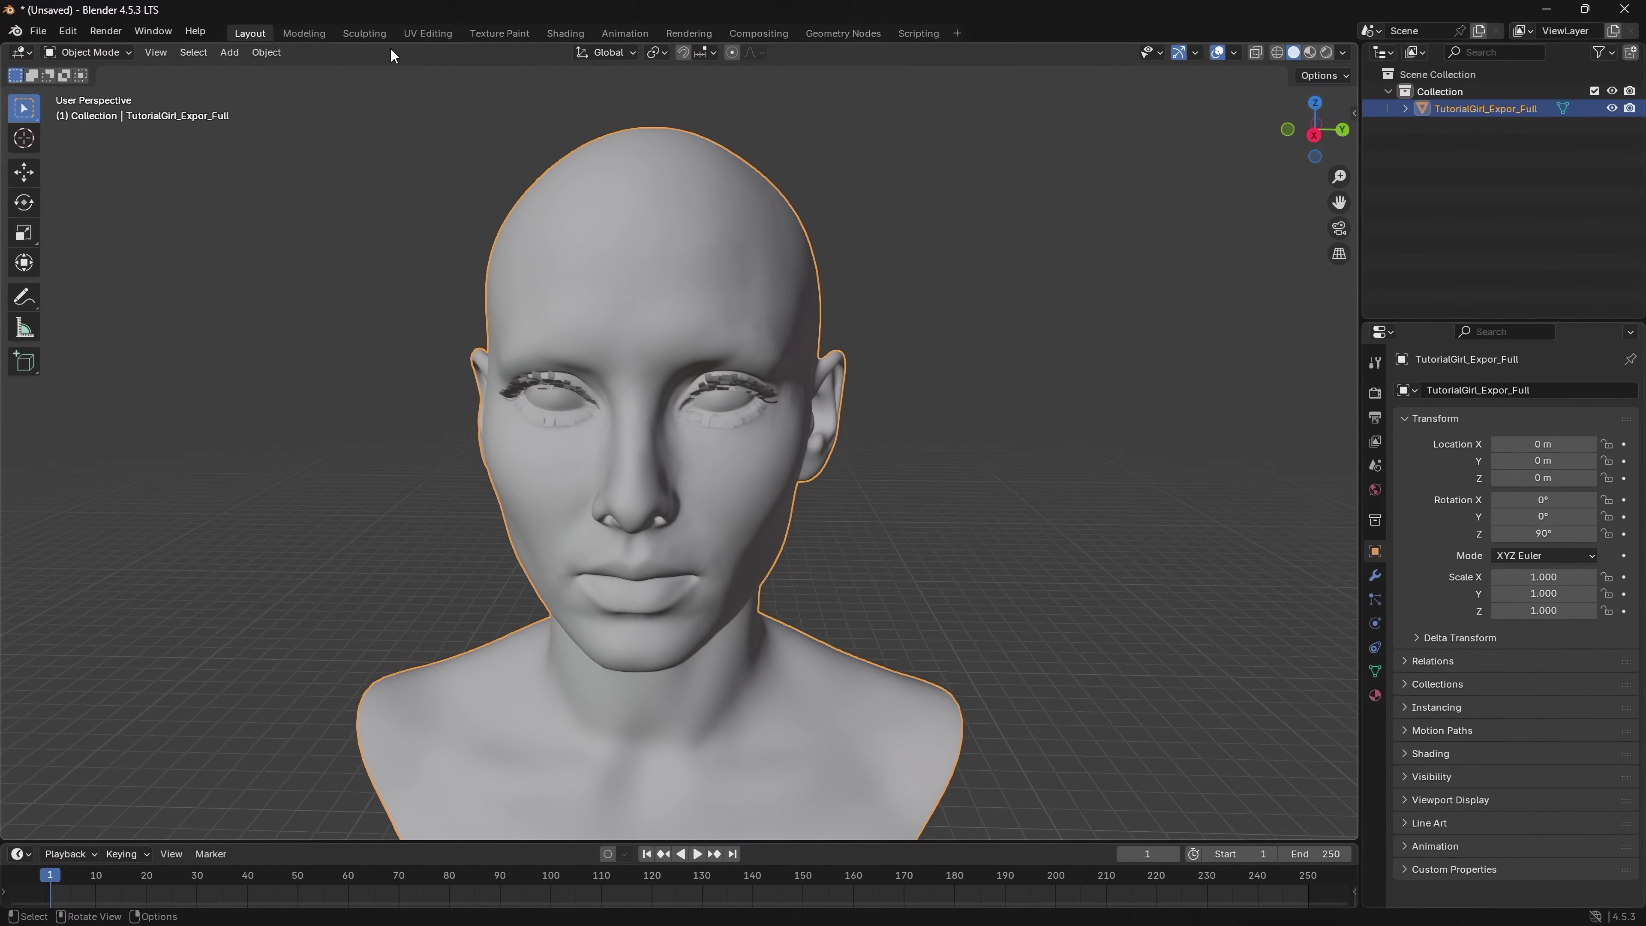
pyautogui.click(365, 33)
# Orbit around the TutorialGirl_Expor_Full head to check the pointed elf ears from front, profile and three-quarter views.
pyautogui.scroll(-1, 900, 496)
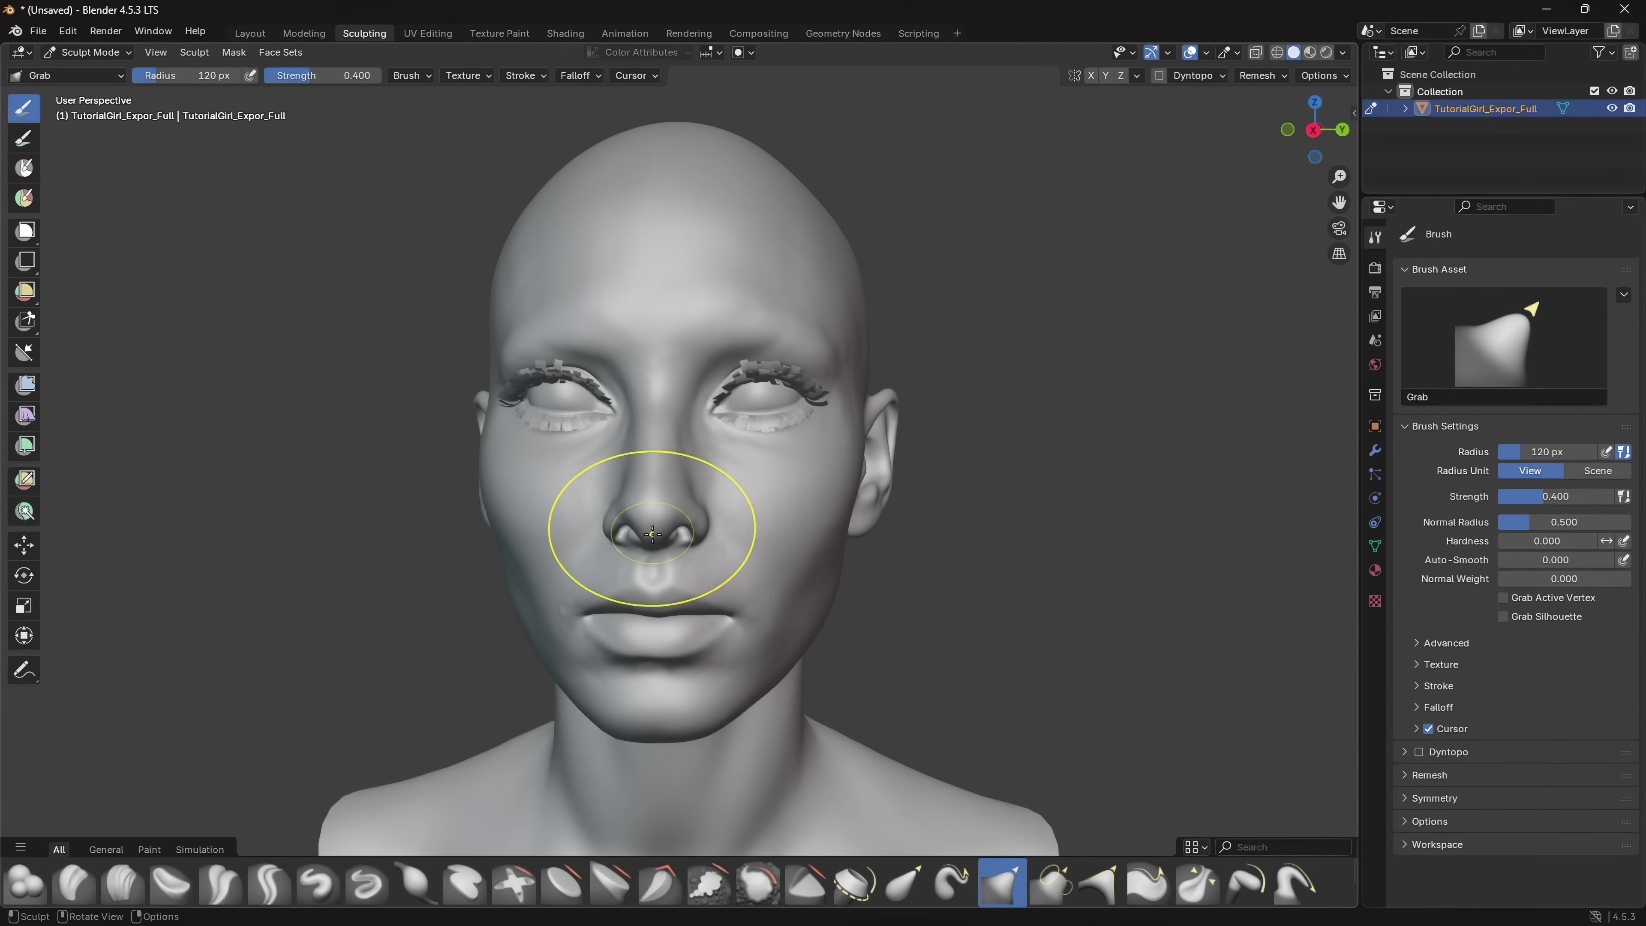
pyautogui.moveTo(1316, 126)
pyautogui.mouseDown()
pyautogui.moveTo(1280, 133)
pyautogui.moveTo(1341, 184)
pyautogui.mouseUp()
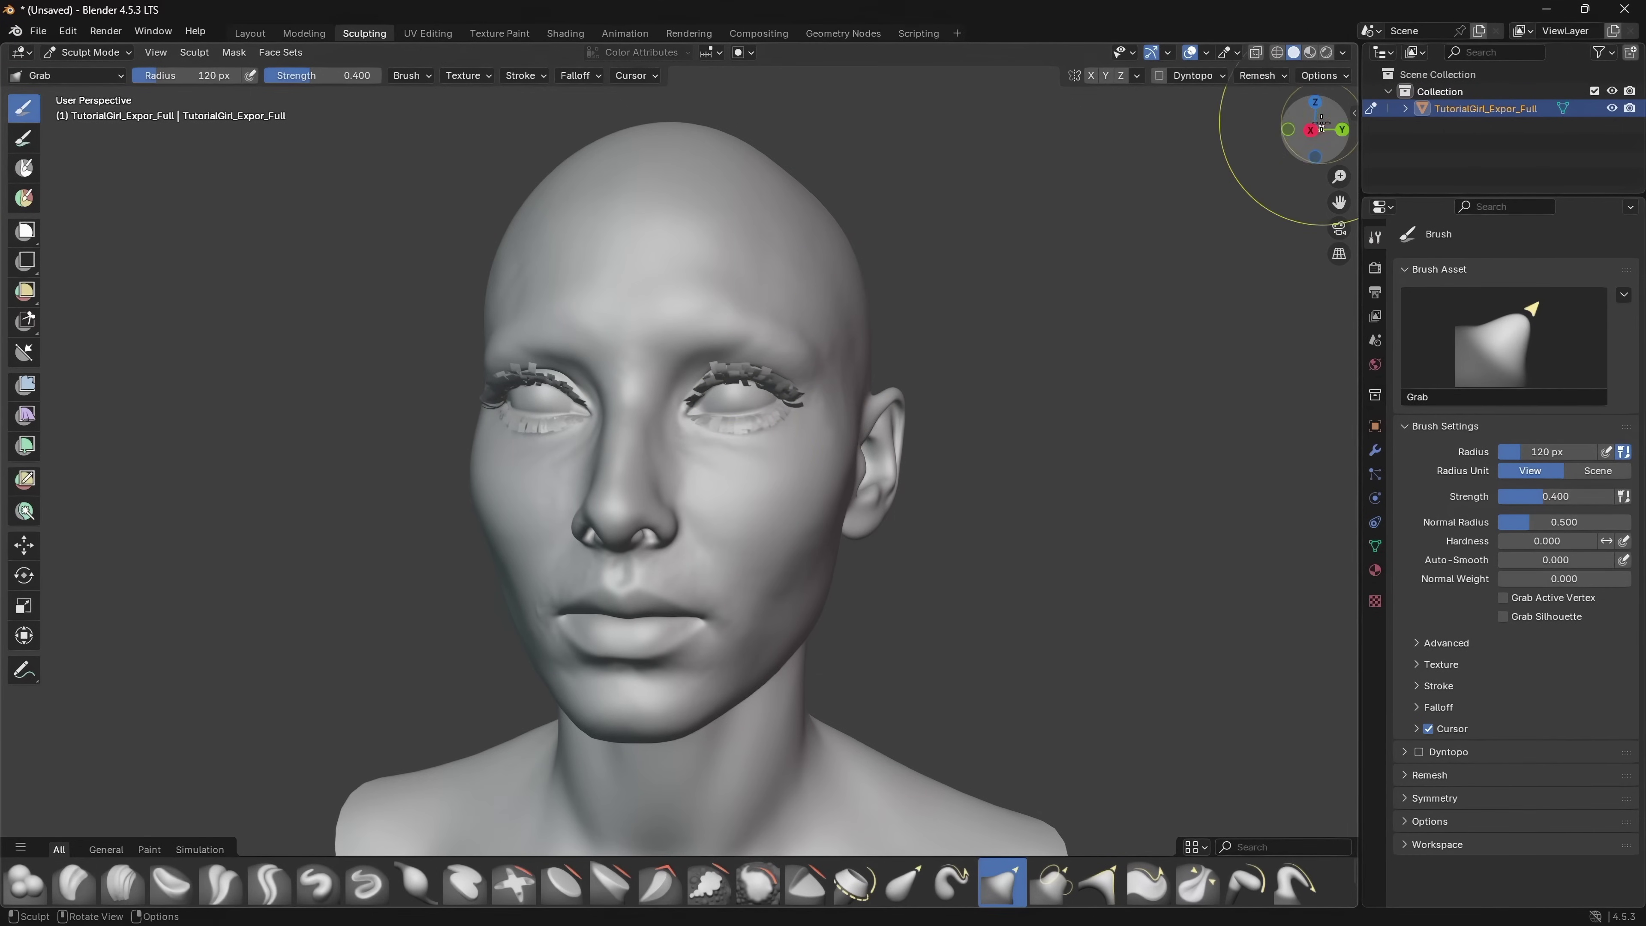
pyautogui.moveTo(1316, 127)
pyautogui.mouseDown()
pyautogui.moveTo(1290, 130)
pyautogui.moveTo(1326, 133)
pyautogui.mouseUp()
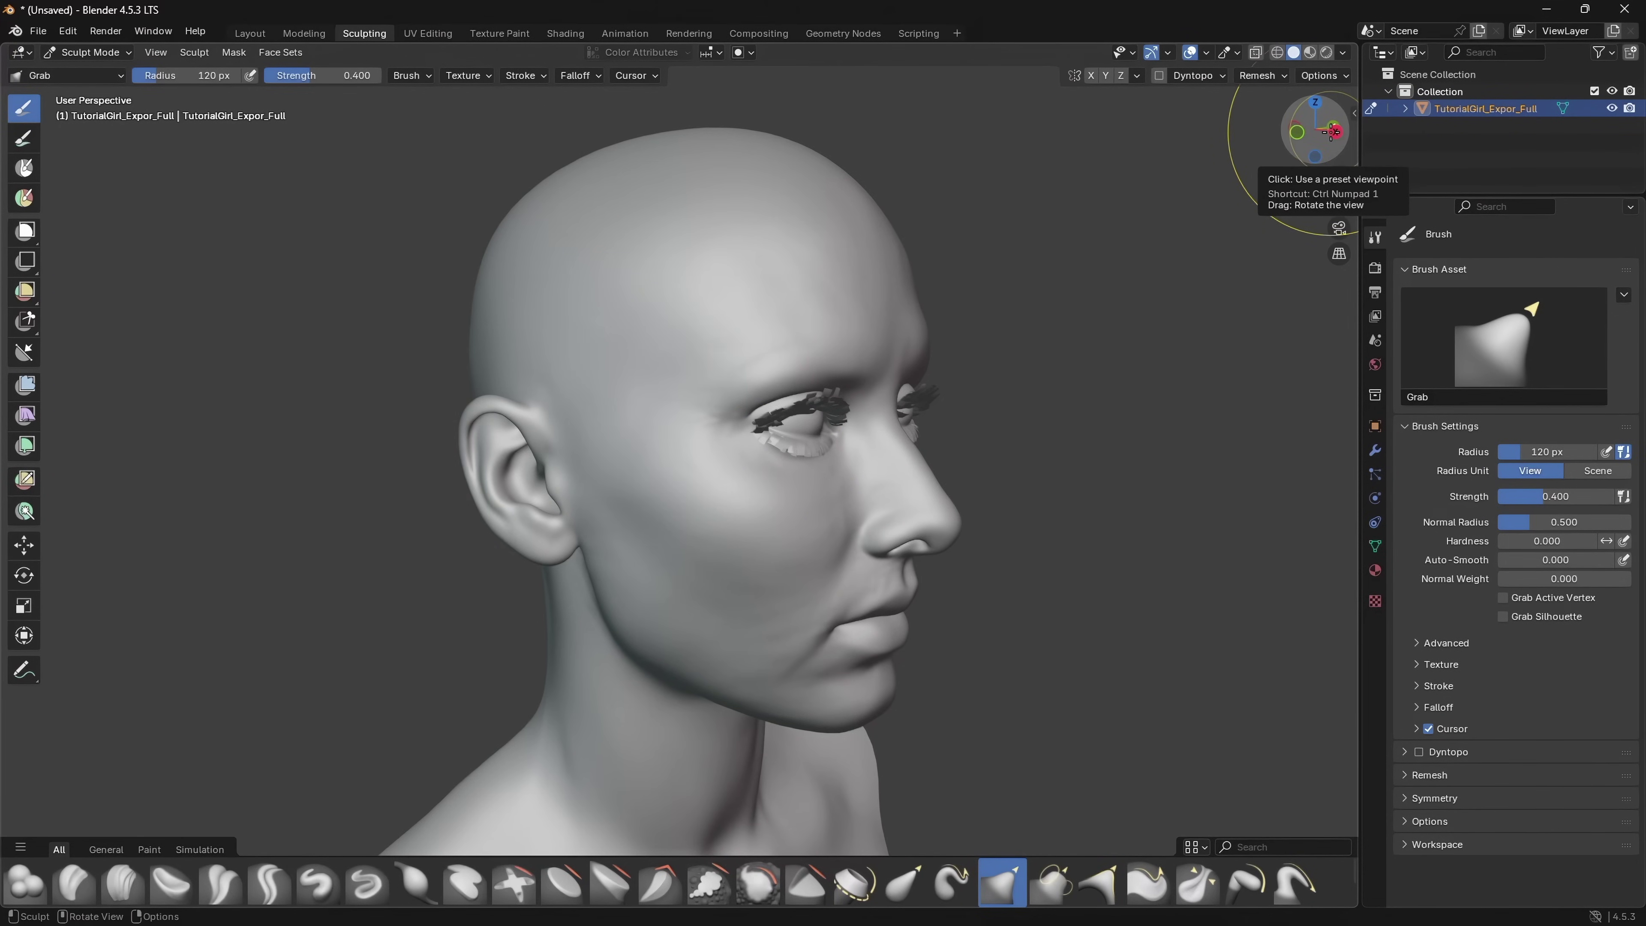
pyautogui.moveTo(1332, 131)
pyautogui.mouseDown()
pyautogui.moveTo(1280, 133)
pyautogui.moveTo(1312, 133)
pyautogui.mouseUp()
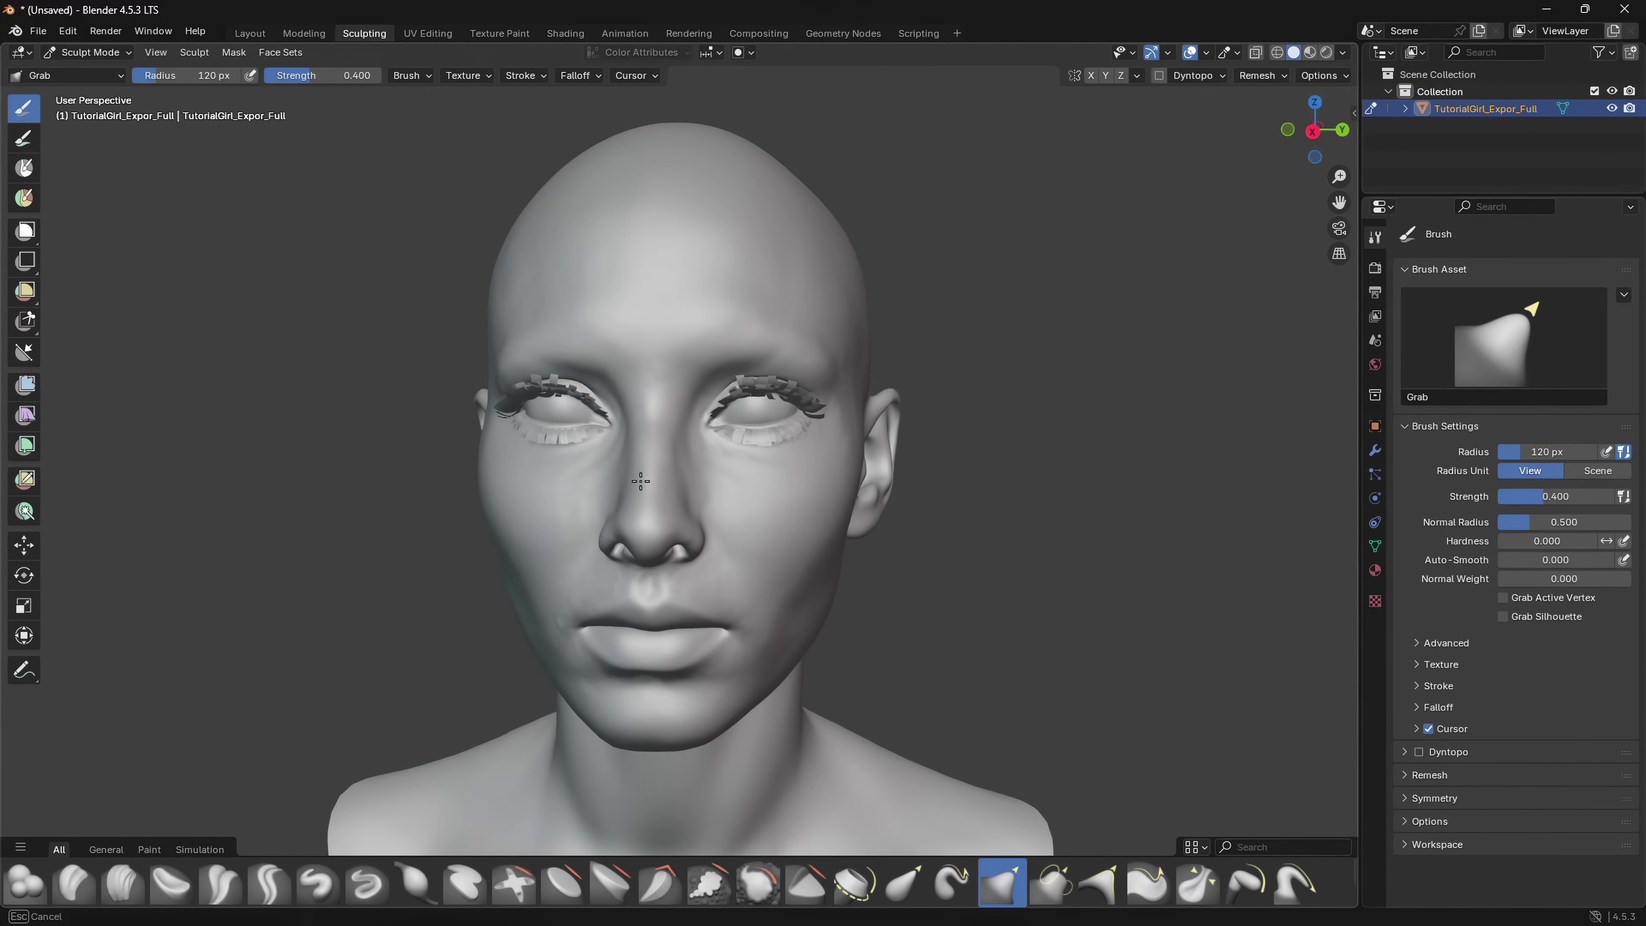
pyautogui.moveTo(1329, 131)
pyautogui.mouseDown()
pyautogui.moveTo(1312, 128)
pyautogui.moveTo(1342, 140)
pyautogui.moveTo(1316, 133)
pyautogui.mouseUp()
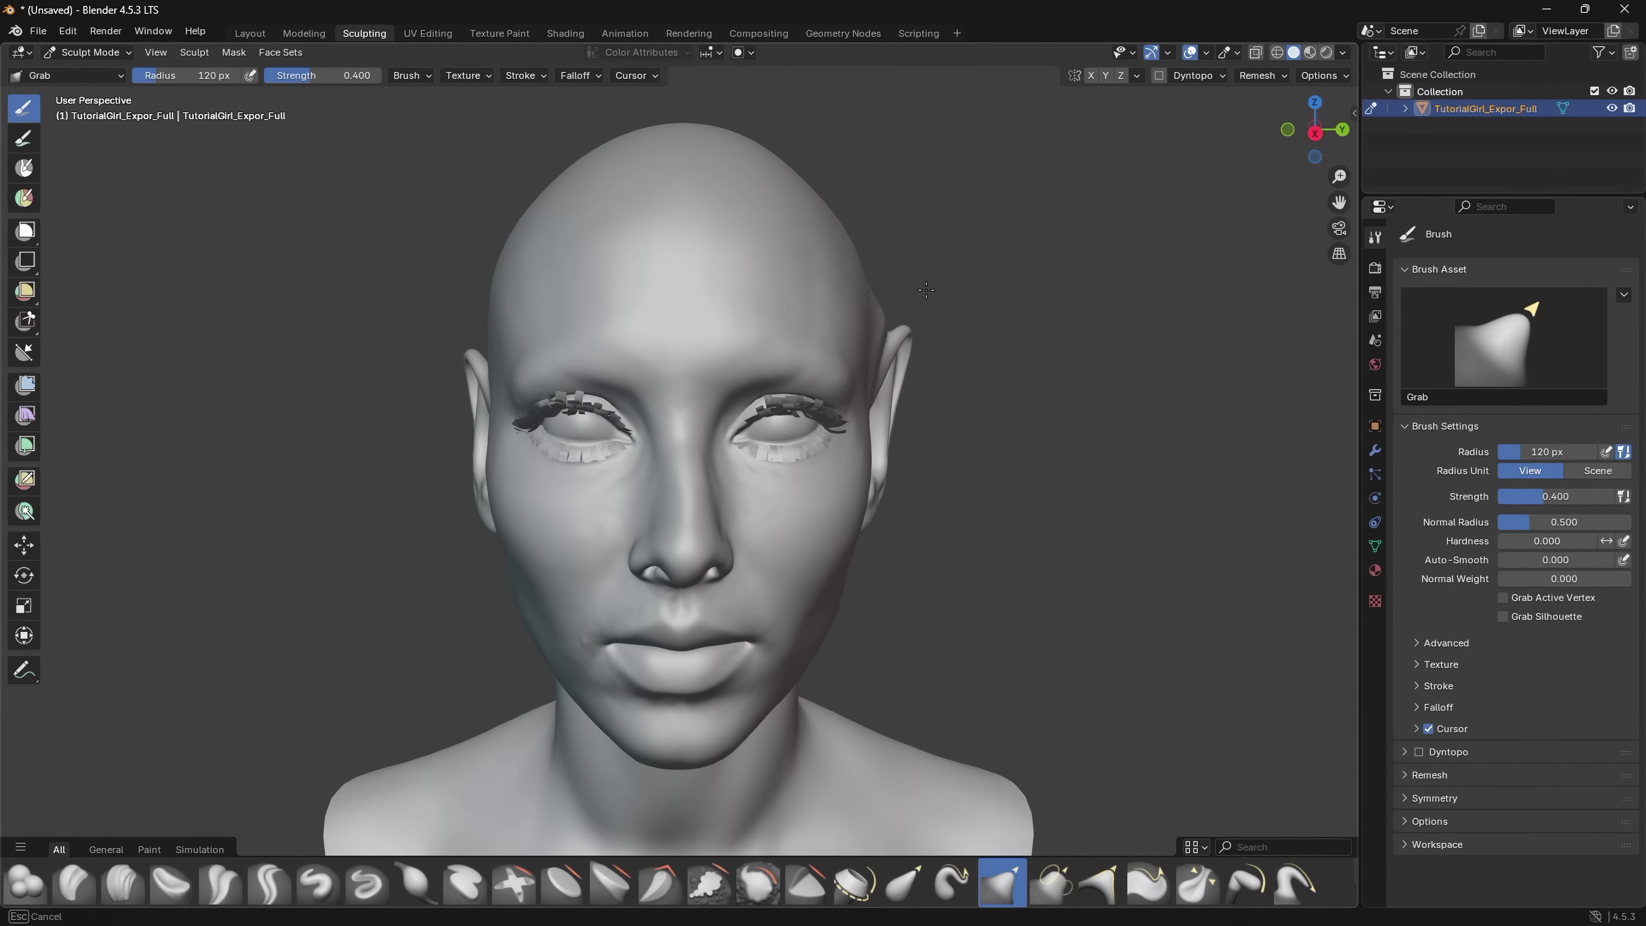
pyautogui.scroll(-2, 1175, 407)
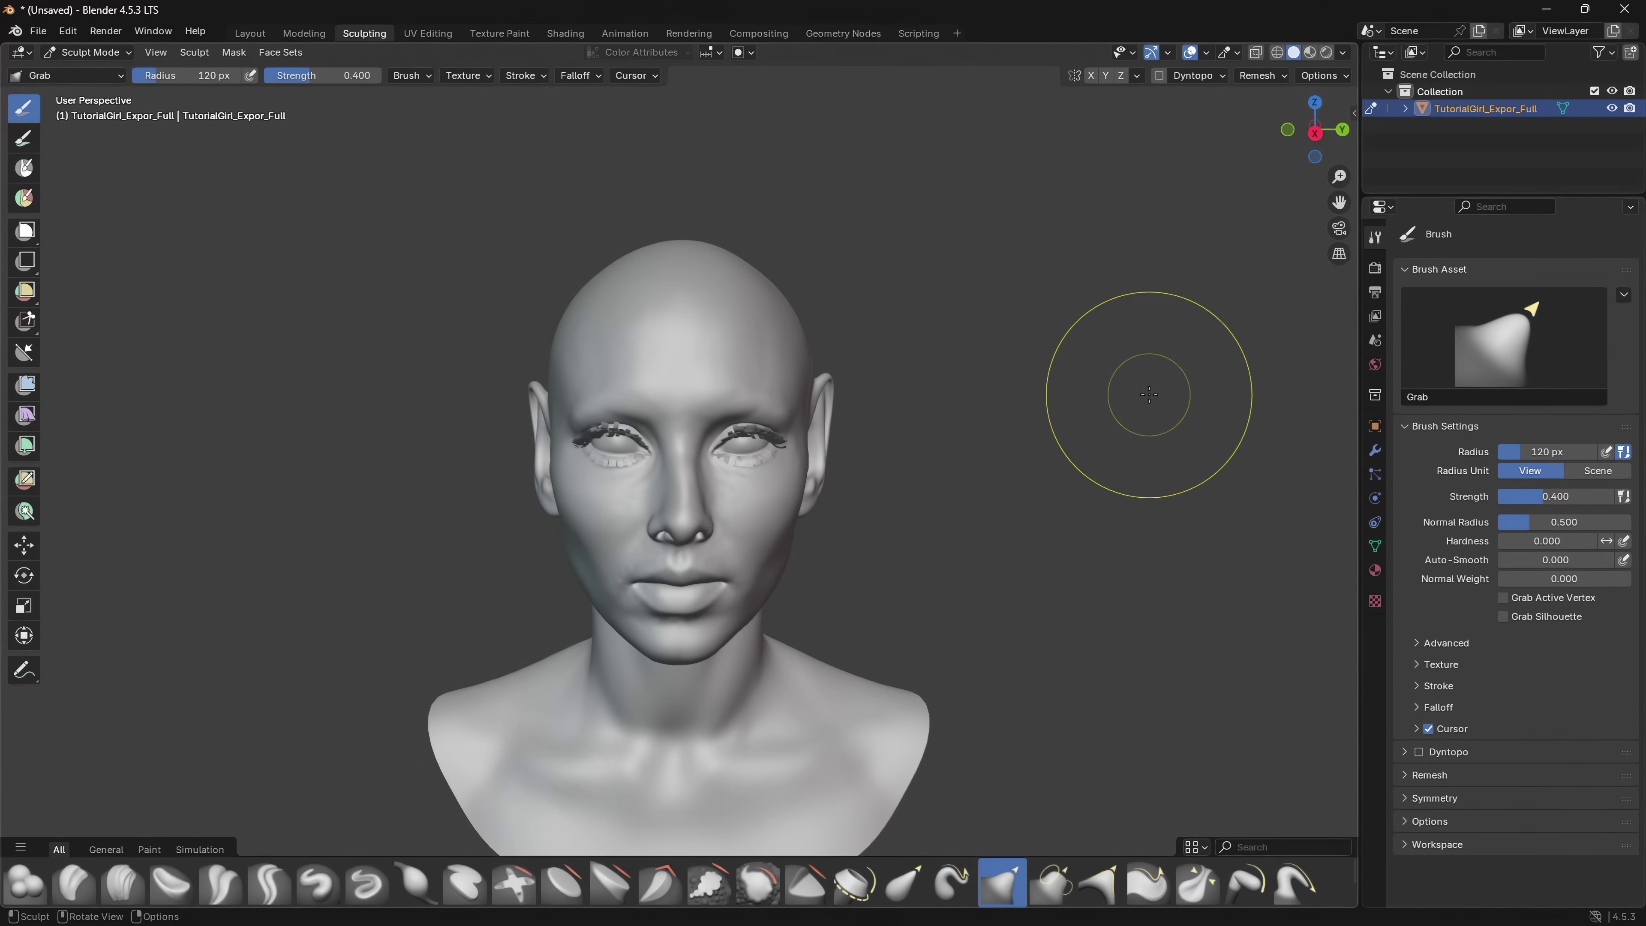
# Back in Object Mode, select the head and start a Wavefront OBJ export.
pyautogui.click(251, 33)
pyautogui.click(974, 257)
pyautogui.click(754, 238)
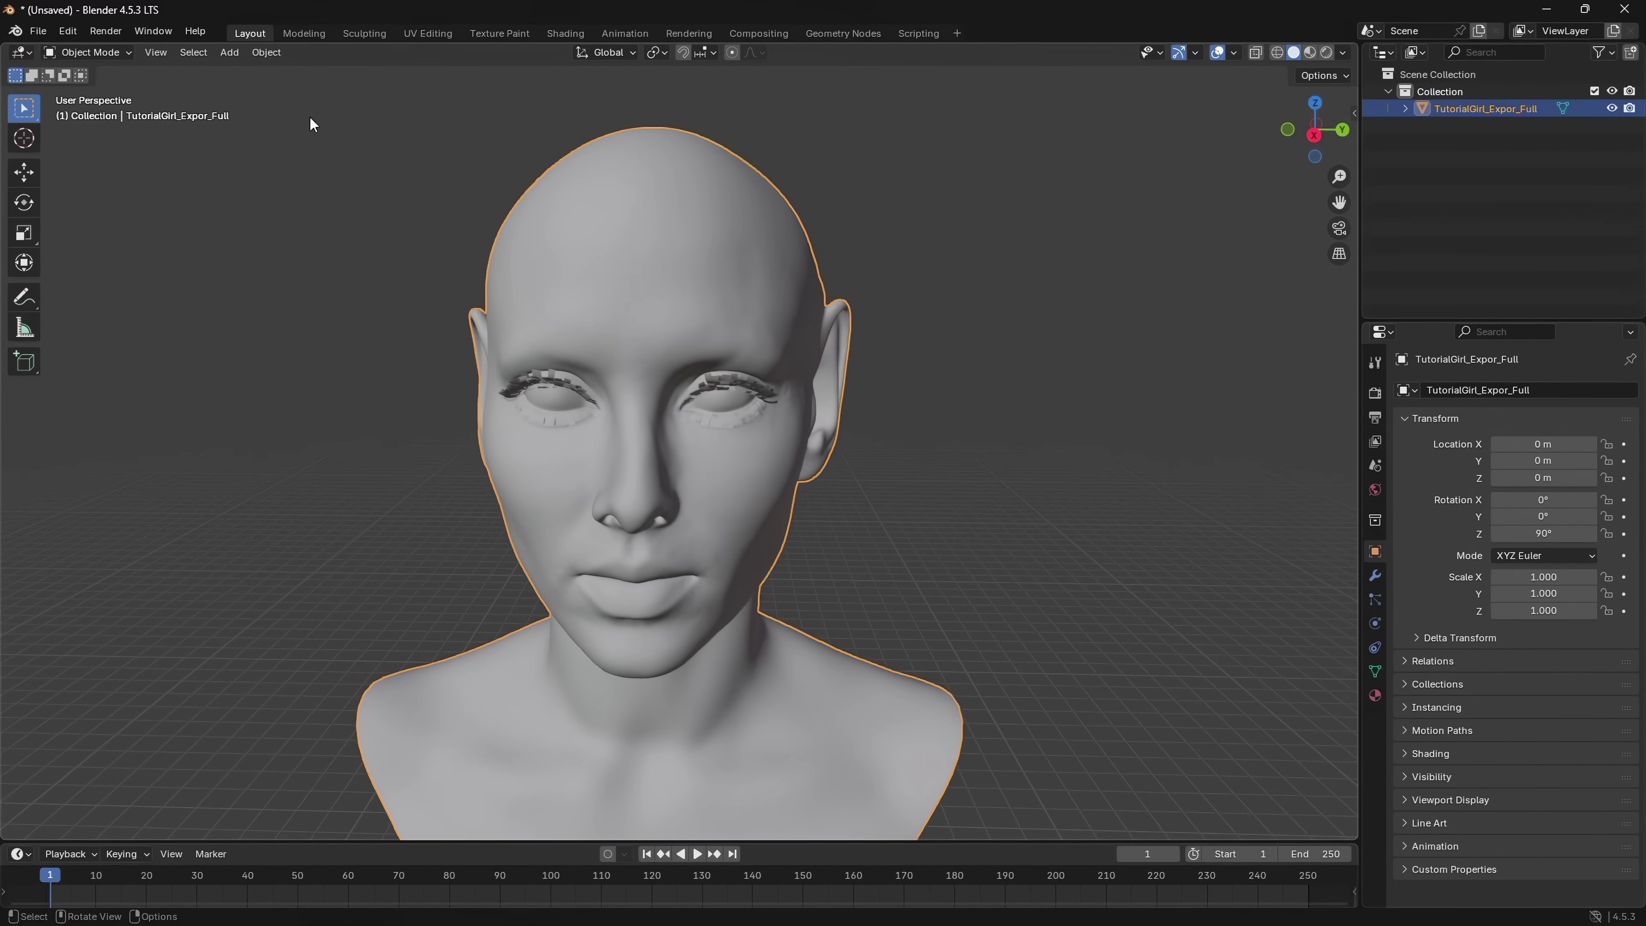
pyautogui.click(40, 33)
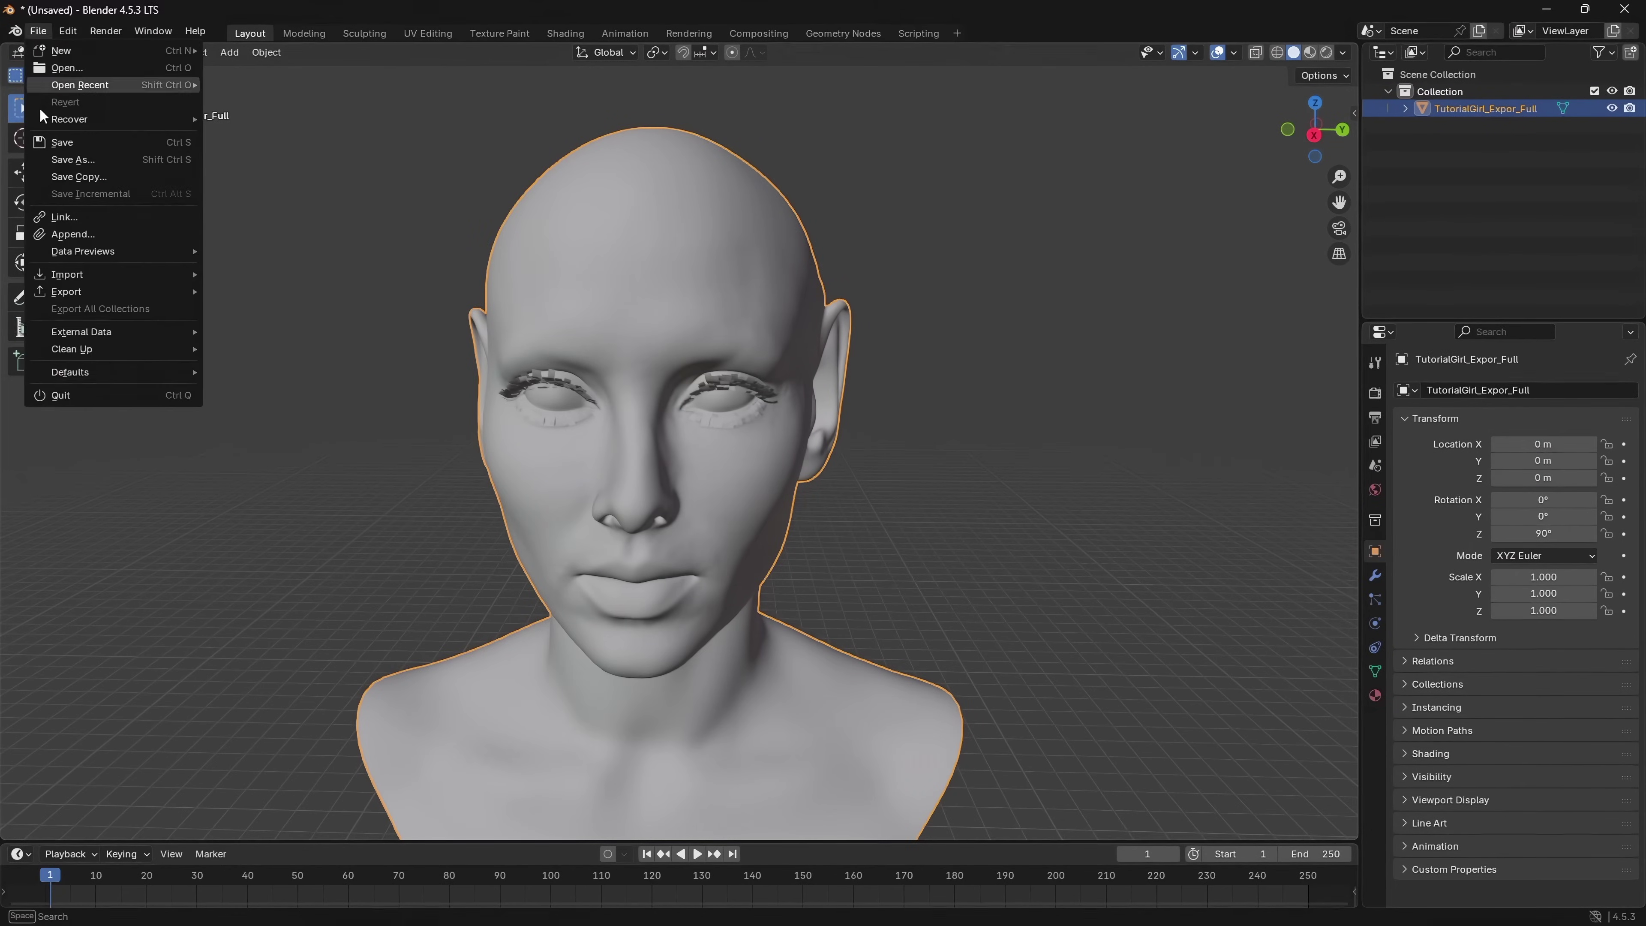
pyautogui.moveTo(84, 292)
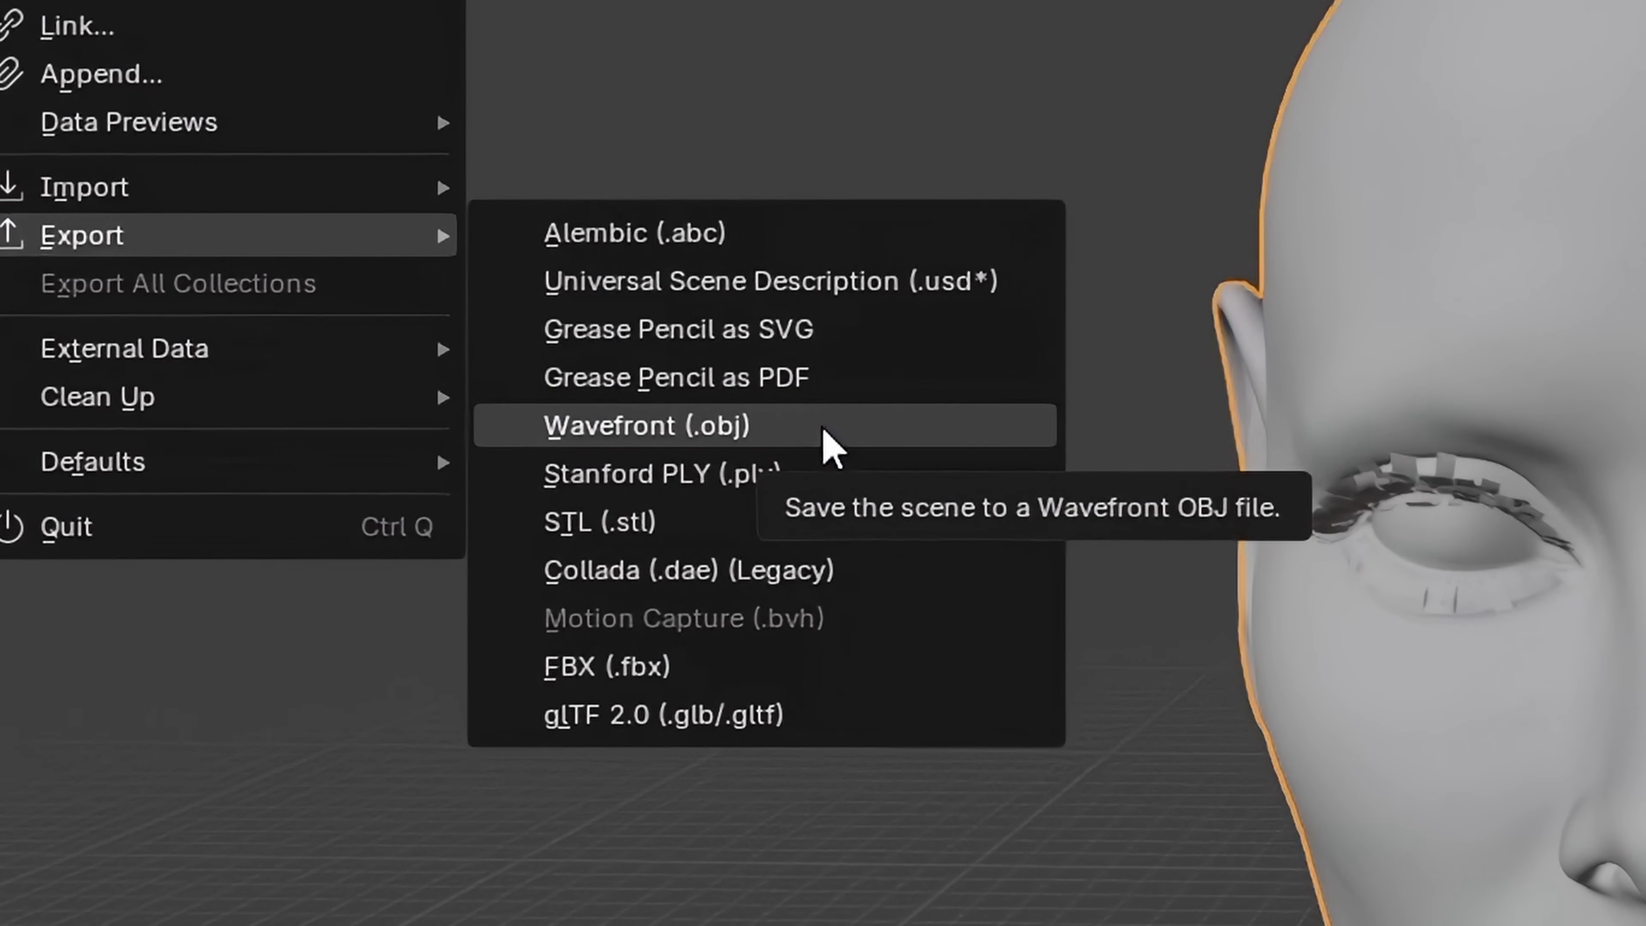
pyautogui.click(824, 430)
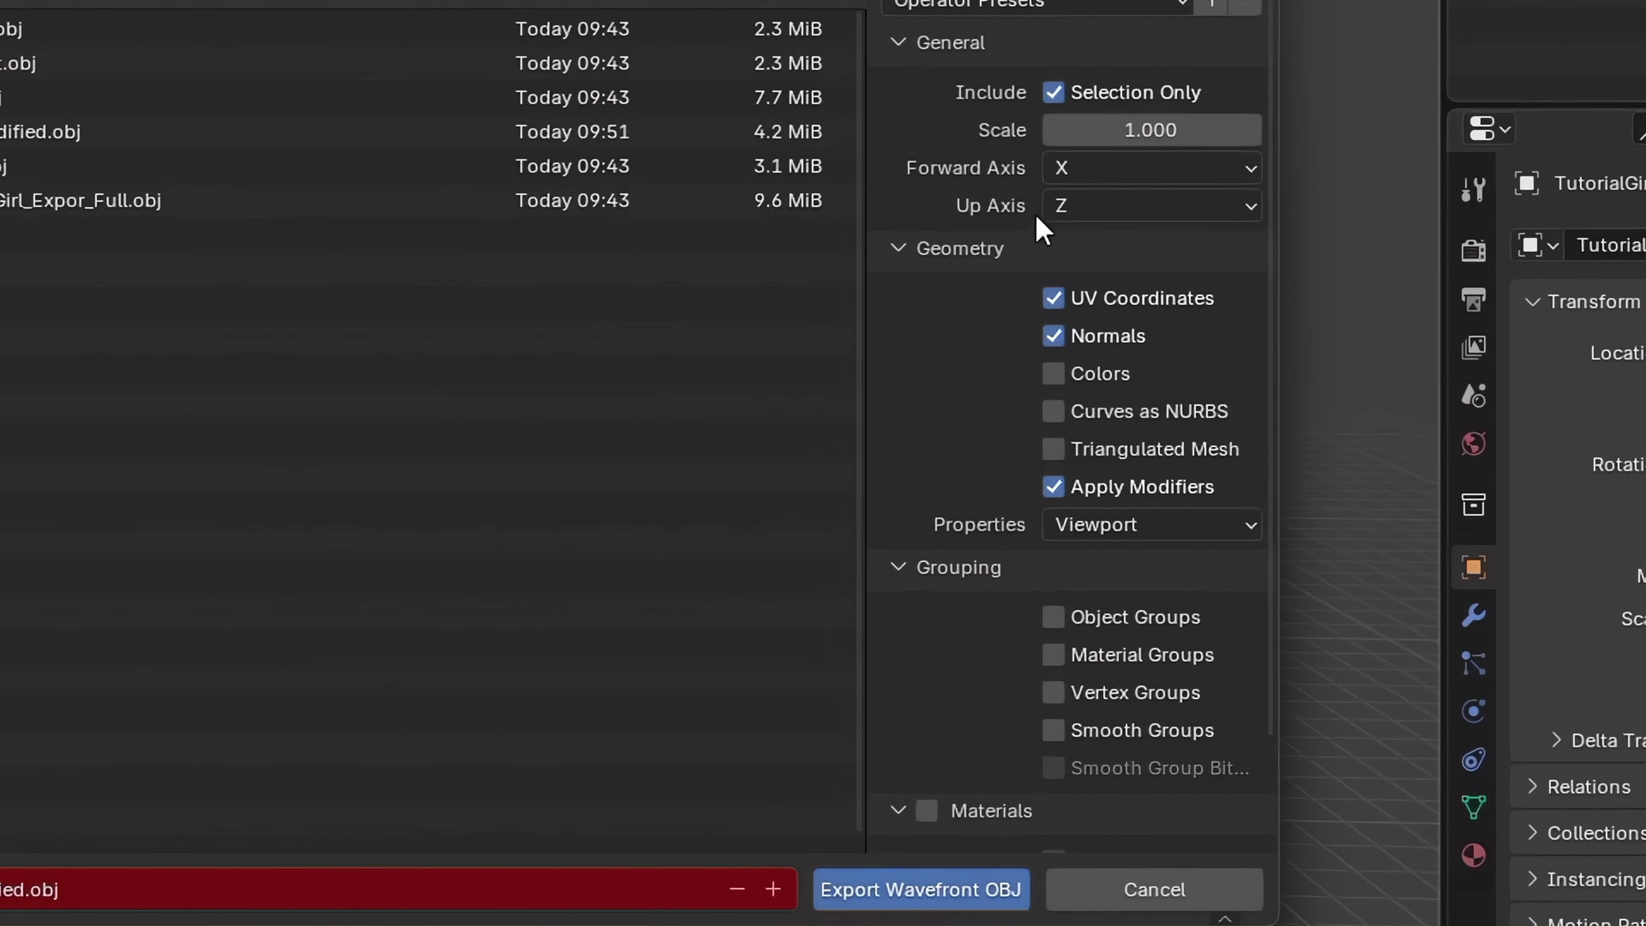
# Rename the output file to FULLHeadModified.obj and export it.
pyautogui.scroll(-3, 1089, 730)
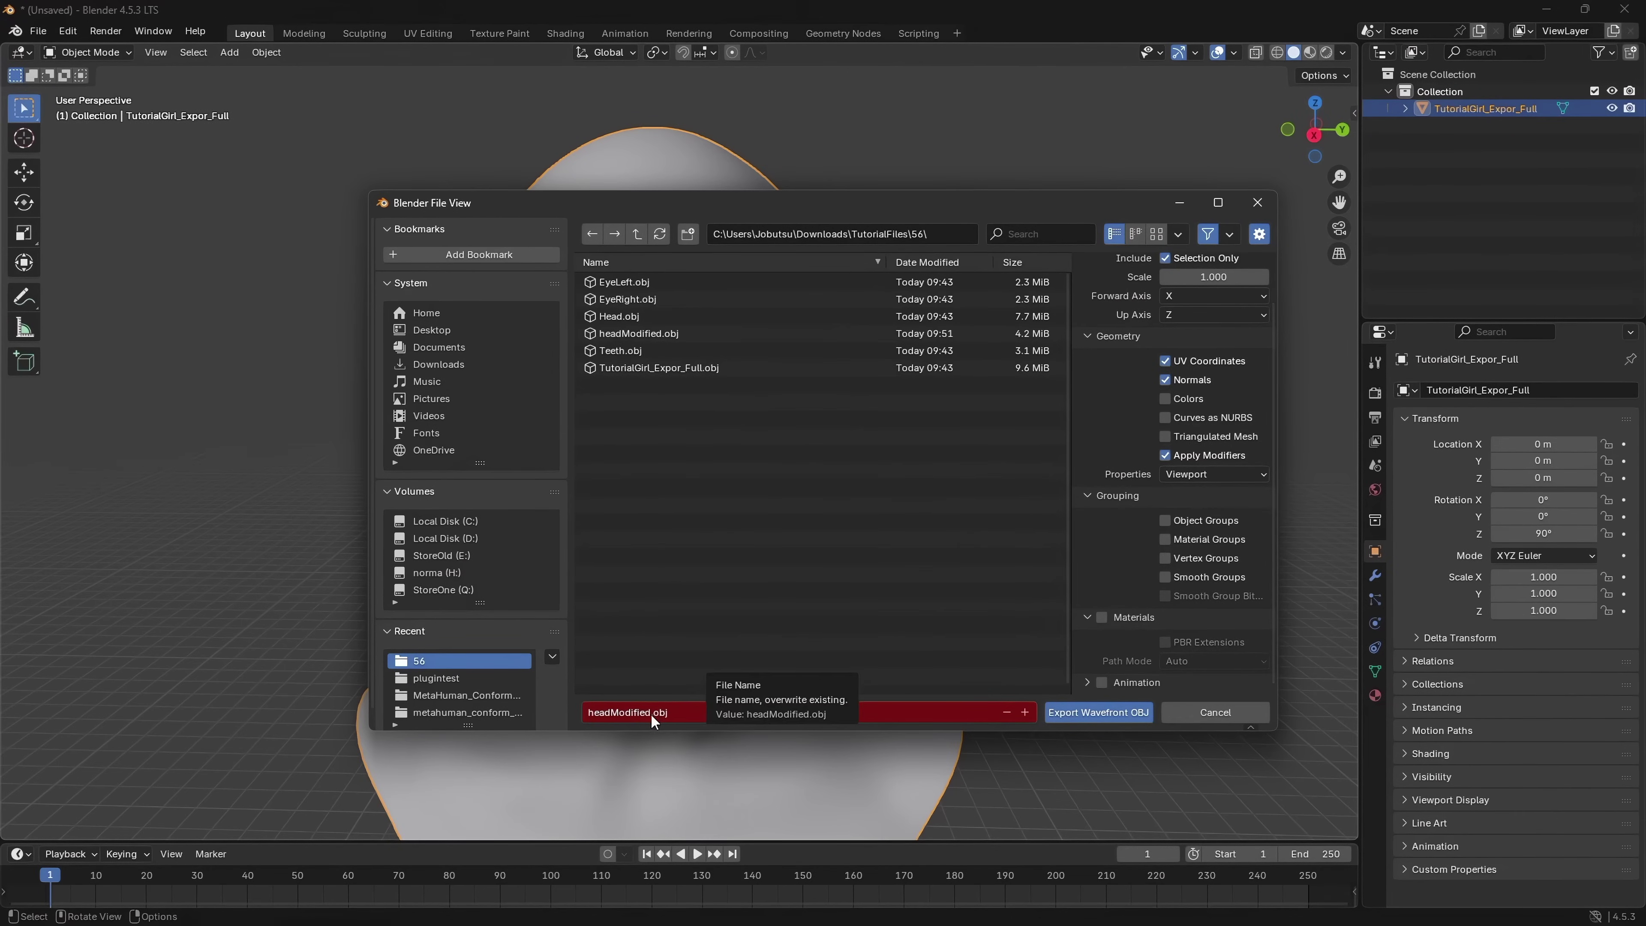
pyautogui.click(28, 889)
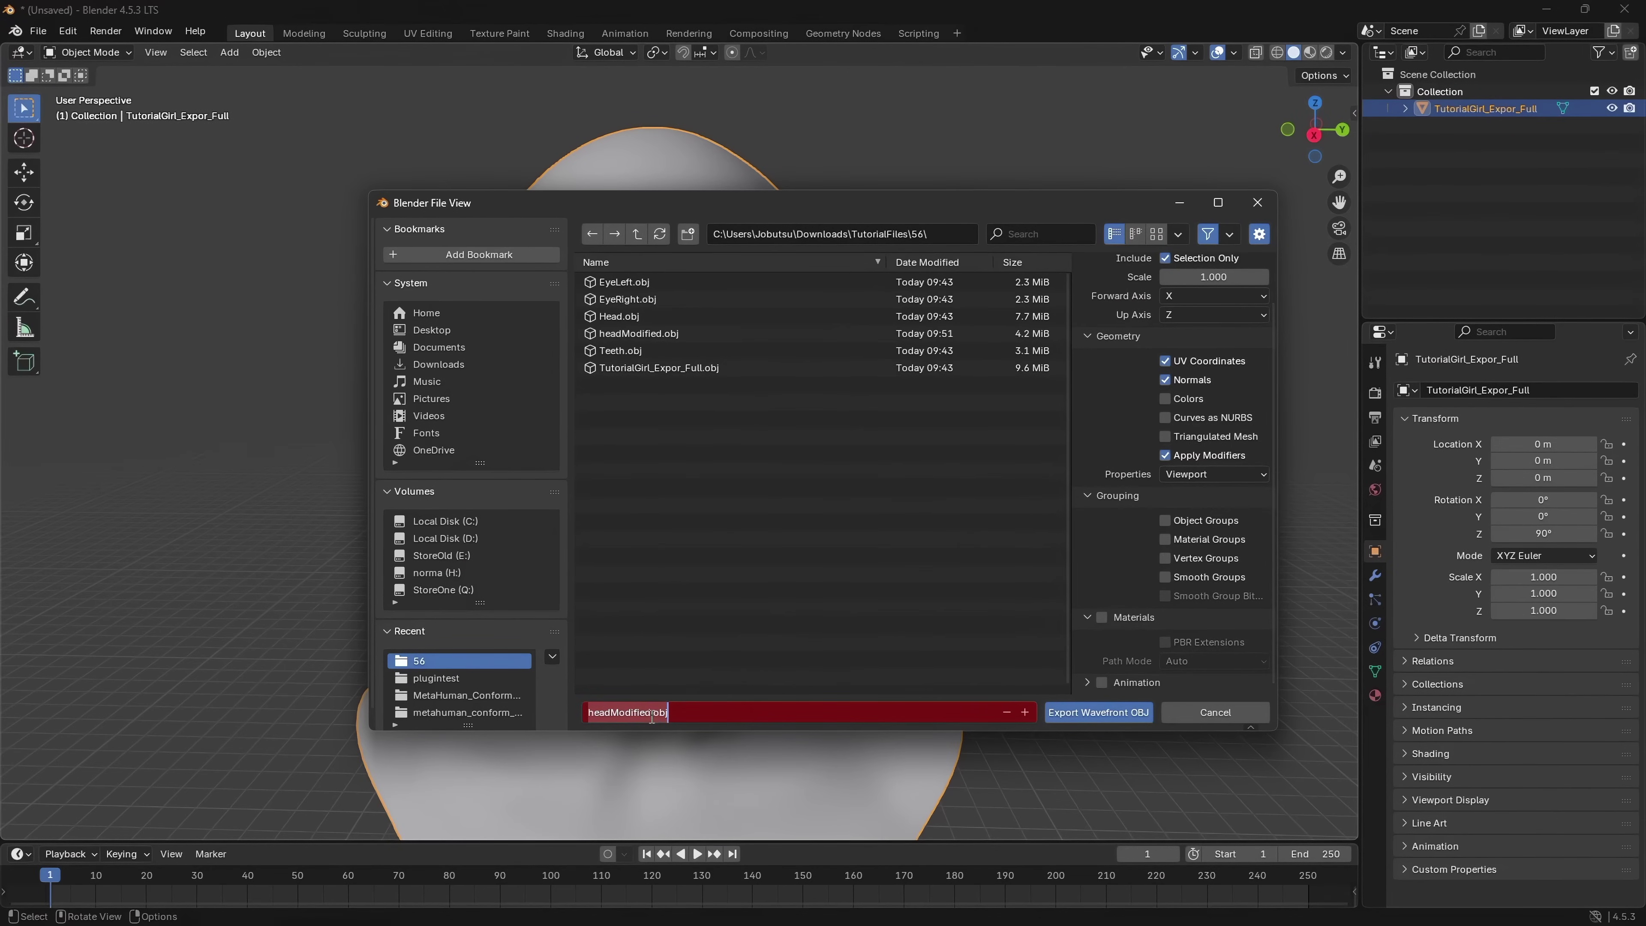
pyautogui.click(651, 714)
pyautogui.moveTo(612, 714); pyautogui.dragTo(551, 716)
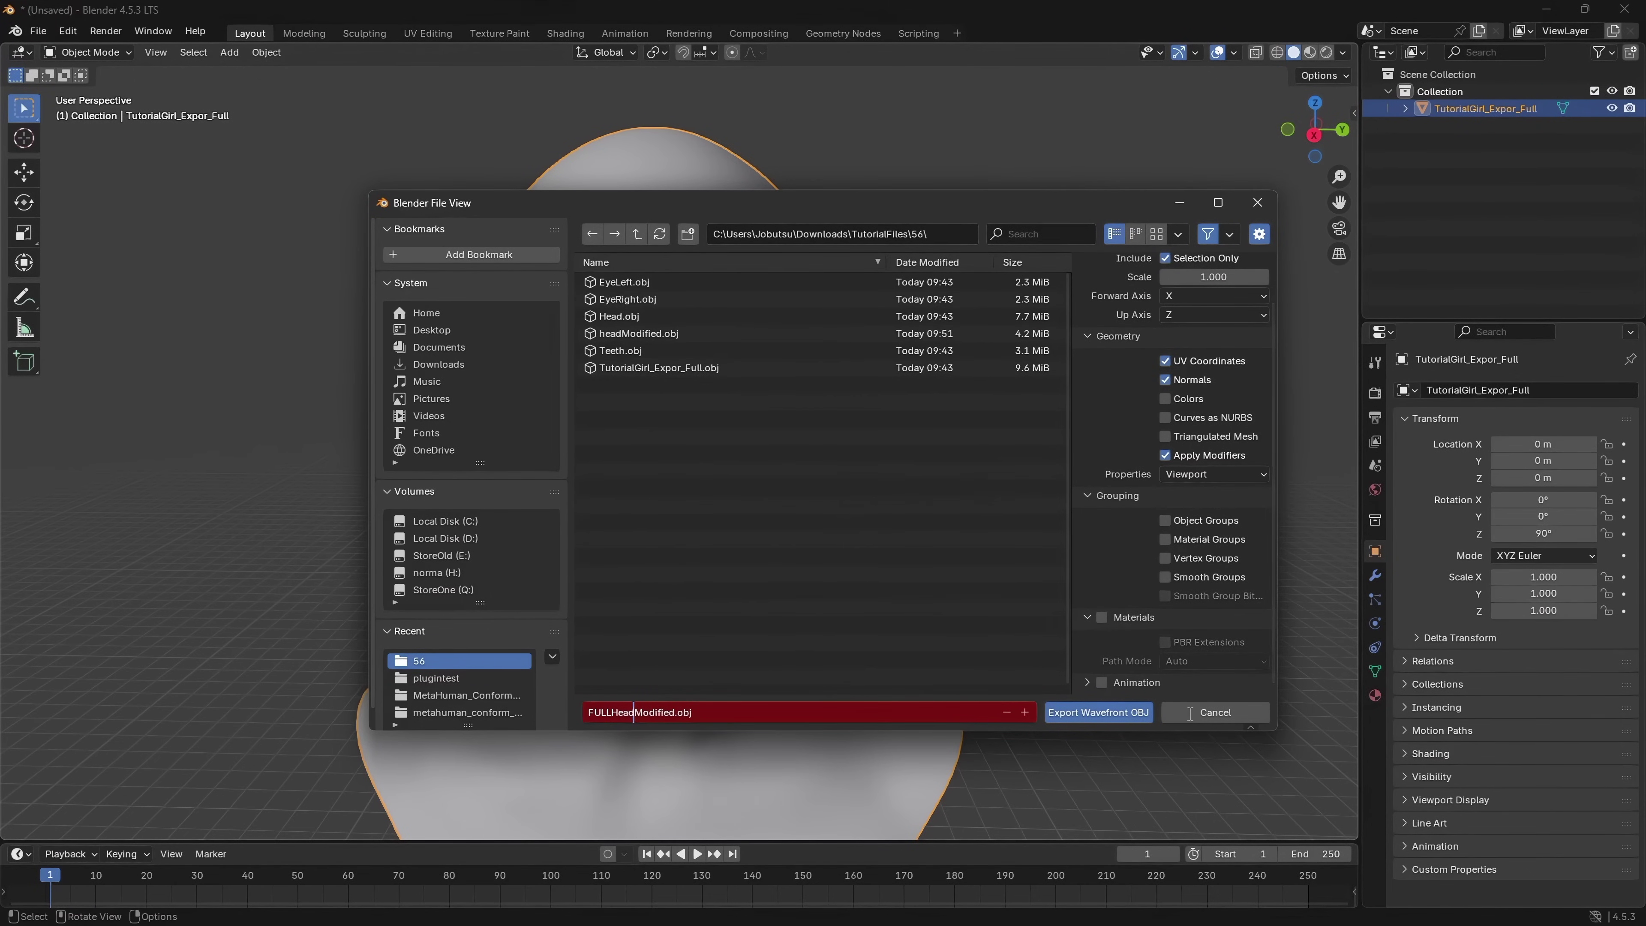
pyautogui.click(1107, 713)
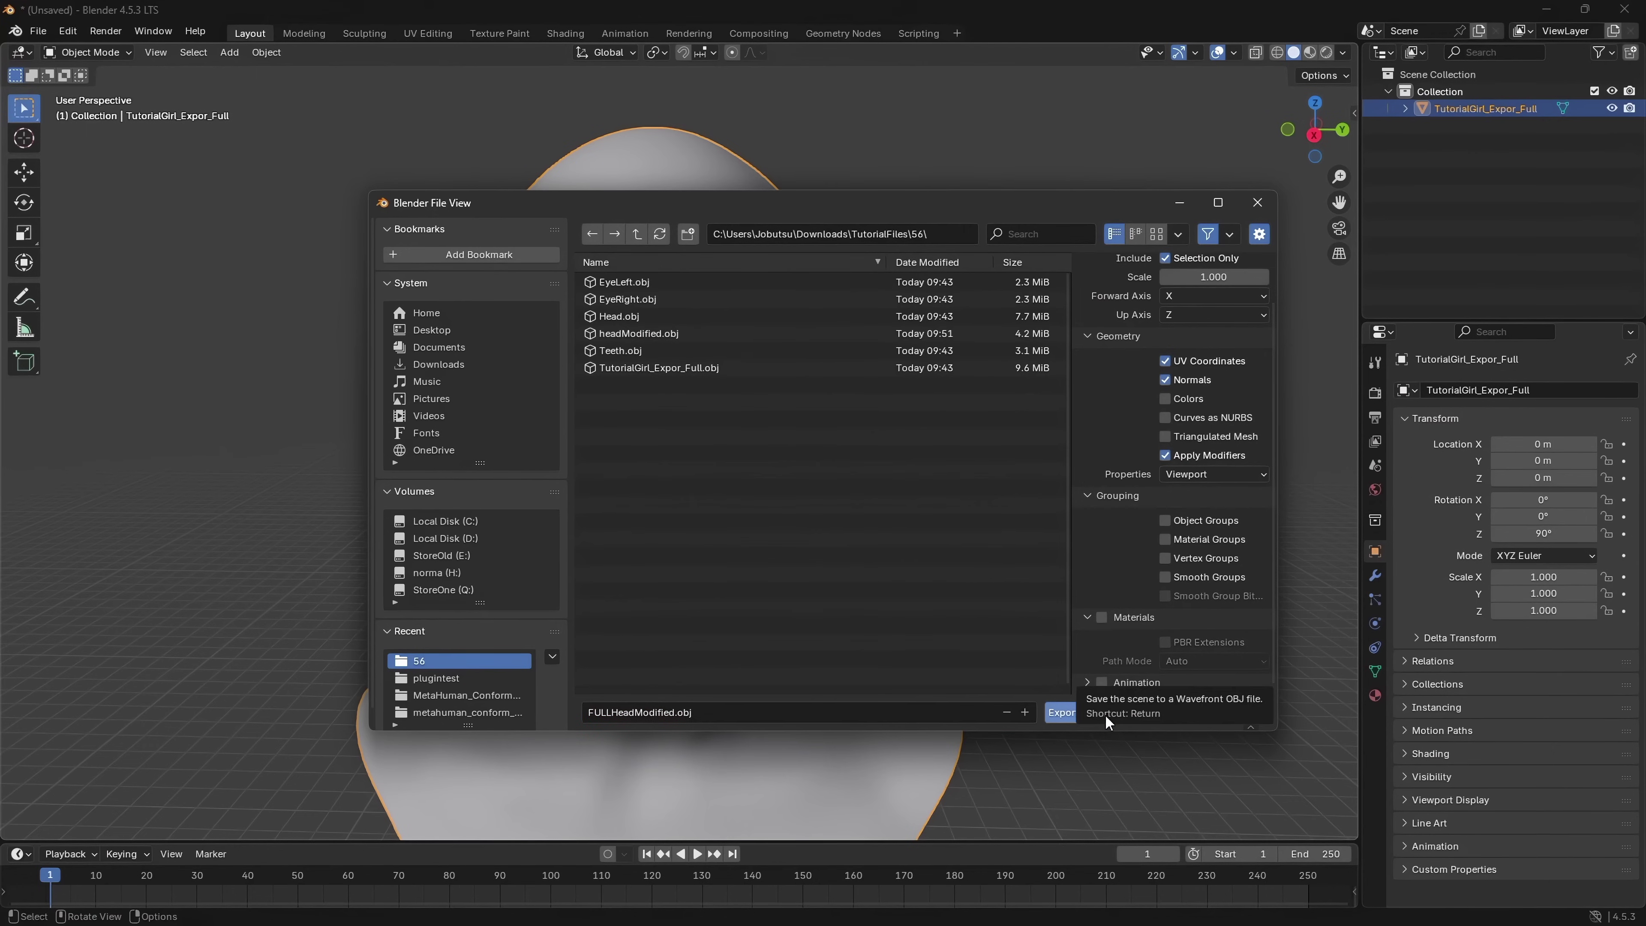
pyautogui.click(1062, 715)
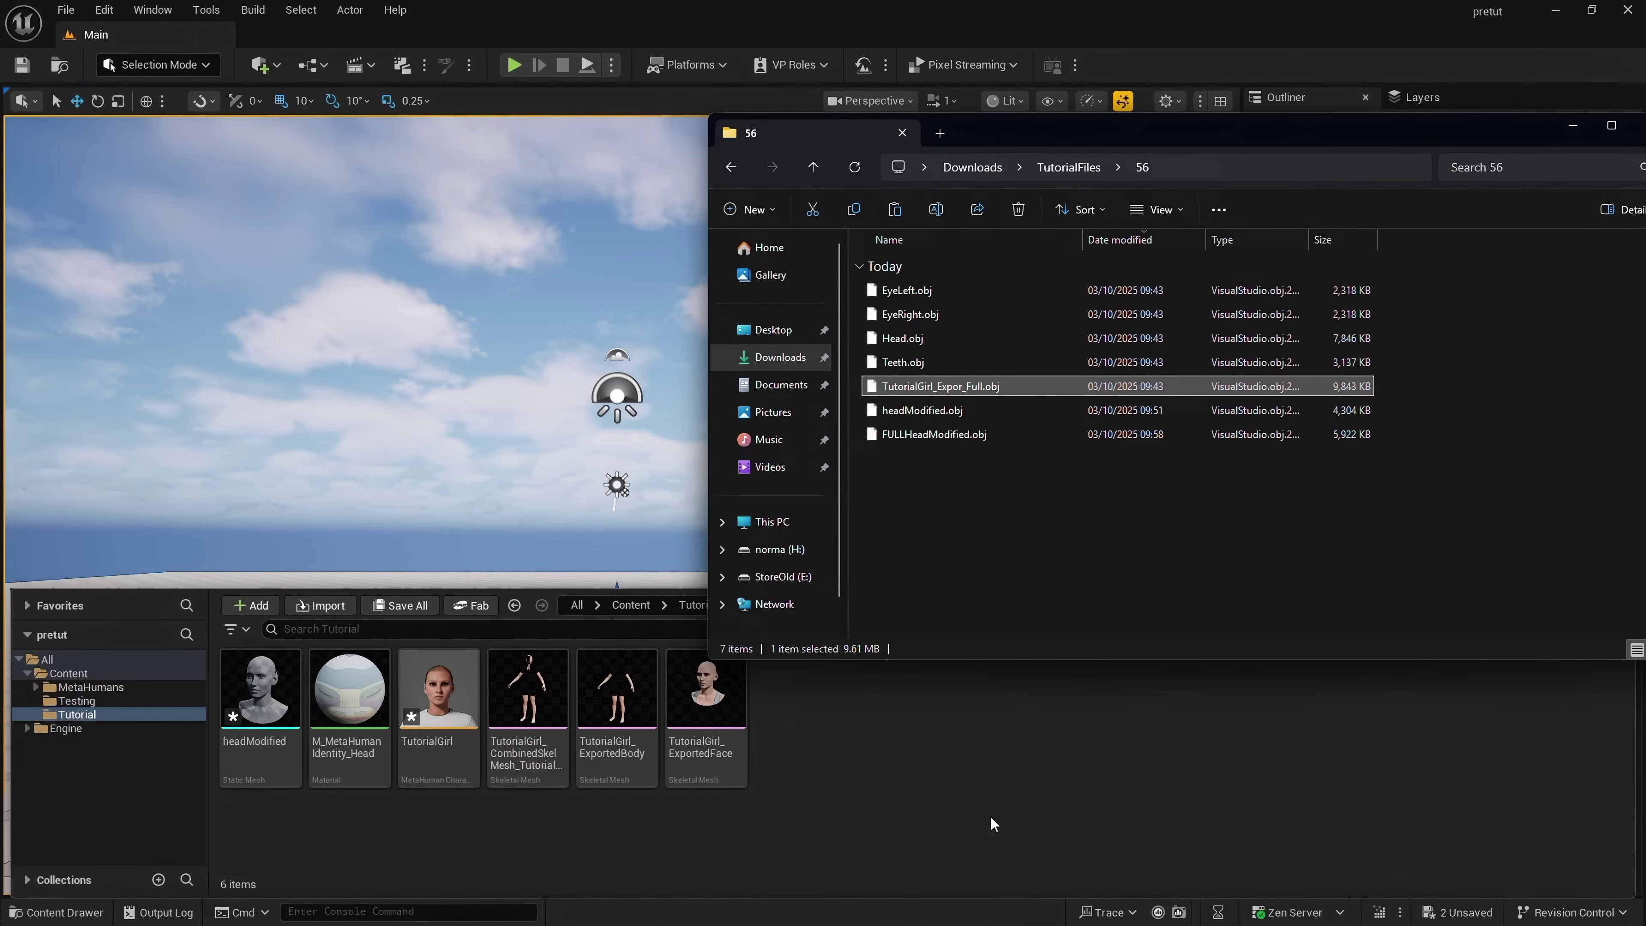
# Open TutorialGirl_ExportedFace and import FULLHeadModified.obj through the Morph Target Viewer.
pyautogui.click(716, 713)
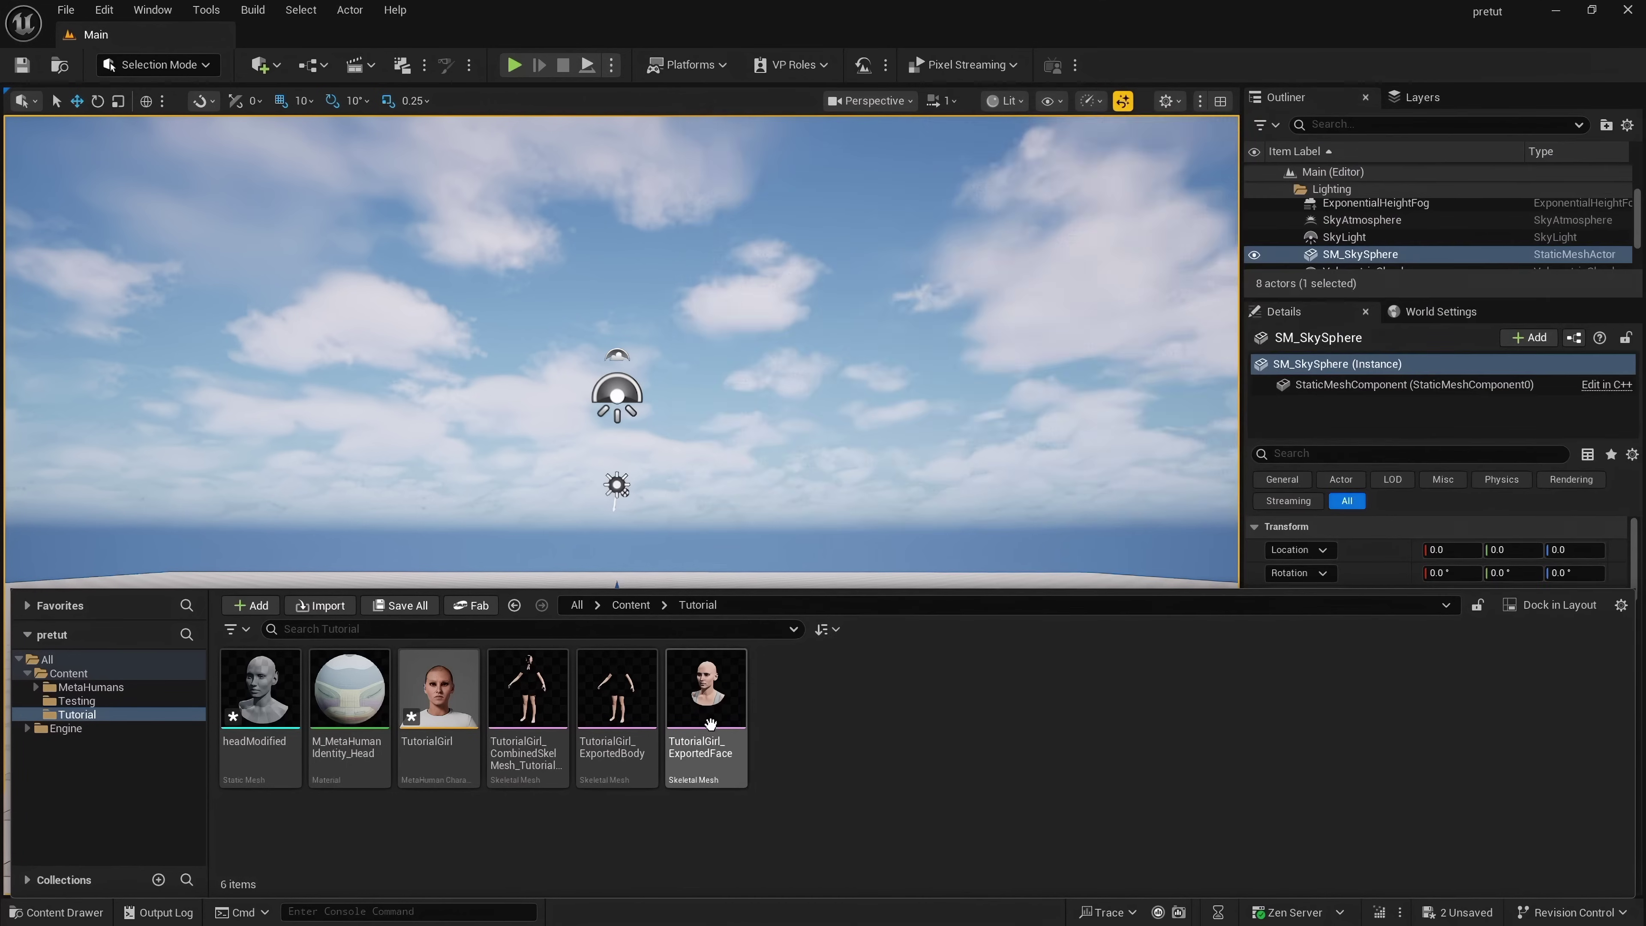
pyautogui.moveTo(726, 717)
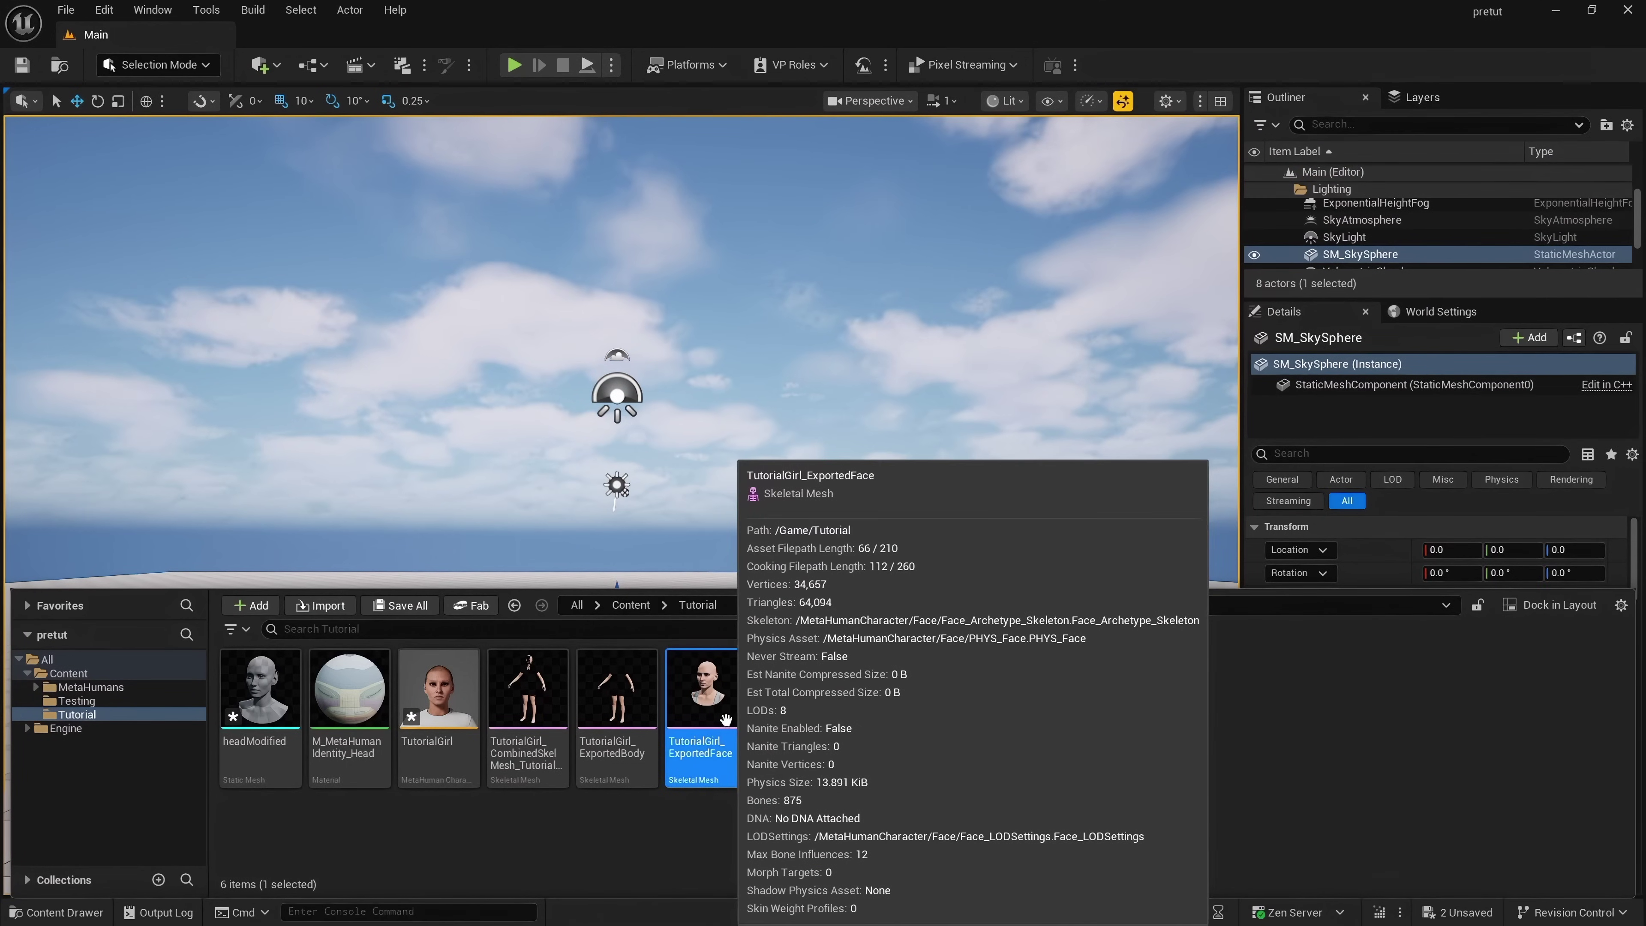
pyautogui.doubleClick(725, 717)
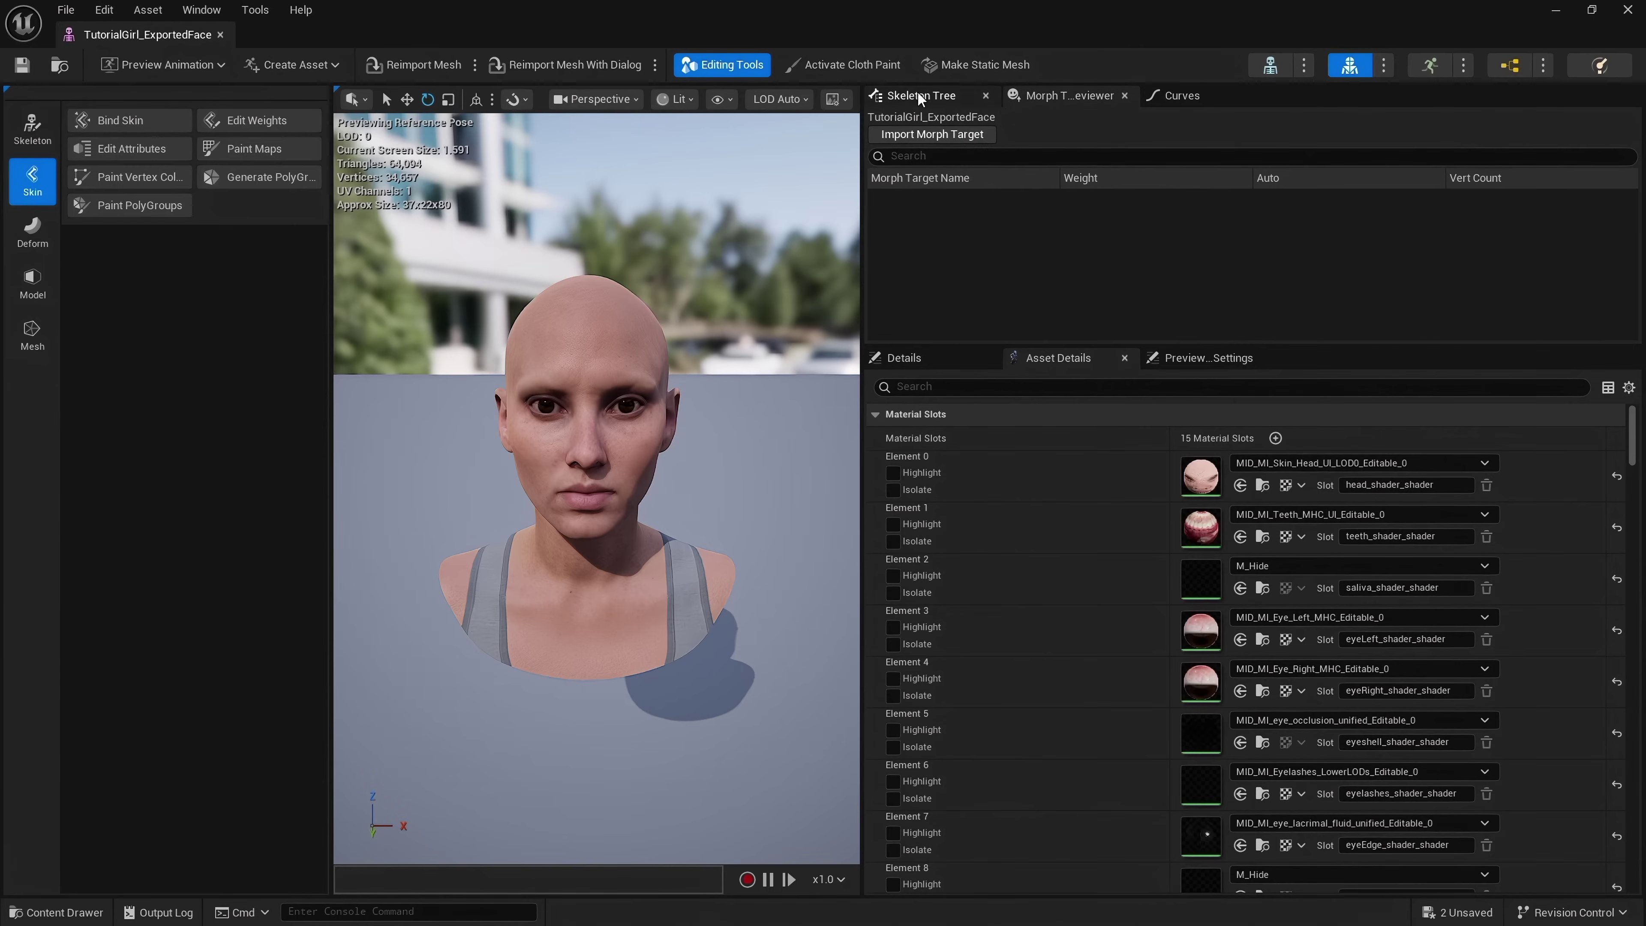
pyautogui.click(1068, 96)
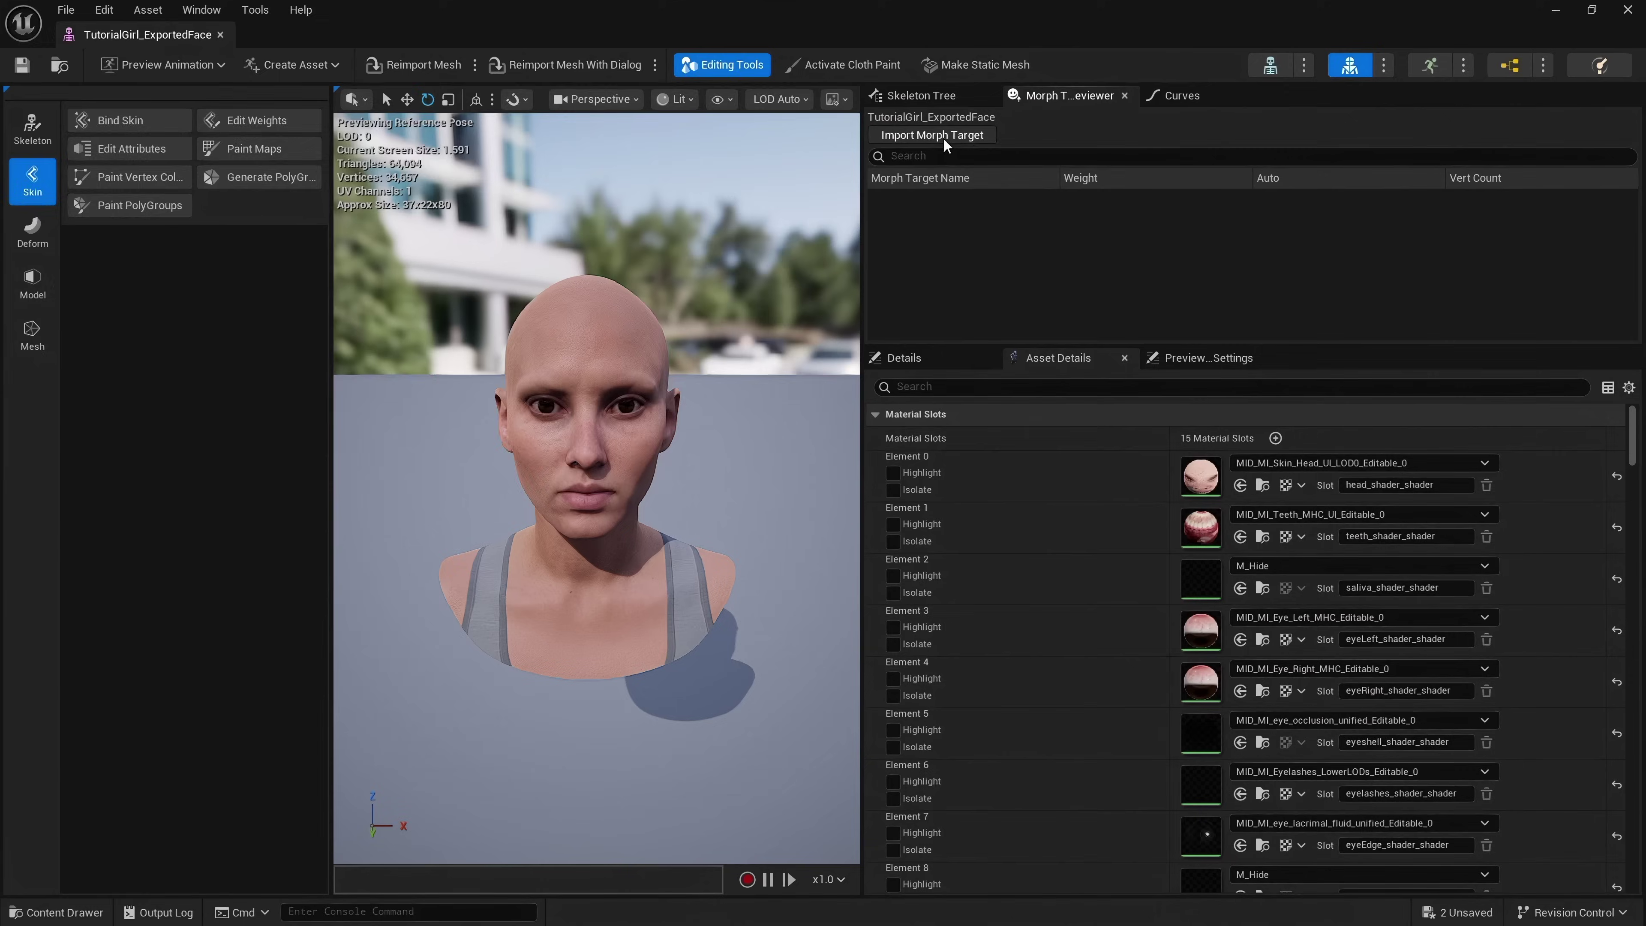
pyautogui.click(828, 289)
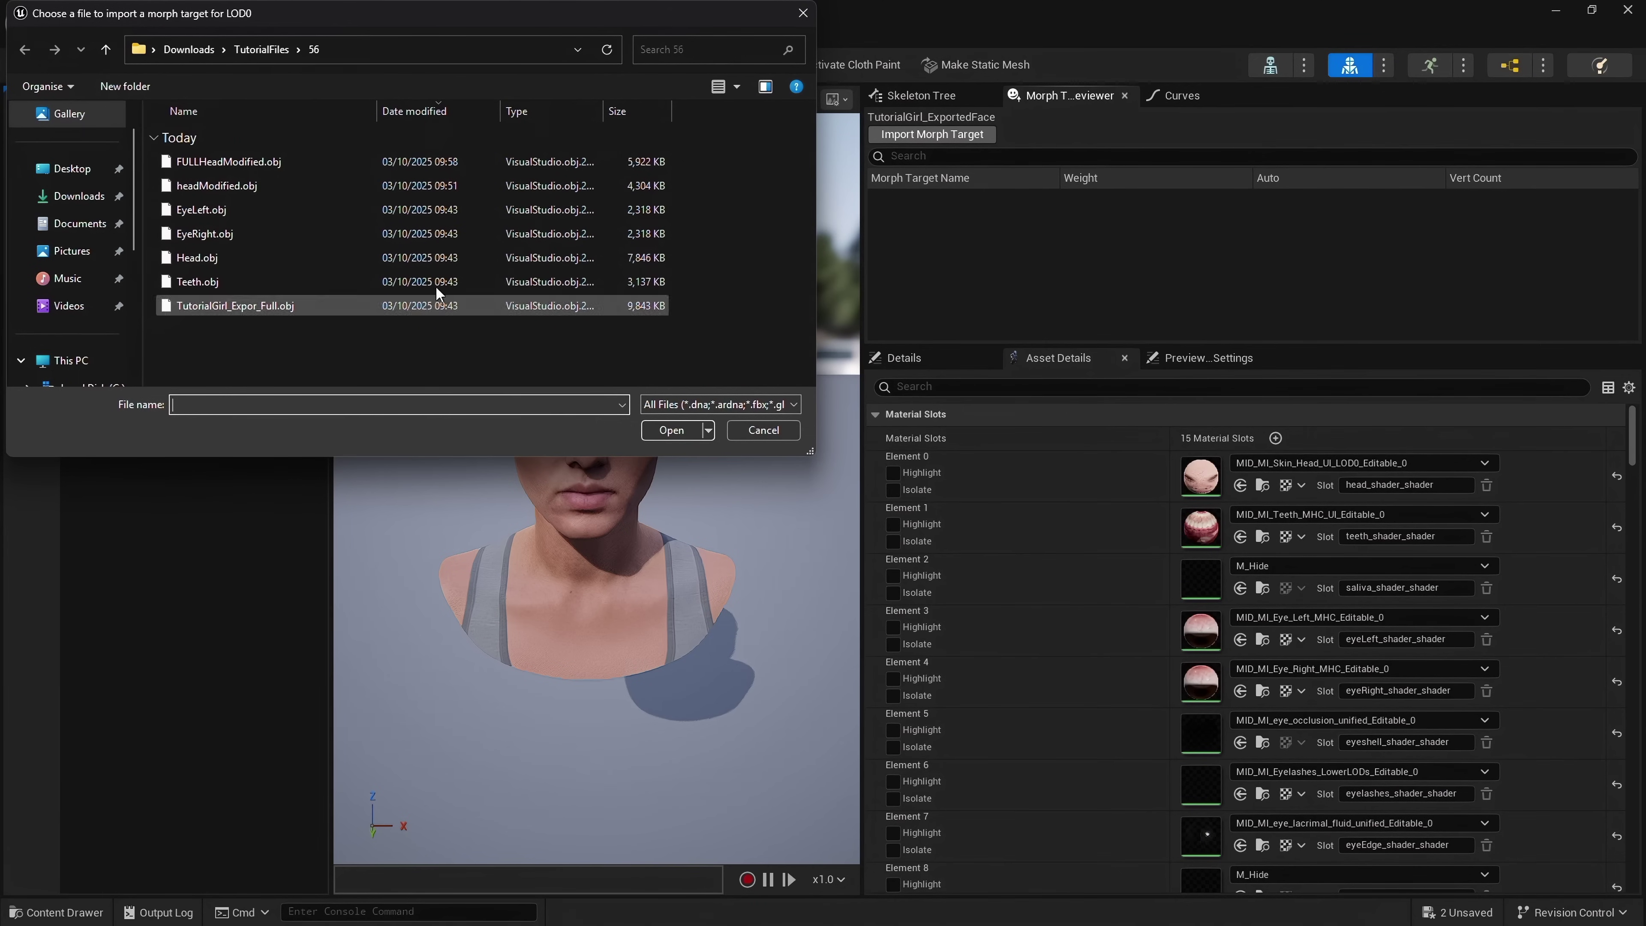
pyautogui.click(238, 161)
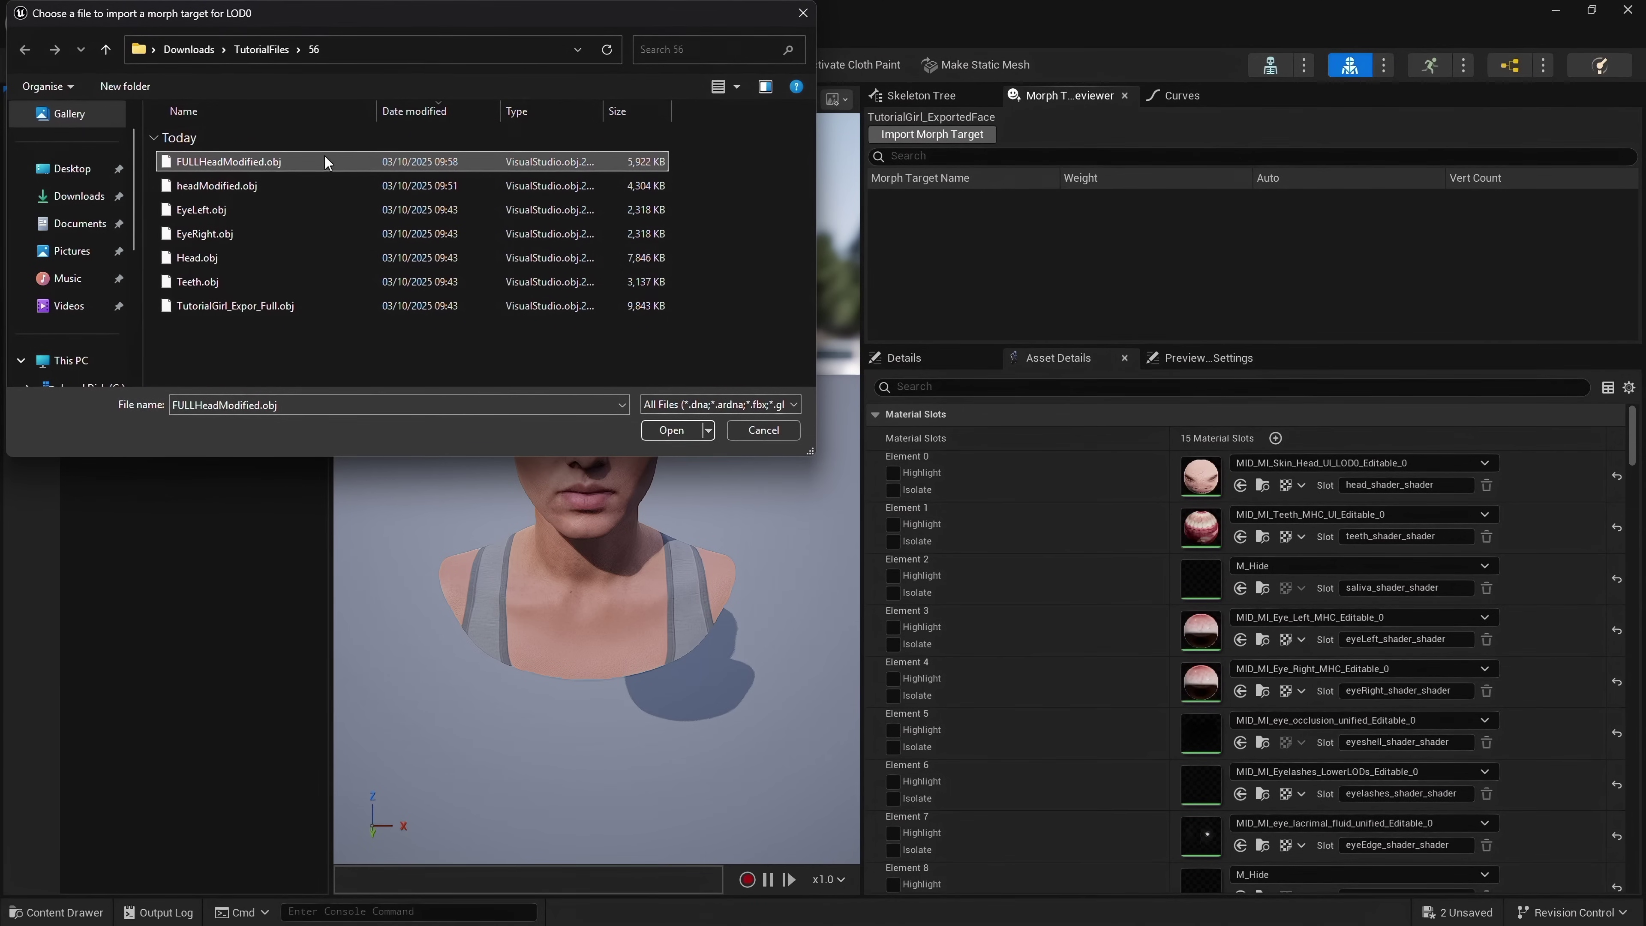
pyautogui.click(653, 426)
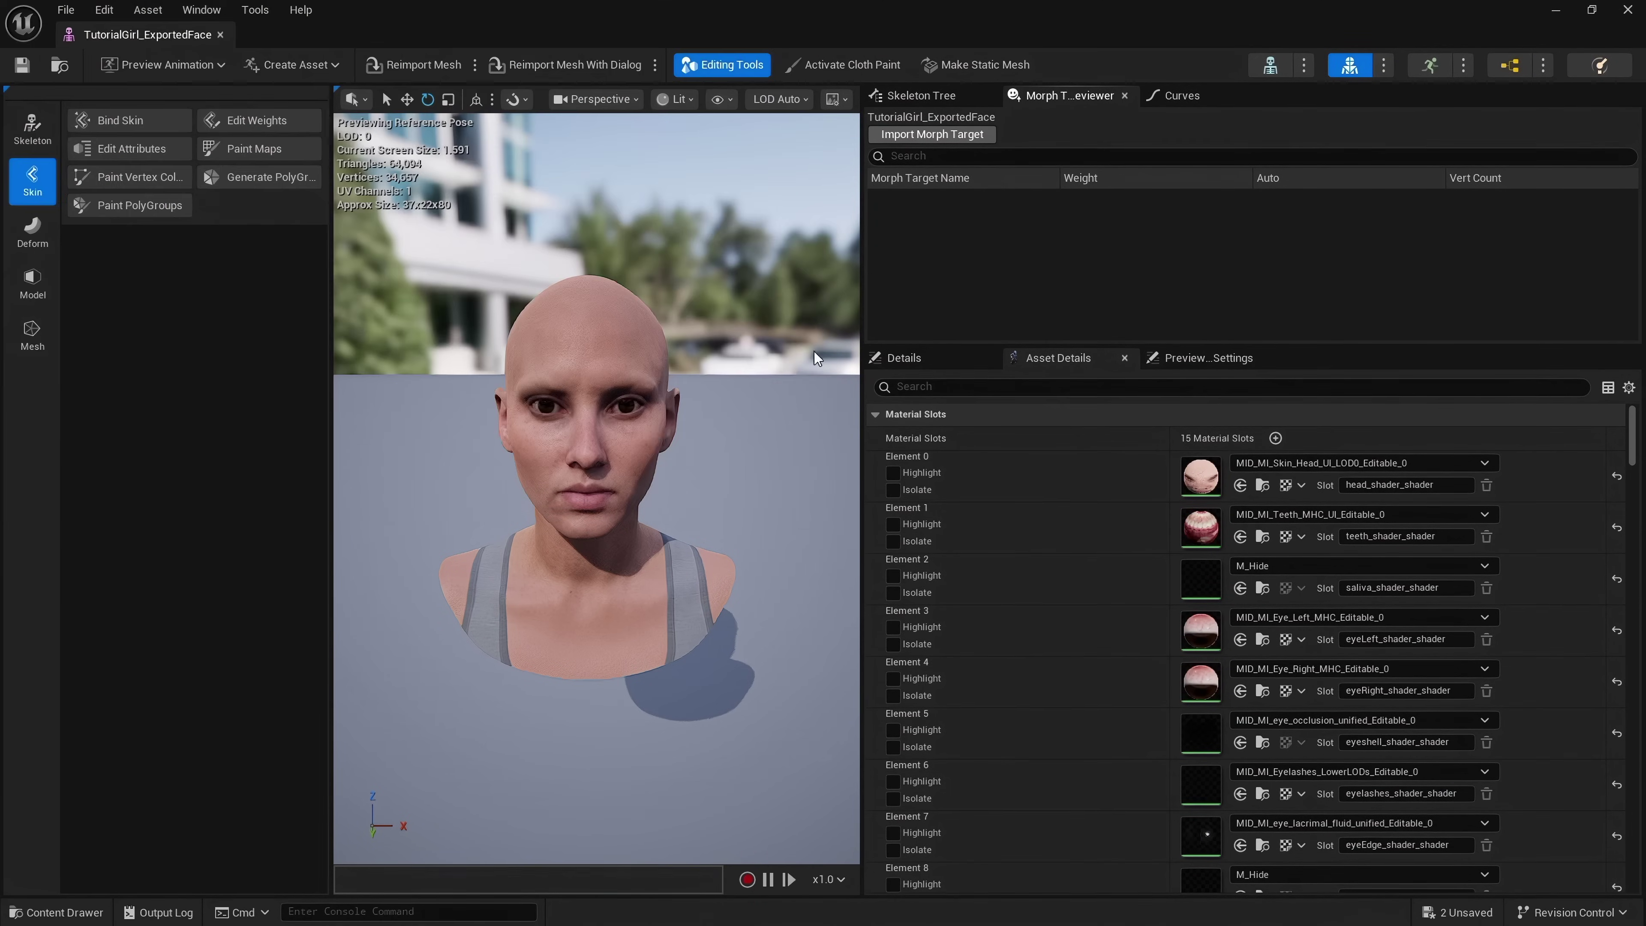
# Preview the imported FULLHeadModified morph by dragging its weight up to full 1.0.
pyautogui.click(928, 199)
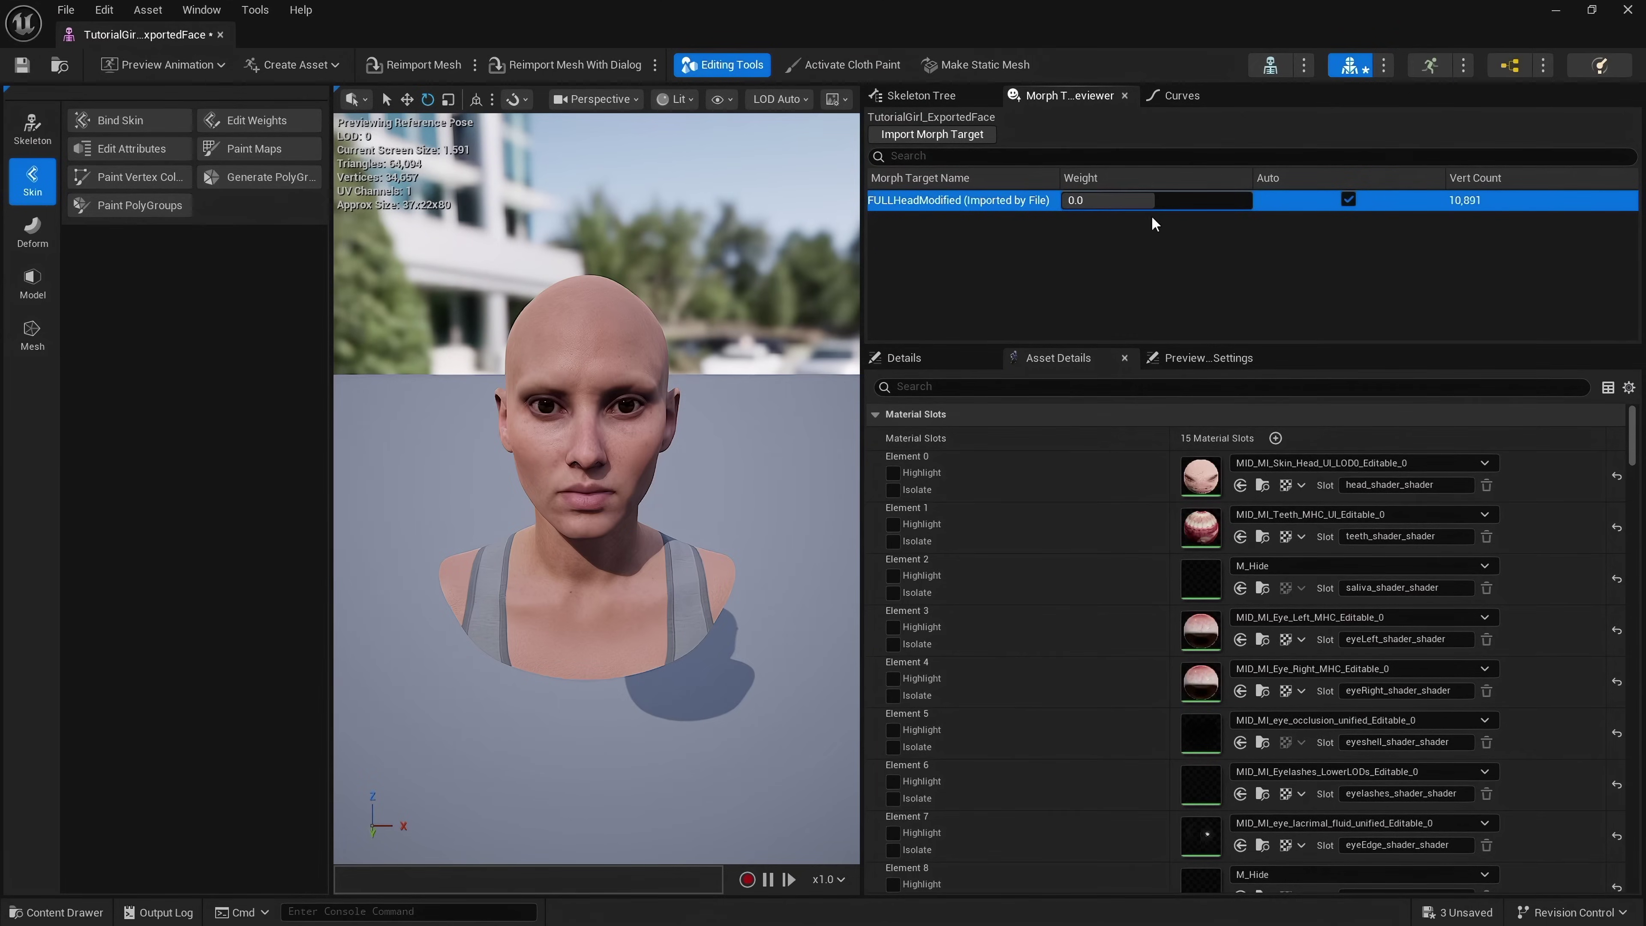
pyautogui.click(1145, 205)
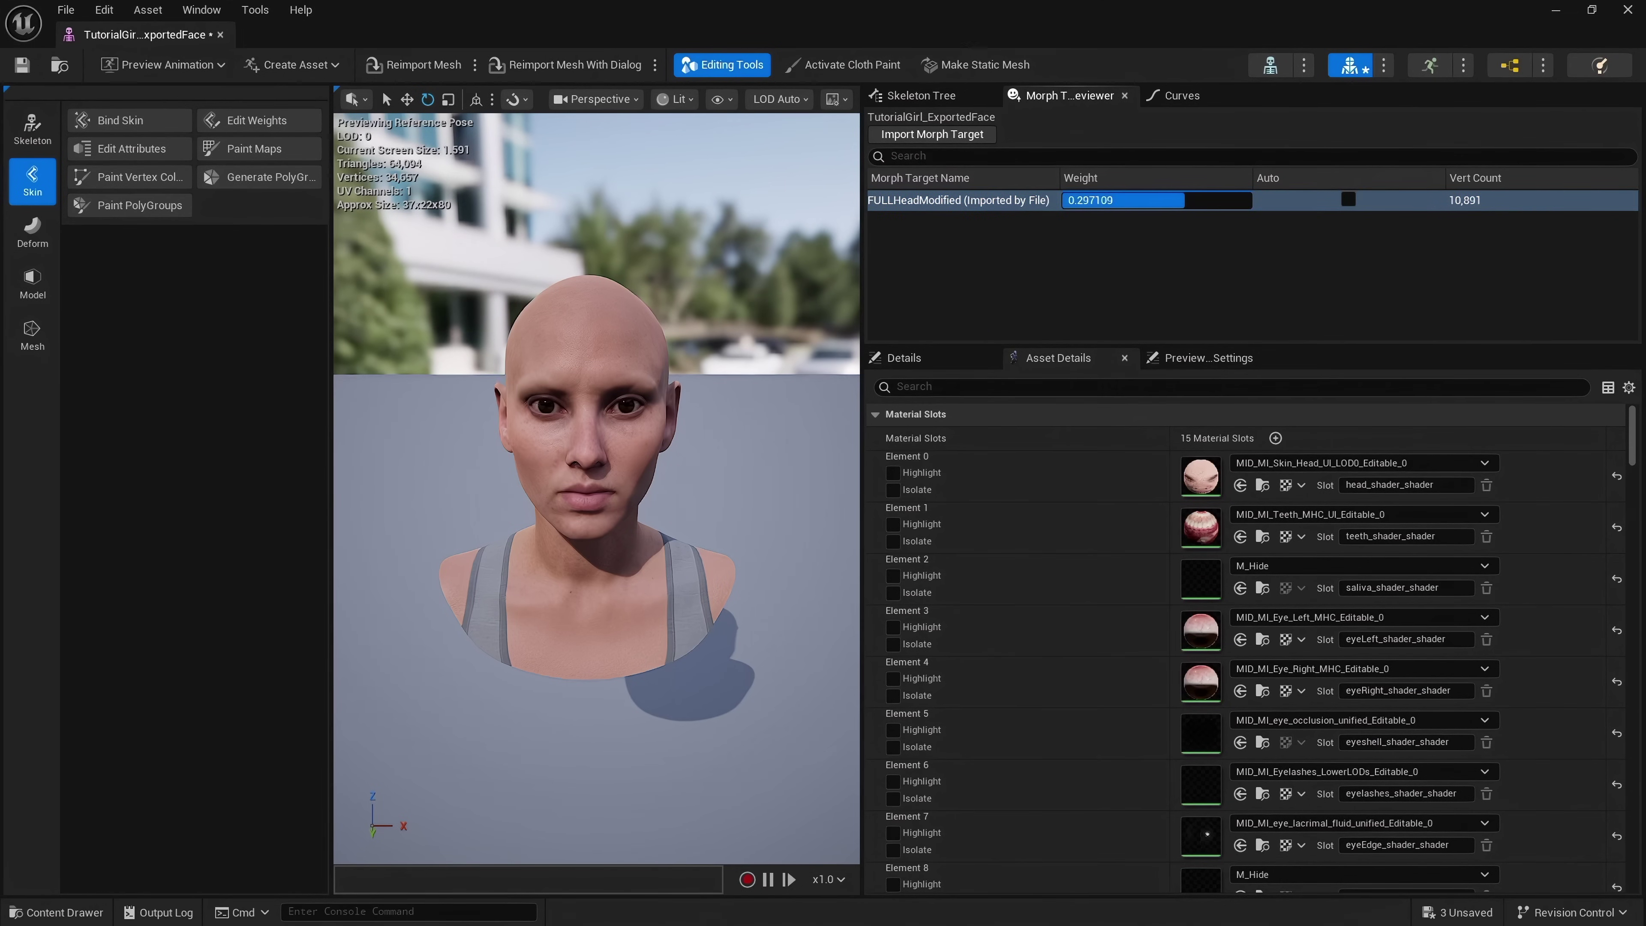
pyautogui.moveTo(1186, 200); pyautogui.dragTo(1253, 200)
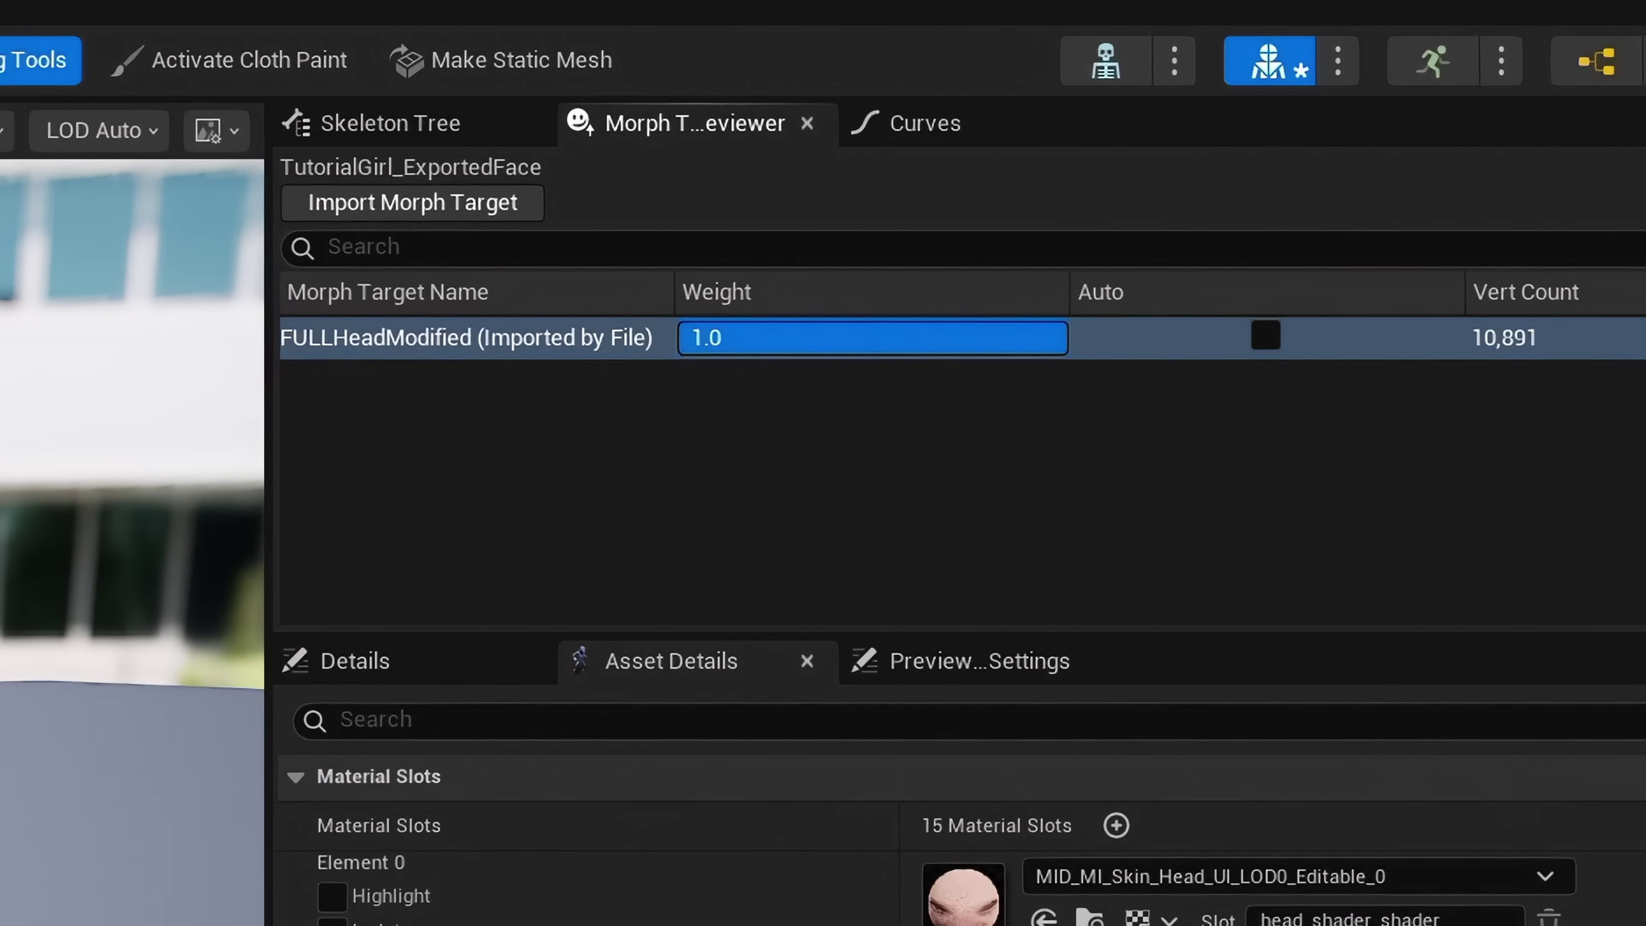
pyautogui.moveTo(1067, 338); pyautogui.dragTo(1066, 338)
# Rename the FULLHeadModified morph target to EarsMorph.
pyautogui.click(423, 354)
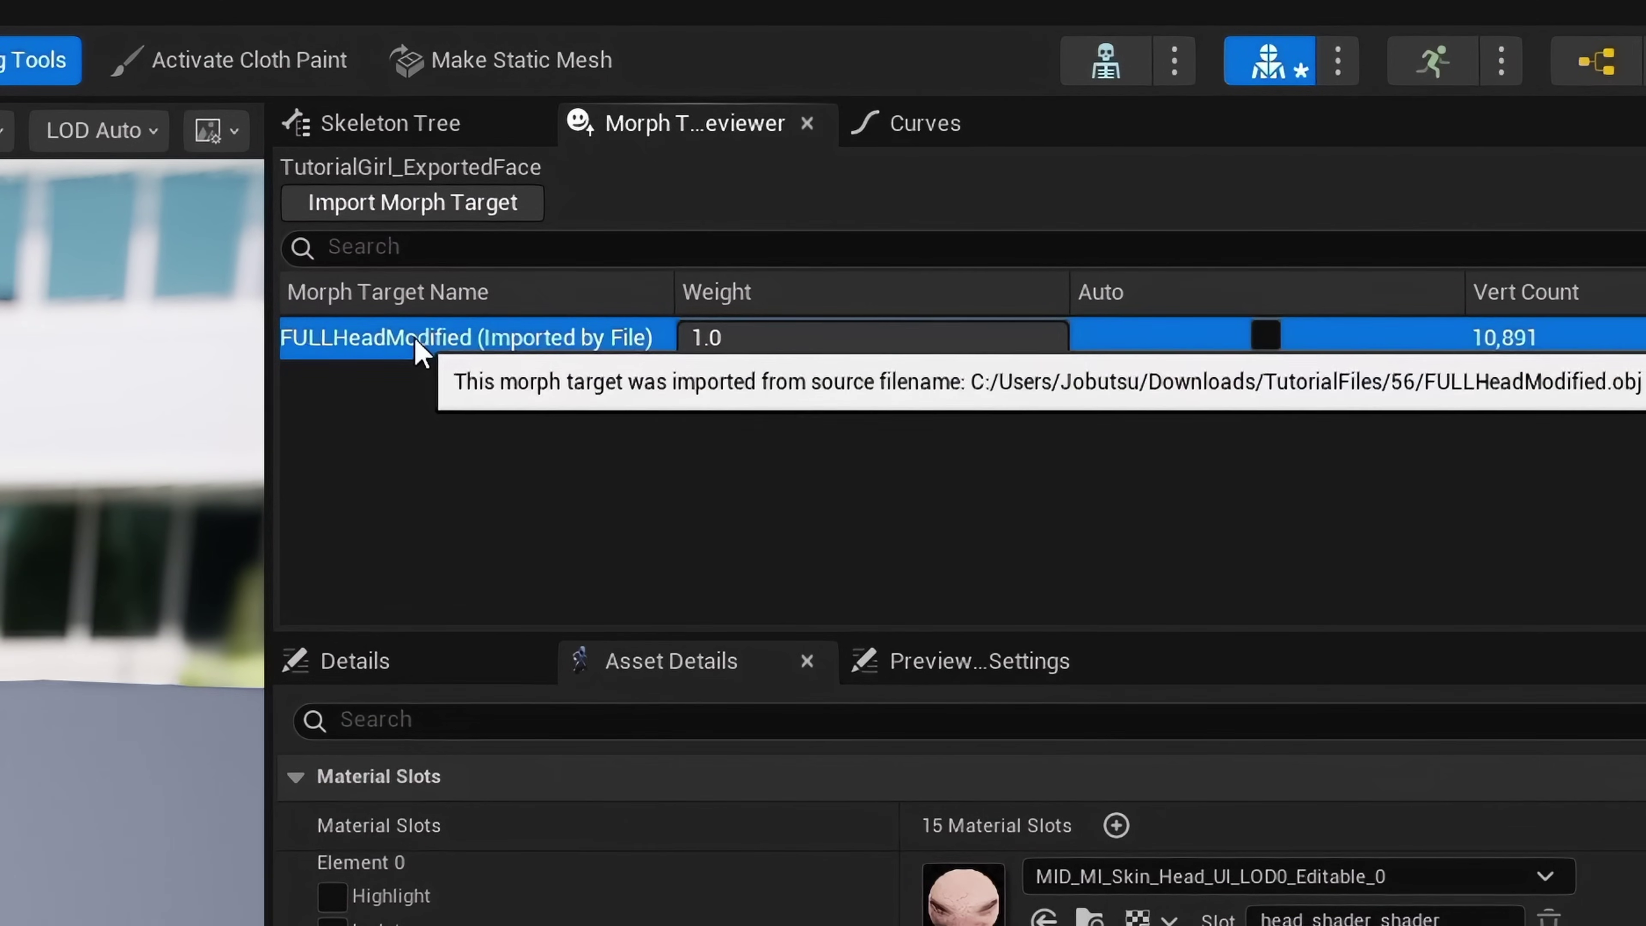
pyautogui.rightClick(420, 350)
pyautogui.click(557, 800)
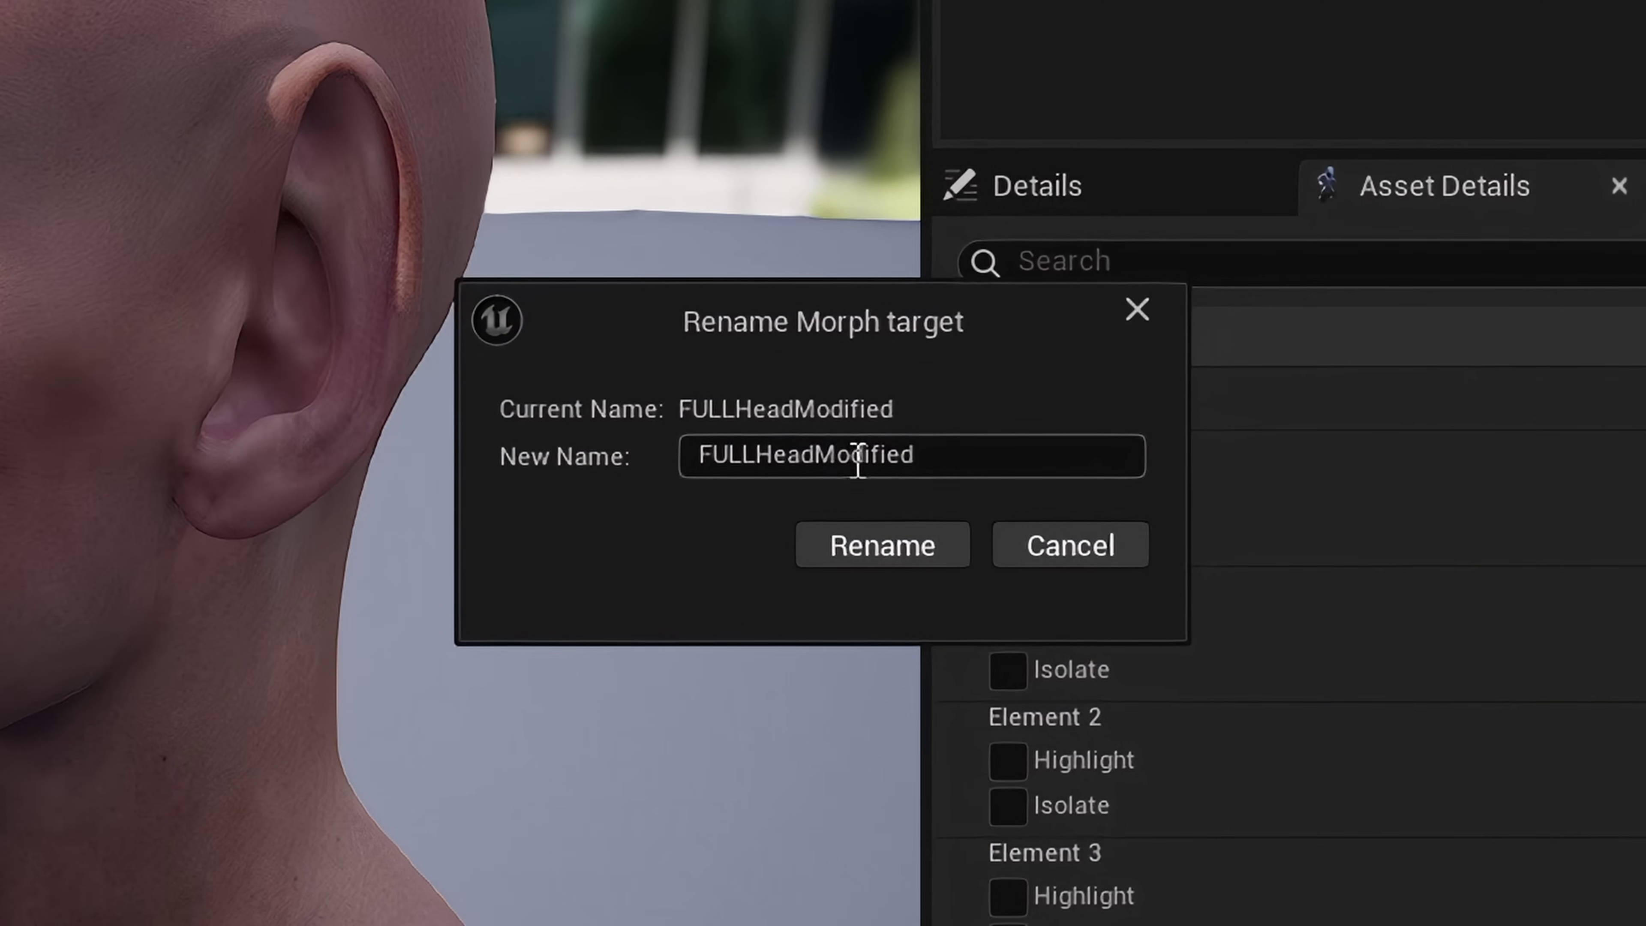
pyautogui.click(893, 461)
pyautogui.hotkey('ctrl', 'a')
pyautogui.press('BackSpace')
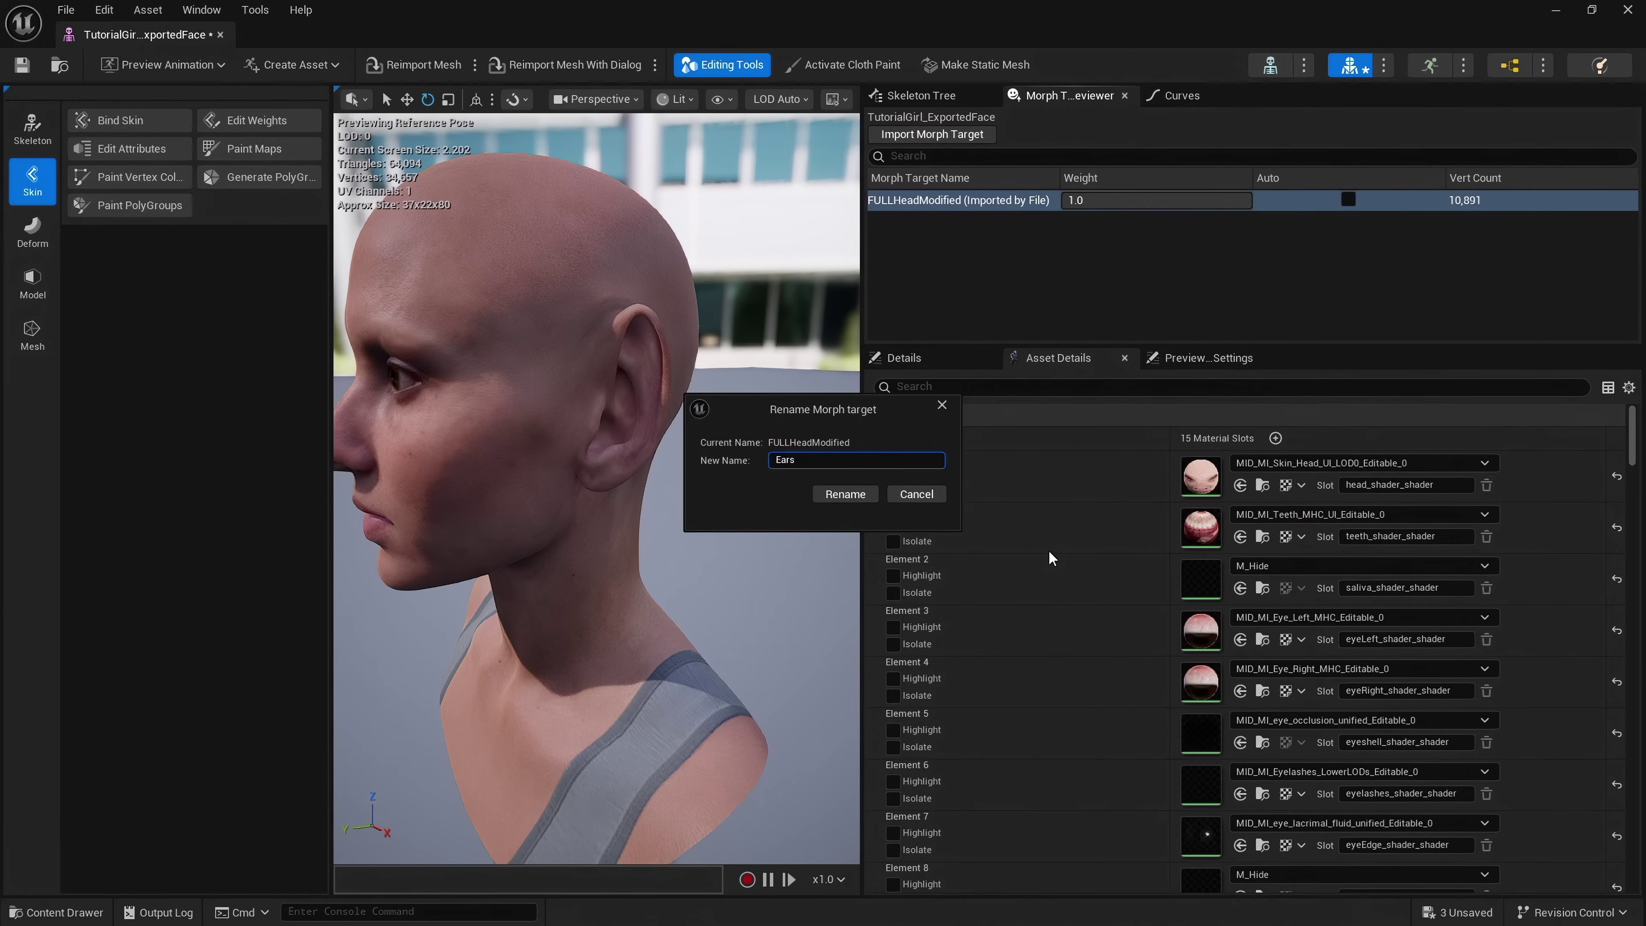
pyautogui.write('Only')
pyautogui.press('Return')
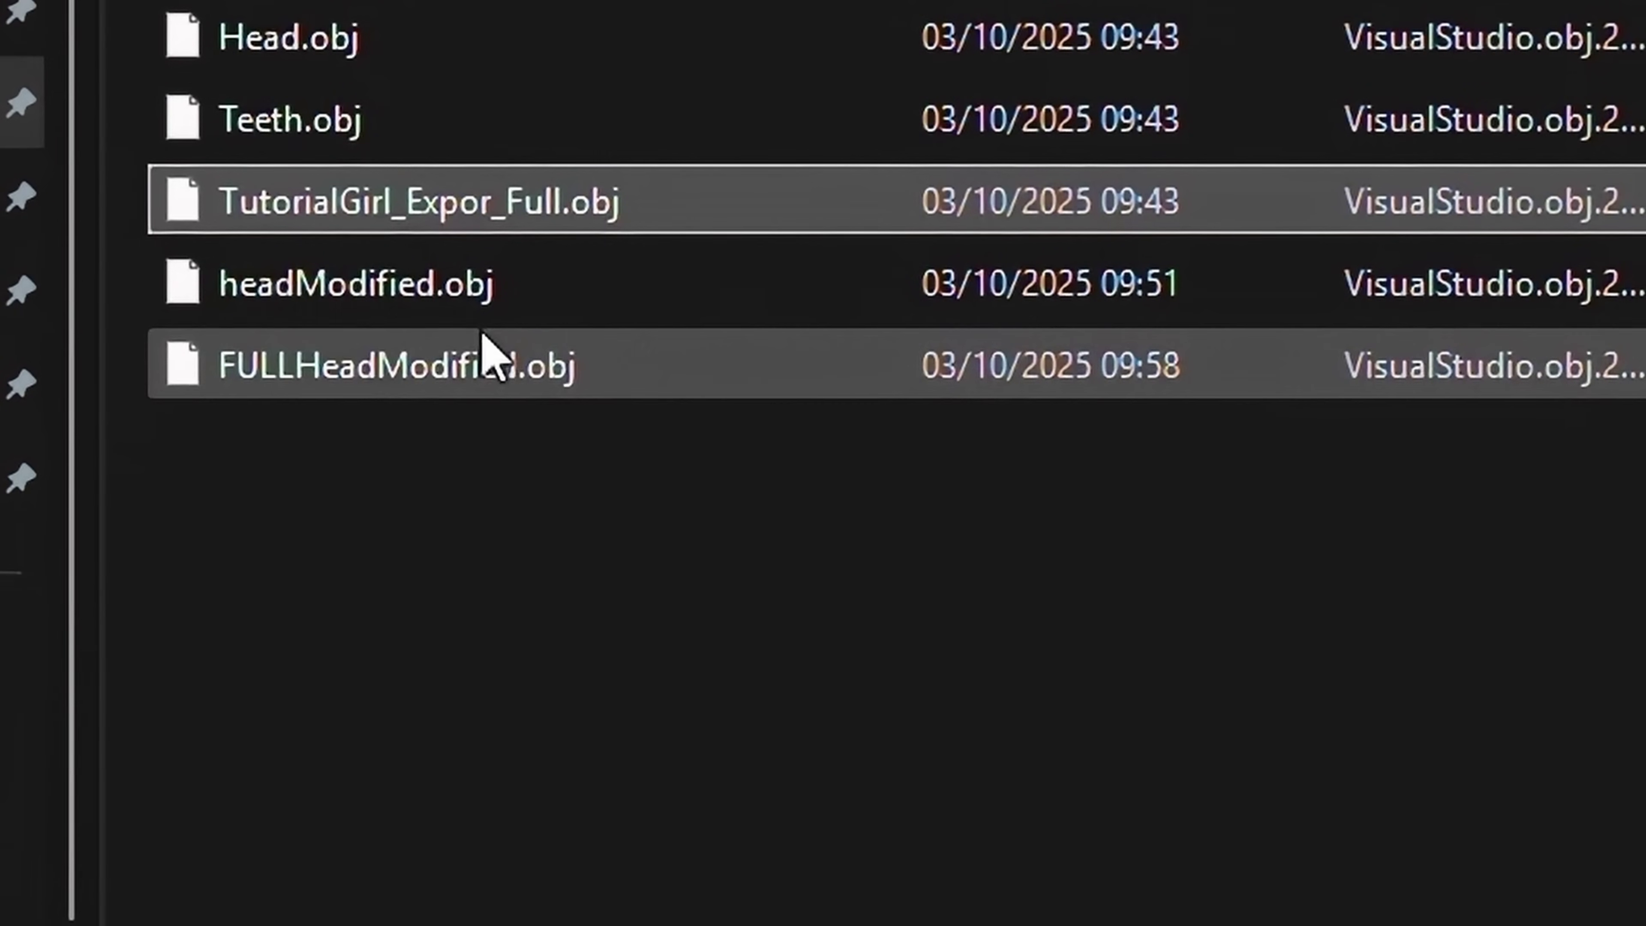
# Rename the sculpted head file FULLHeadModified.obj to EarsModified.obj.
pyautogui.click(477, 350)
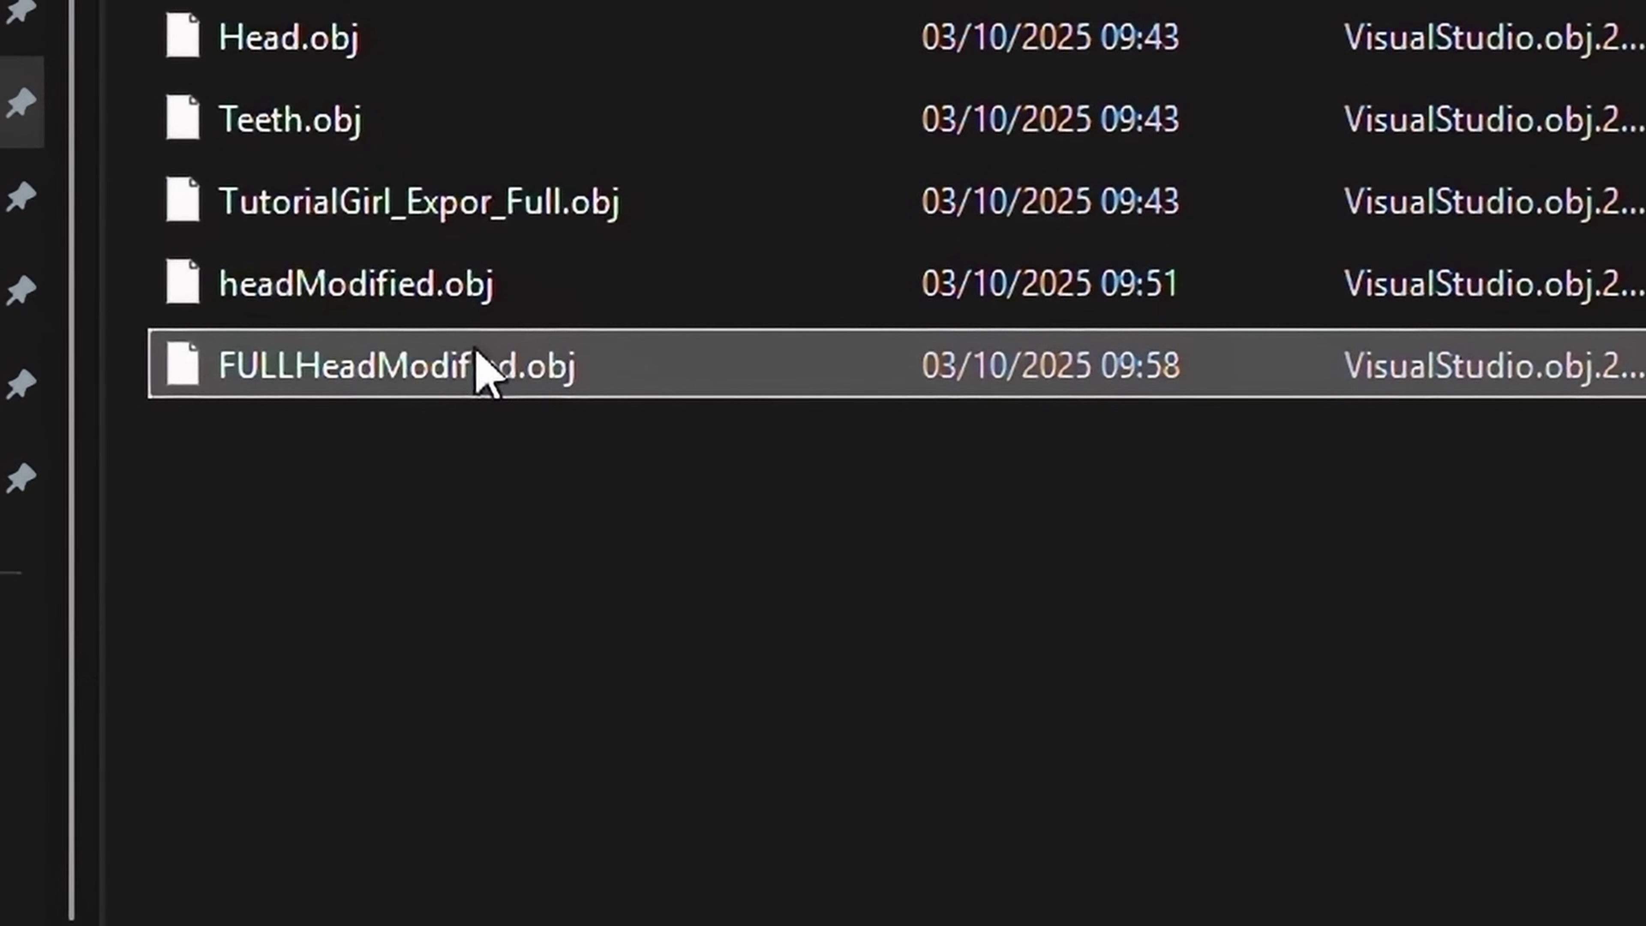
pyautogui.press('F2')
pyautogui.press('BackSpace')
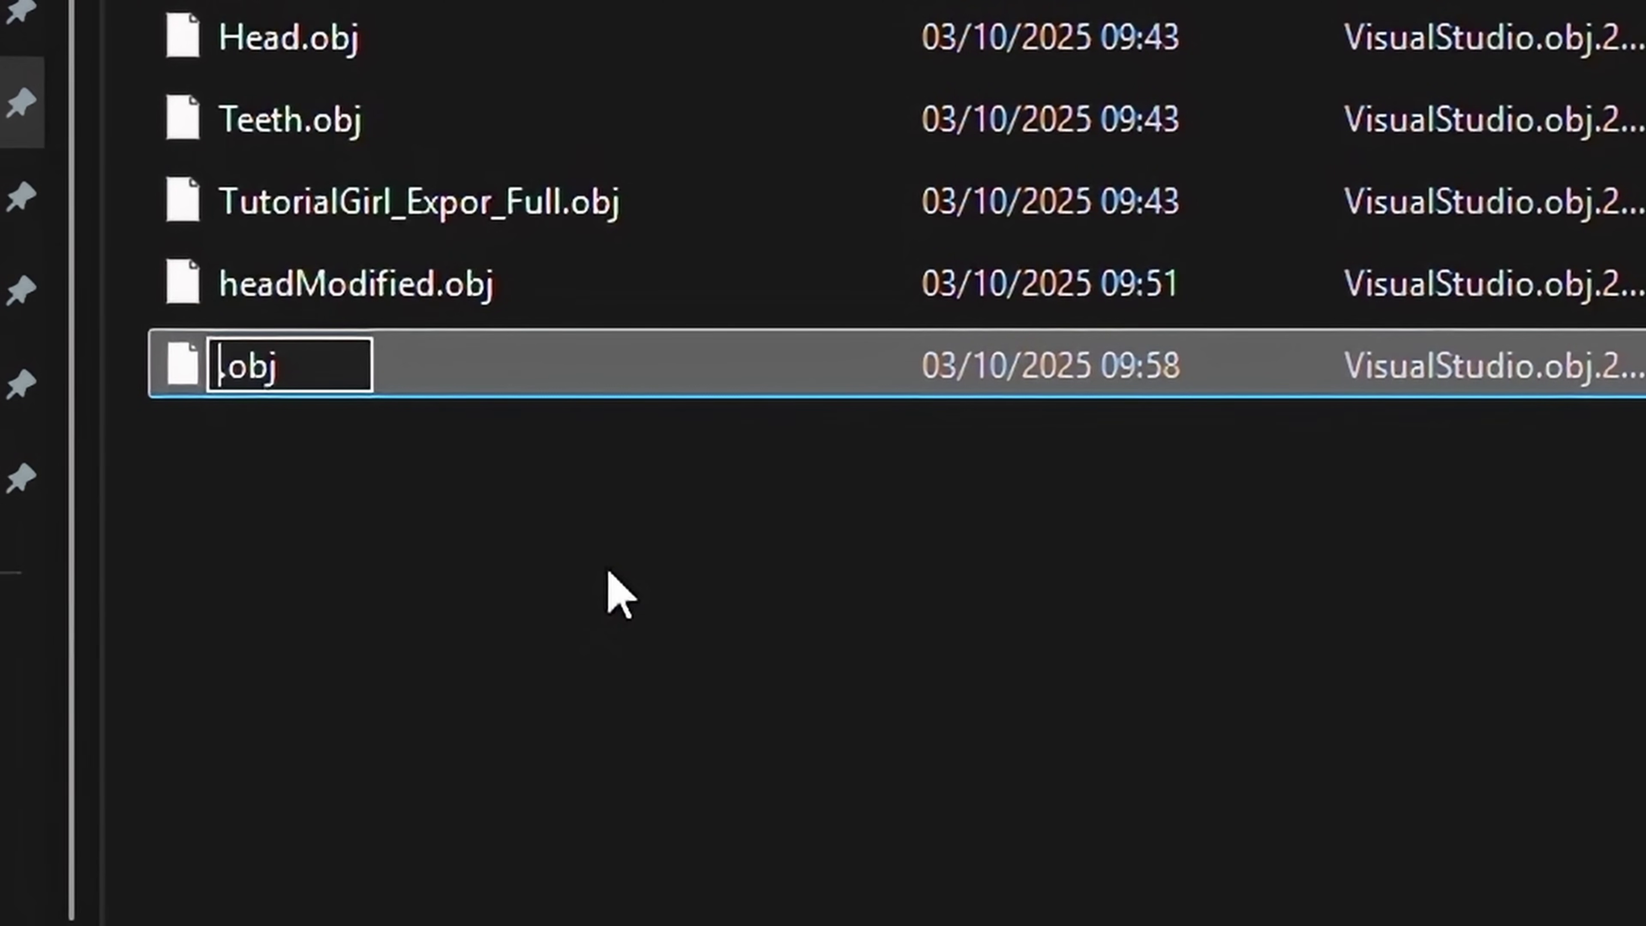
pyautogui.write('Ears')
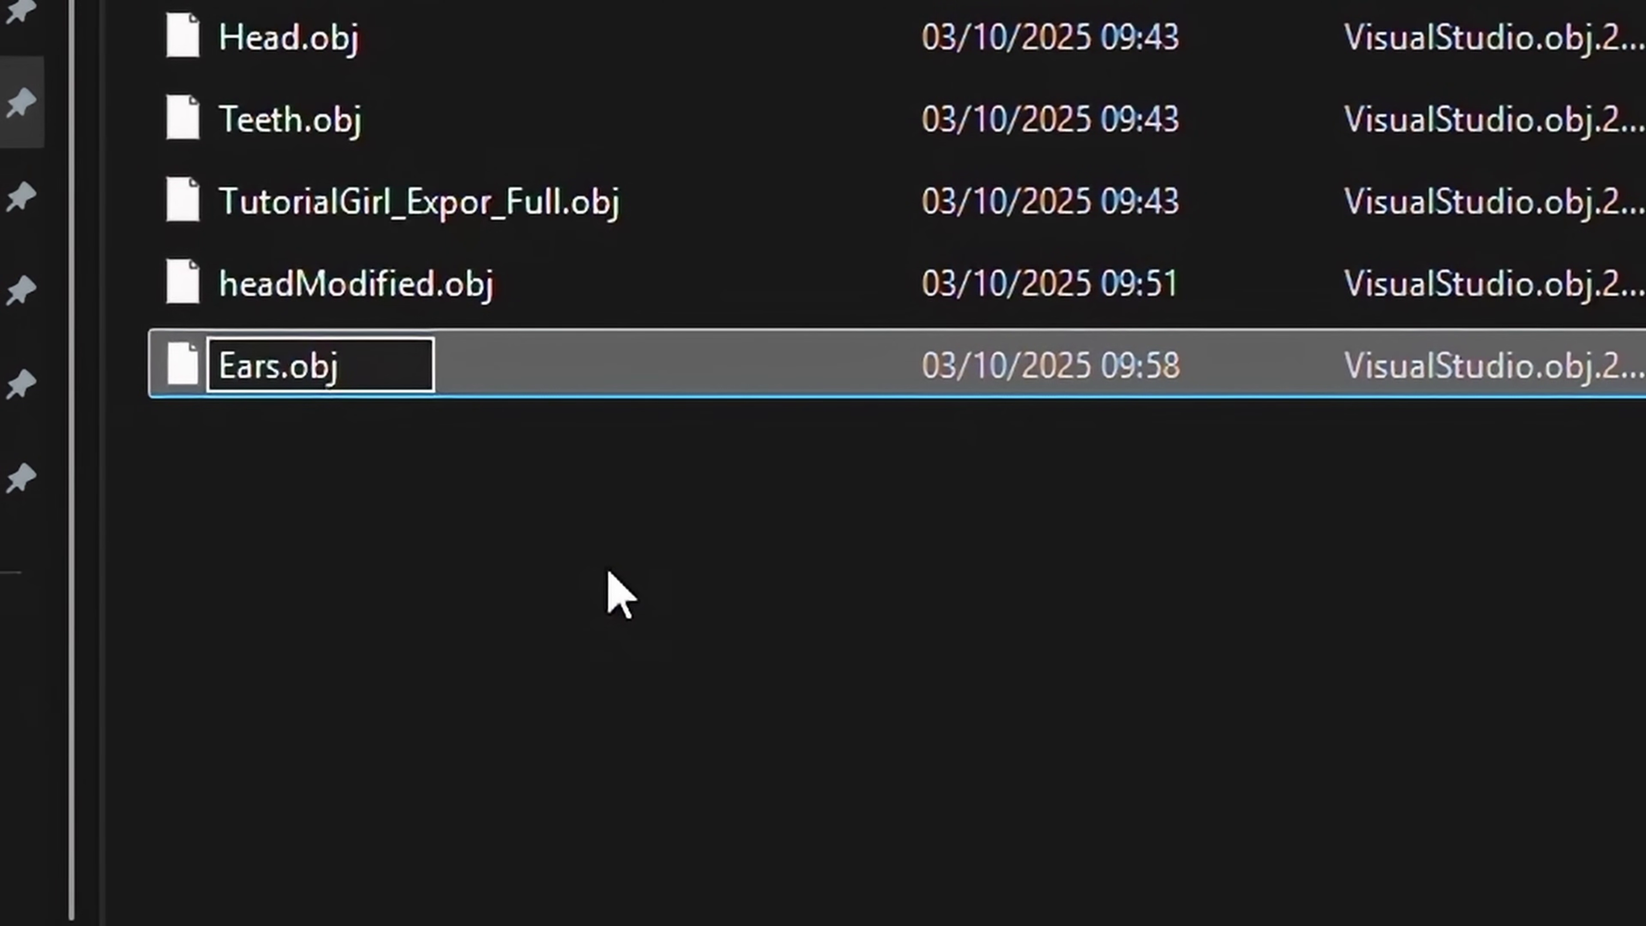
pyautogui.write('Mo')
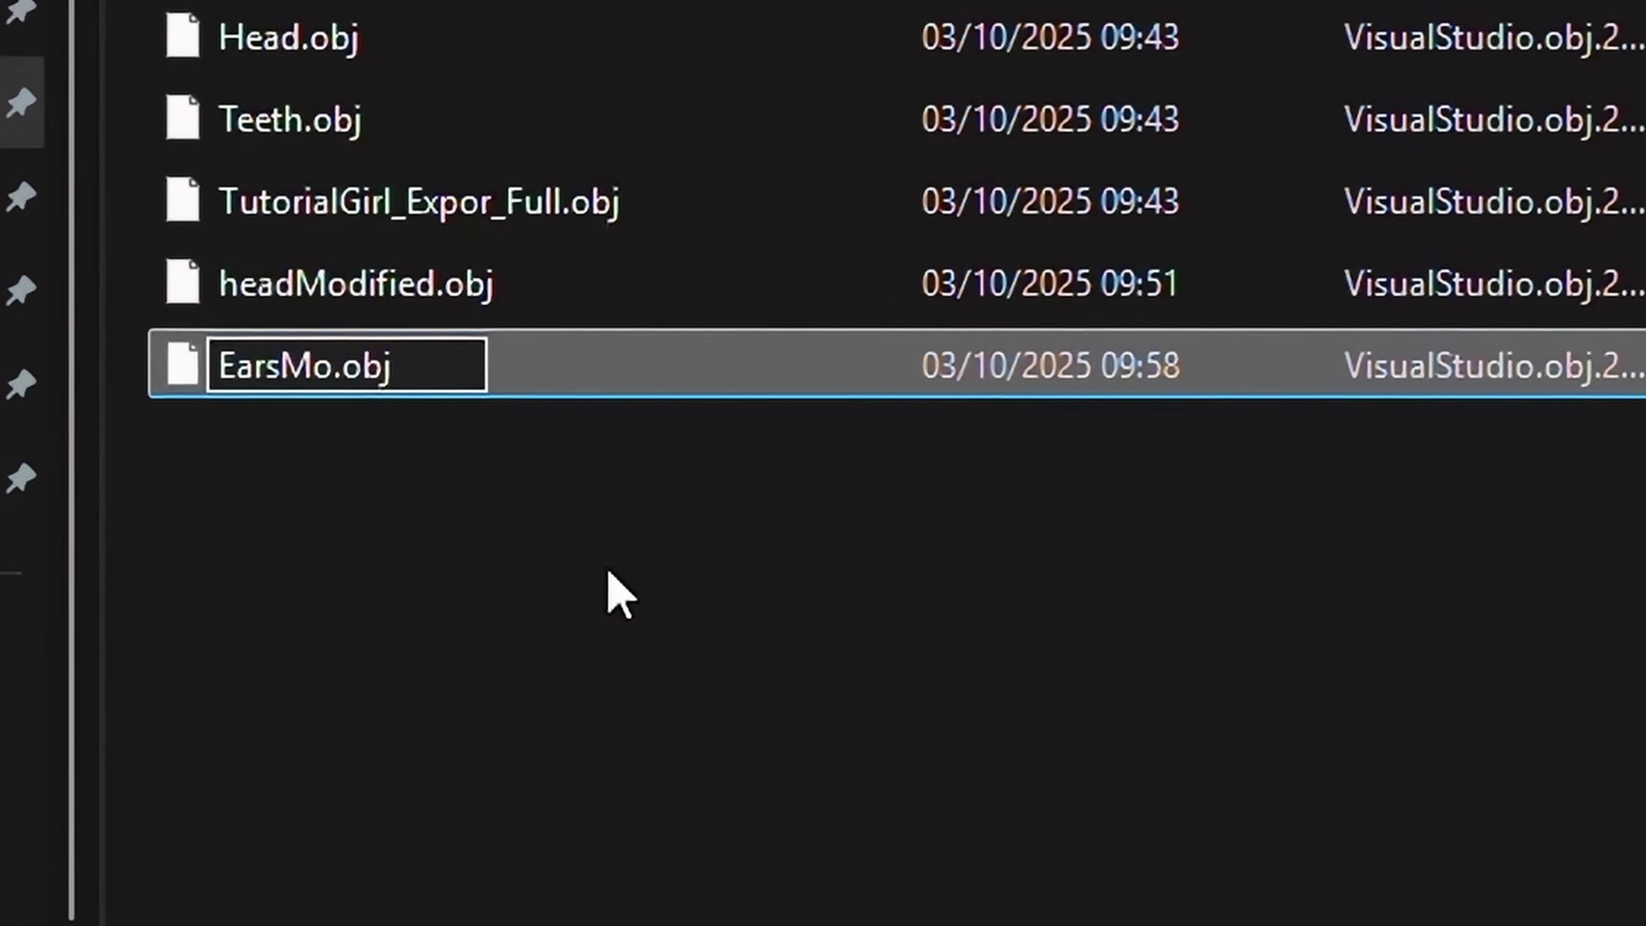
pyautogui.write('difie')
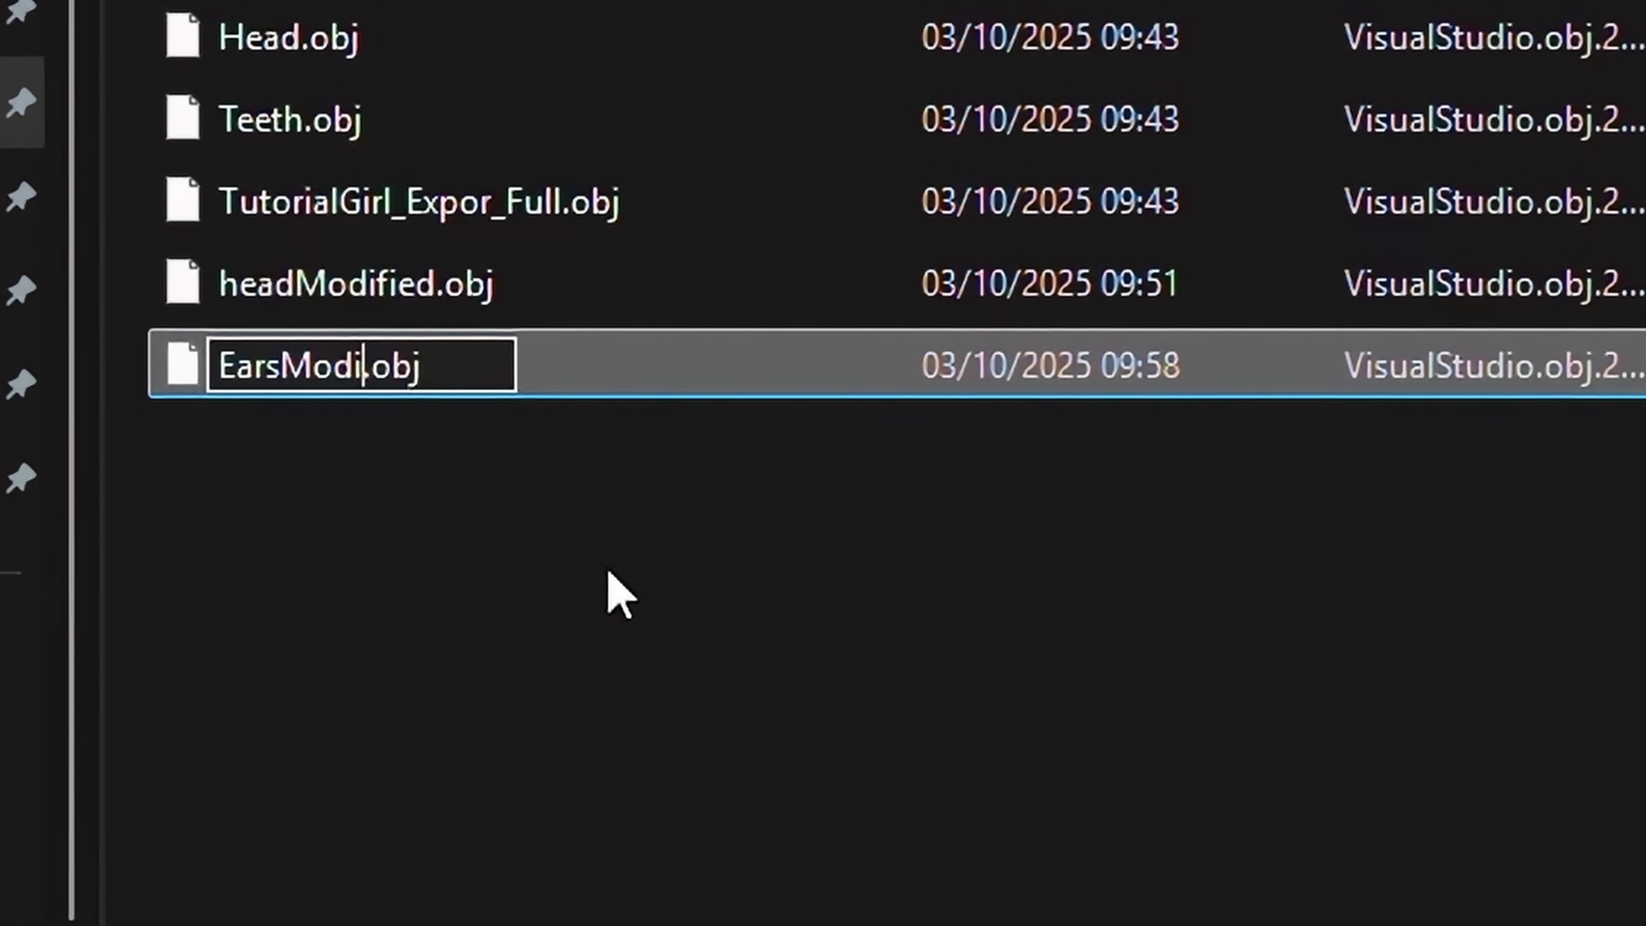
pyautogui.write('d')
pyautogui.press('Return')
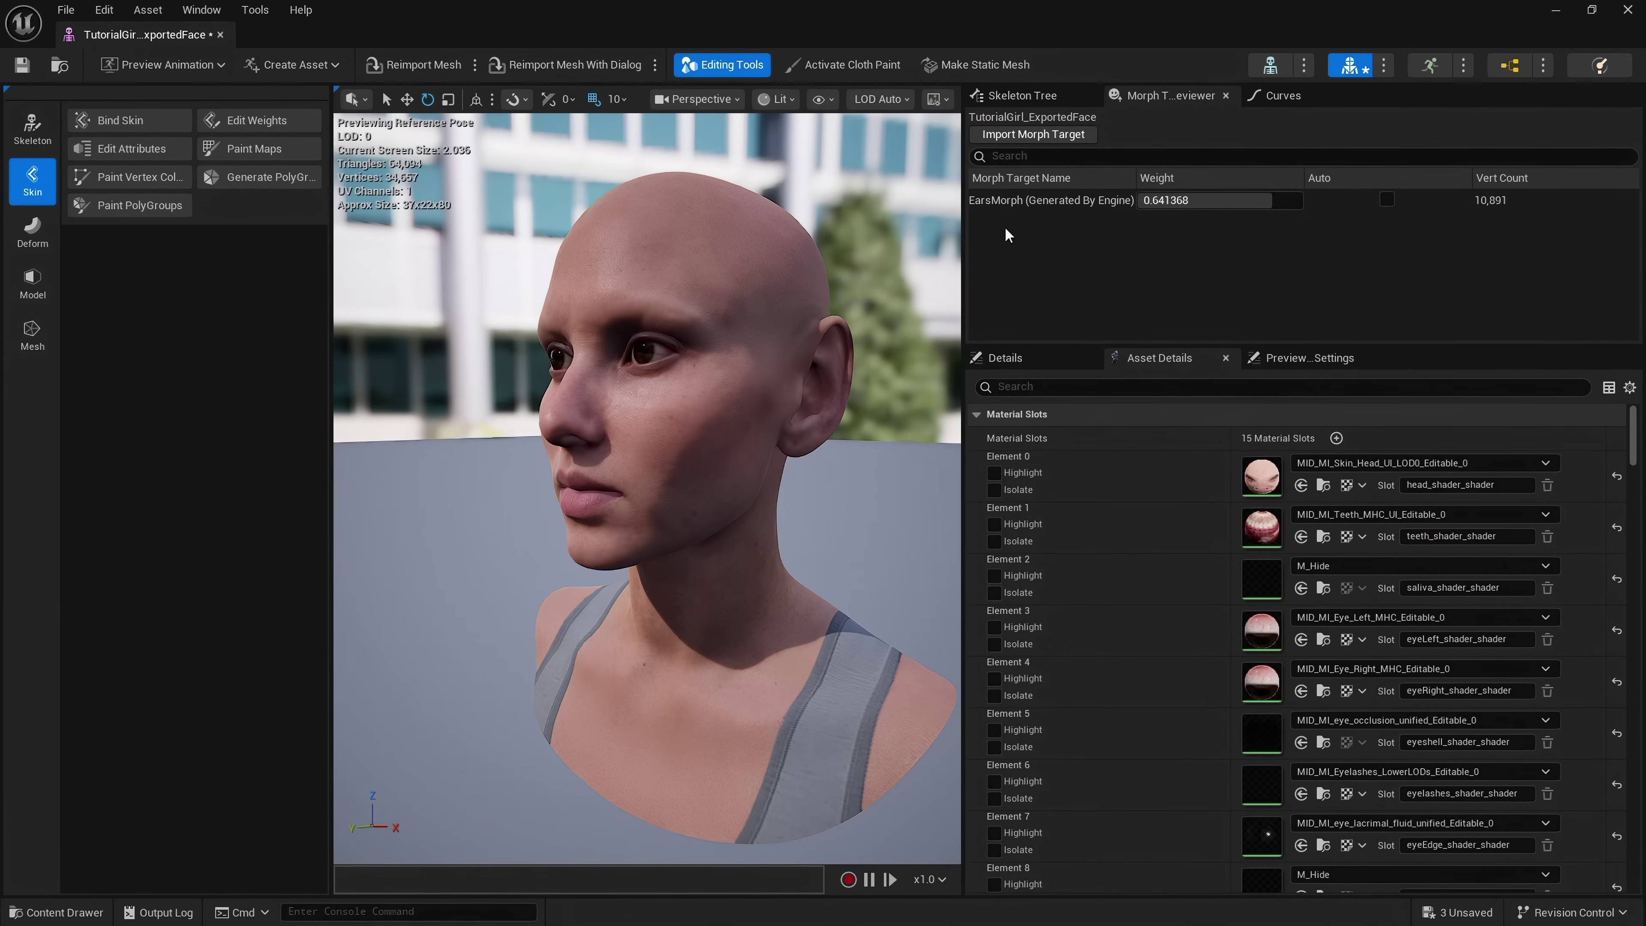
# Set the EarsMorph weight to 1, then view the elf-eared head up close from the side.
pyautogui.moveTo(1212, 200); pyautogui.dragTo(1235, 200)
pyautogui.click(1215, 200)
pyautogui.write('1')
pyautogui.press('Return')
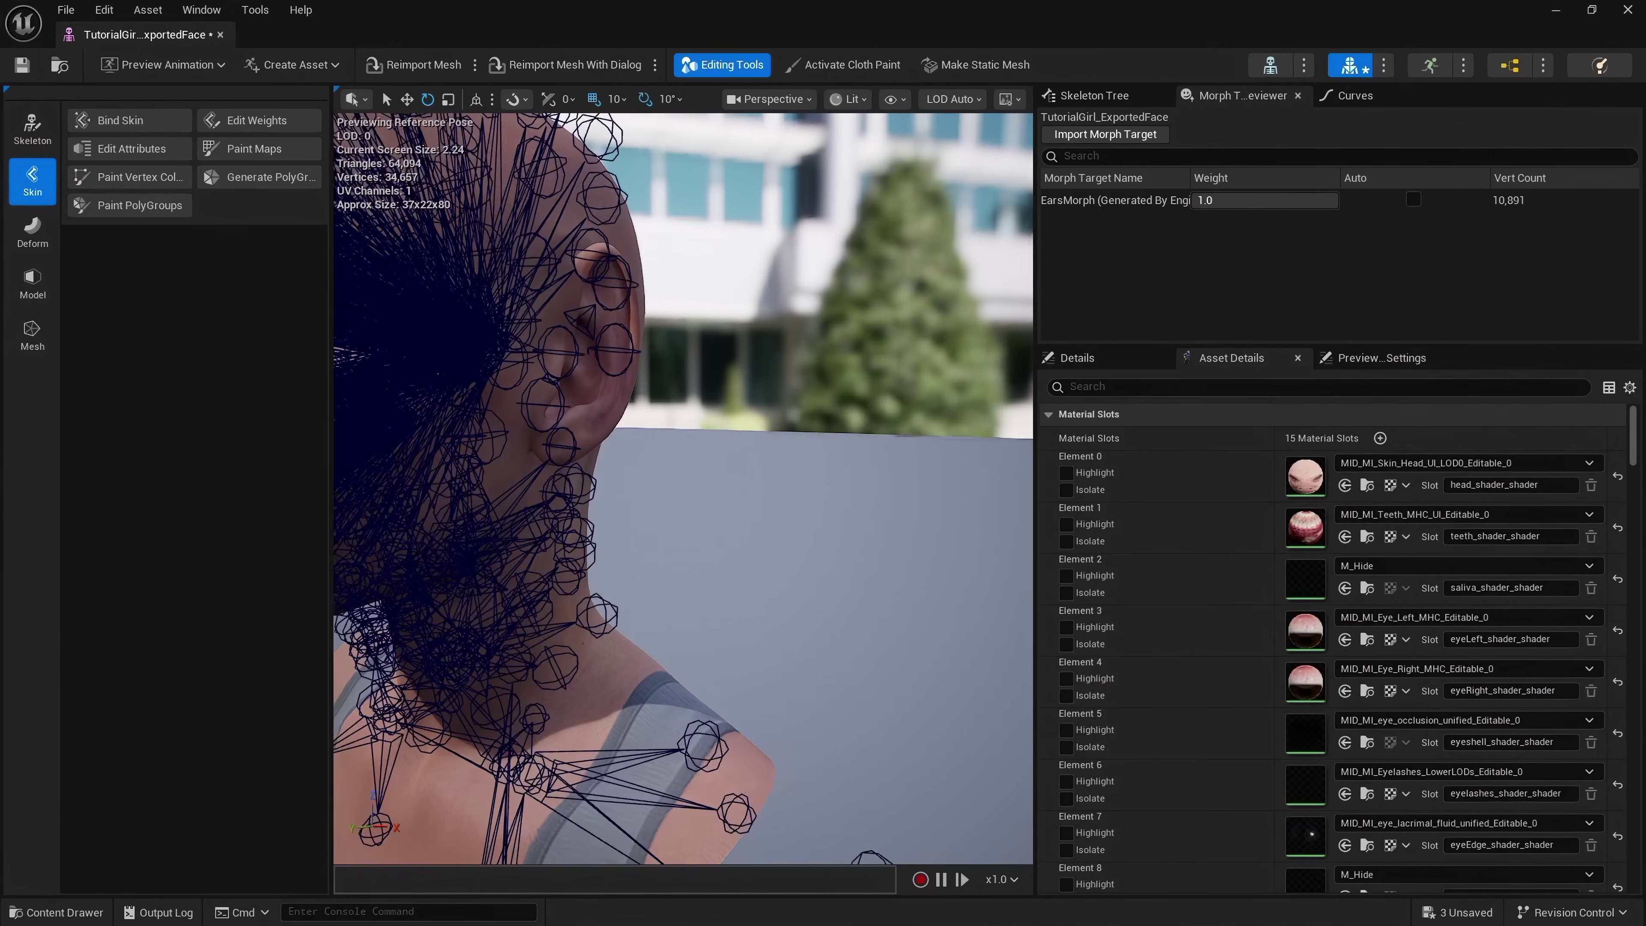
pyautogui.moveTo(681, 486); pyautogui.dragTo(505, 479)
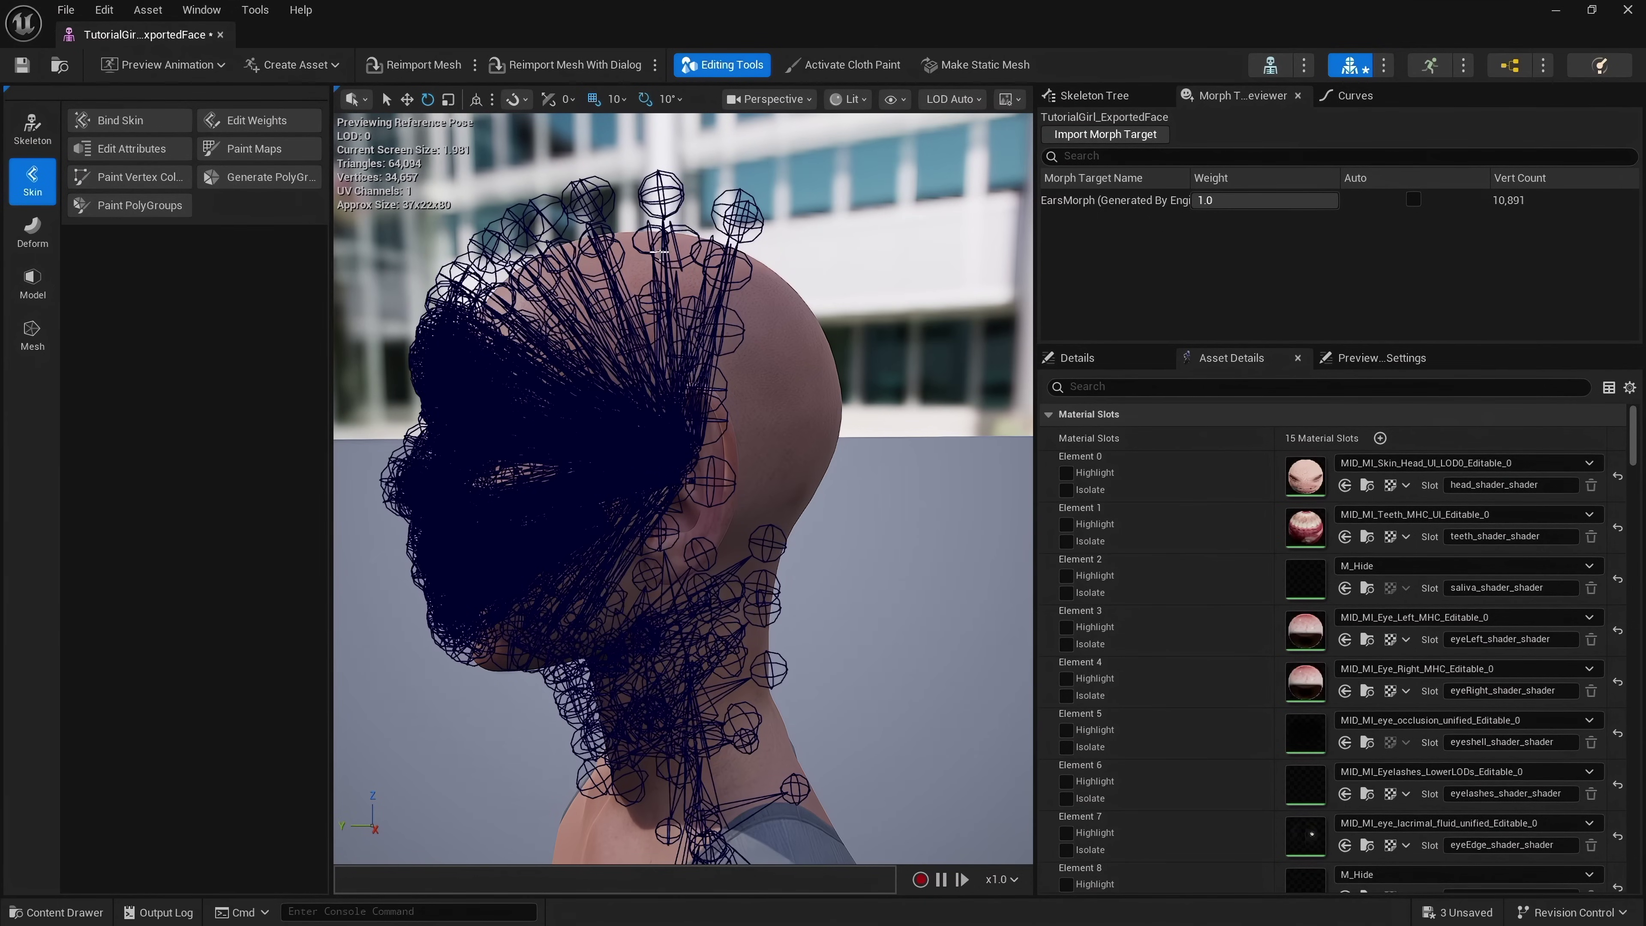
pyautogui.moveTo(823, 314)
pyautogui.mouseDown()
pyautogui.moveTo(796, 247)
pyautogui.moveTo(824, 317)
pyautogui.mouseUp()
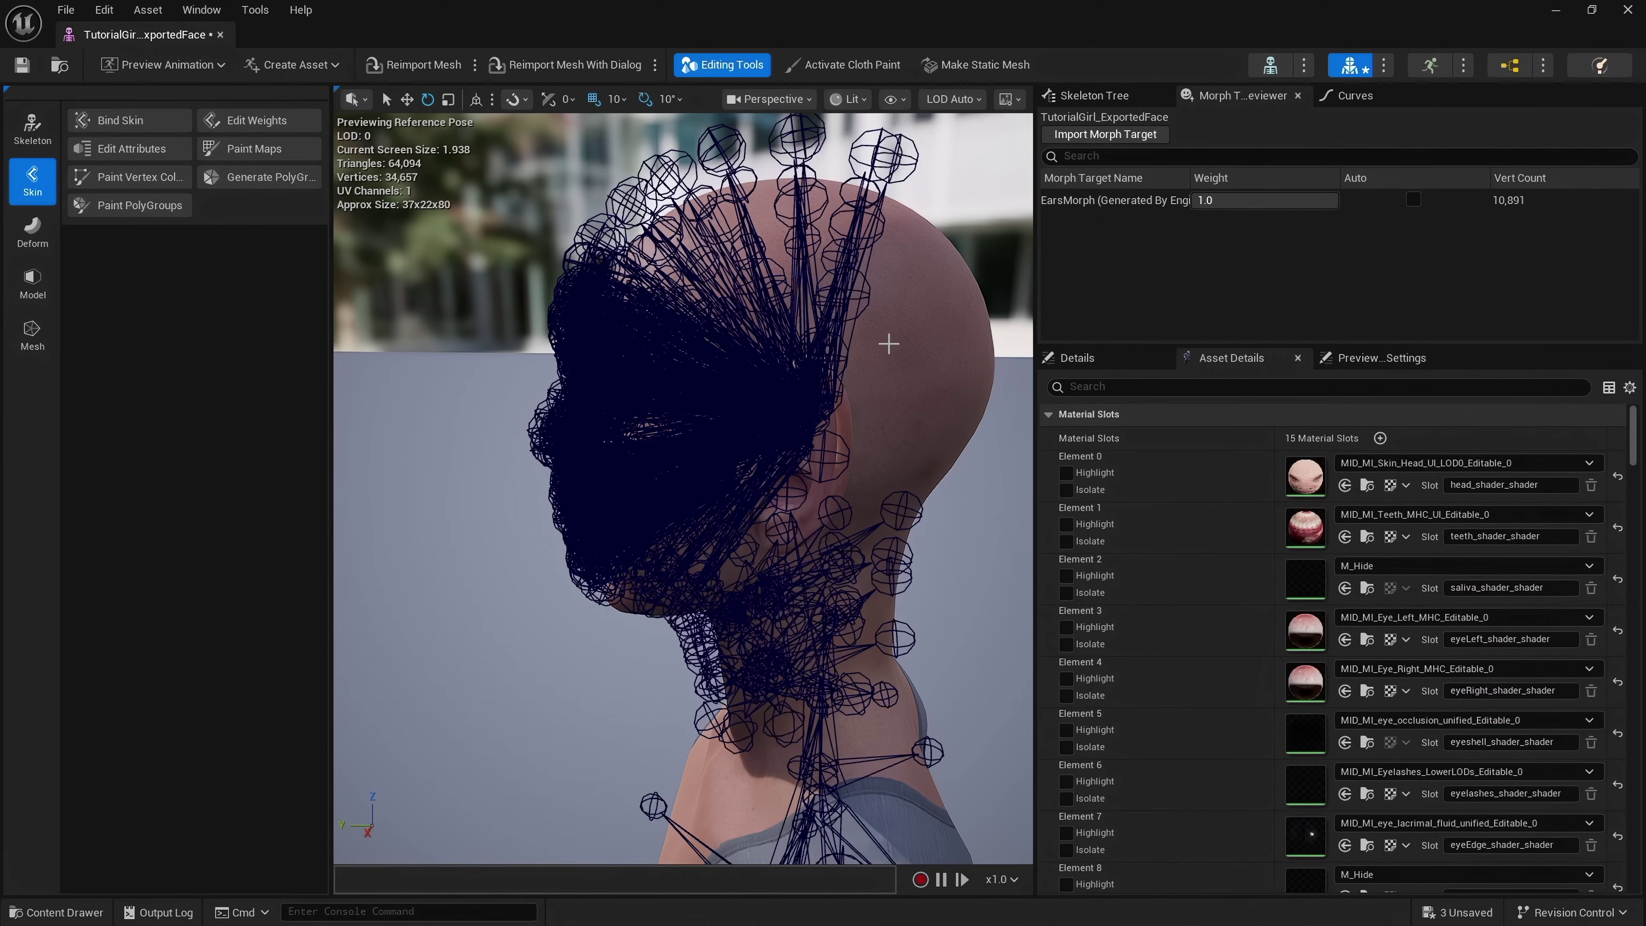